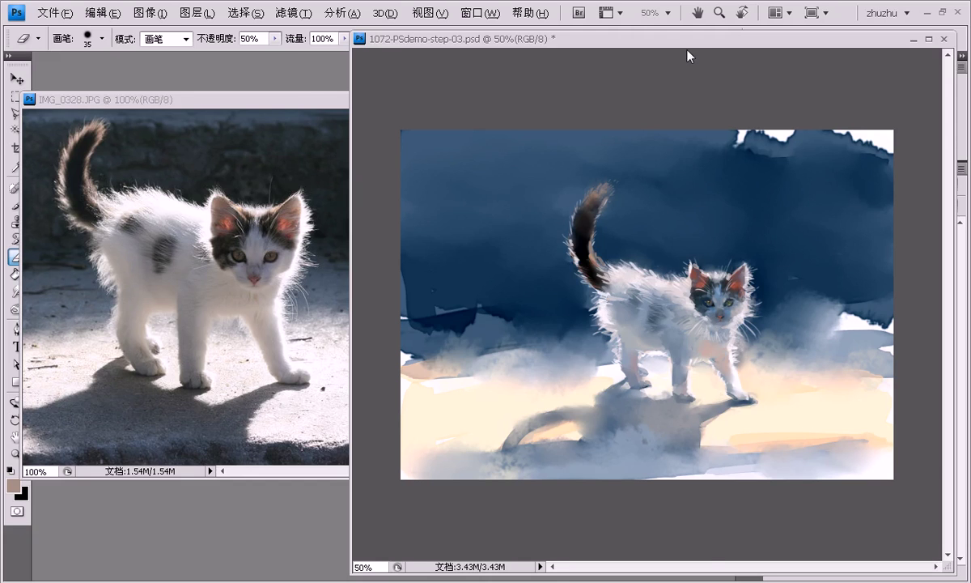
Step: At 100% zoom, enclose the kitten's head and face with a Polygonal Lasso selection
{"action": "left_click_drag", "start_coordinate": [636, 41], "coordinate": [602, 49]}
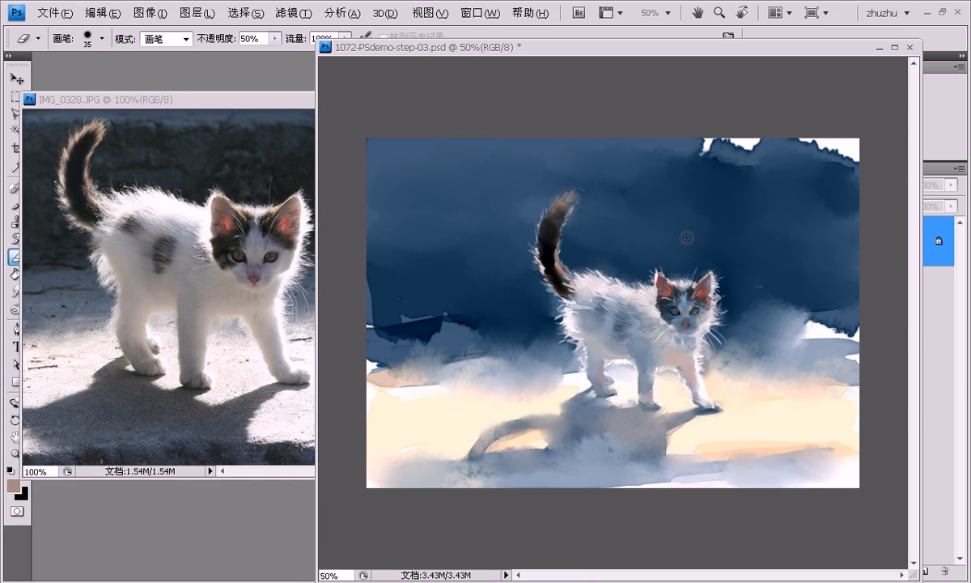
{"action": "key", "text": "l"}
{"action": "key", "text": "ctrl+plus"}
{"action": "key", "text": "ctrl+plus"}
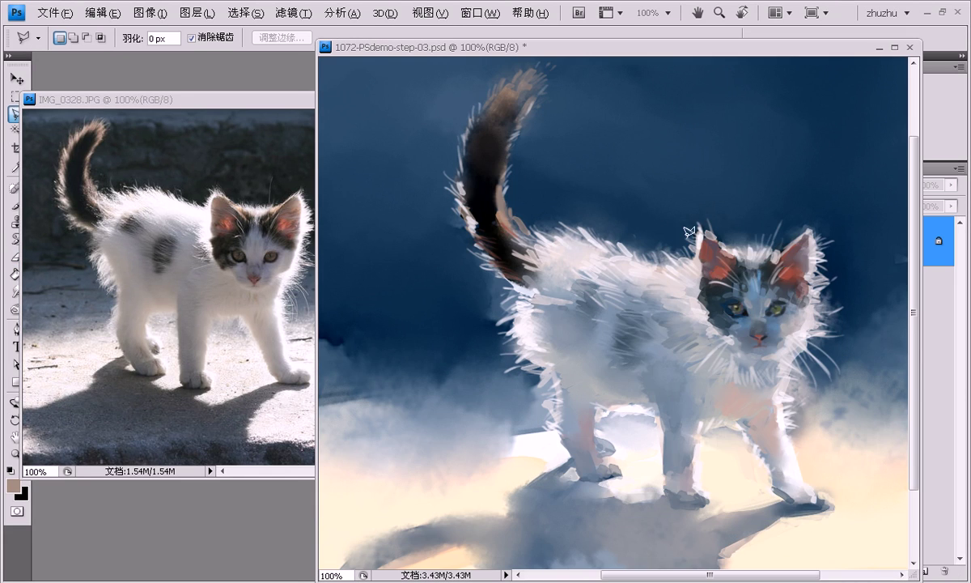
{"action": "mouse_move", "coordinate": [724, 221]}
{"action": "left_mouse_down"}
{"action": "mouse_move", "coordinate": [630, 209]}
{"action": "mouse_move", "coordinate": [594, 267]}
{"action": "mouse_move", "coordinate": [629, 358]}
{"action": "mouse_move", "coordinate": [748, 340]}
{"action": "mouse_move", "coordinate": [657, 203]}
{"action": "mouse_move", "coordinate": [628, 209]}
{"action": "left_mouse_up"}
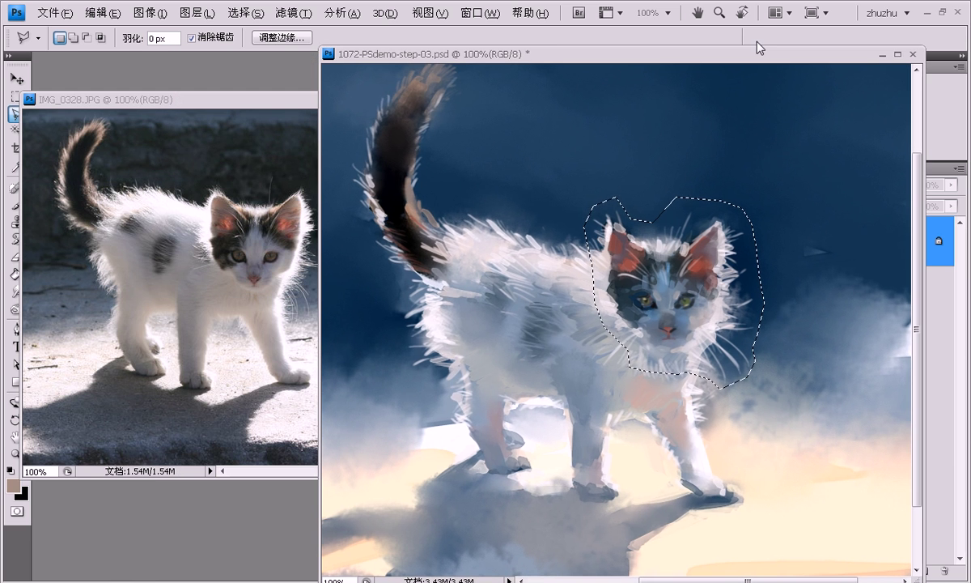
Step: Copy the selected head onto a new layer and check it by toggling the background
{"action": "key", "text": "ctrl+j"}
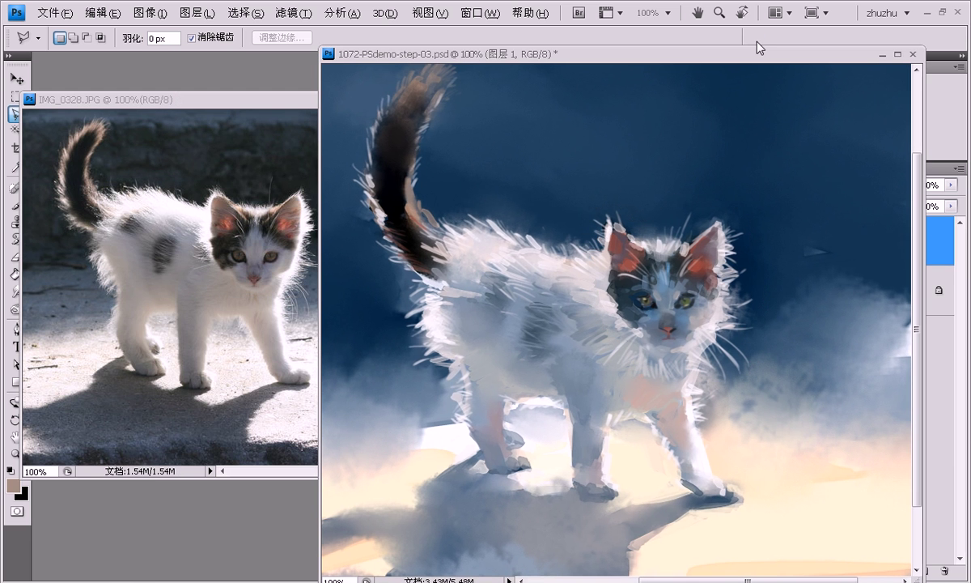
{"action": "left_click_drag", "start_coordinate": [758, 55], "coordinate": [552, 55]}
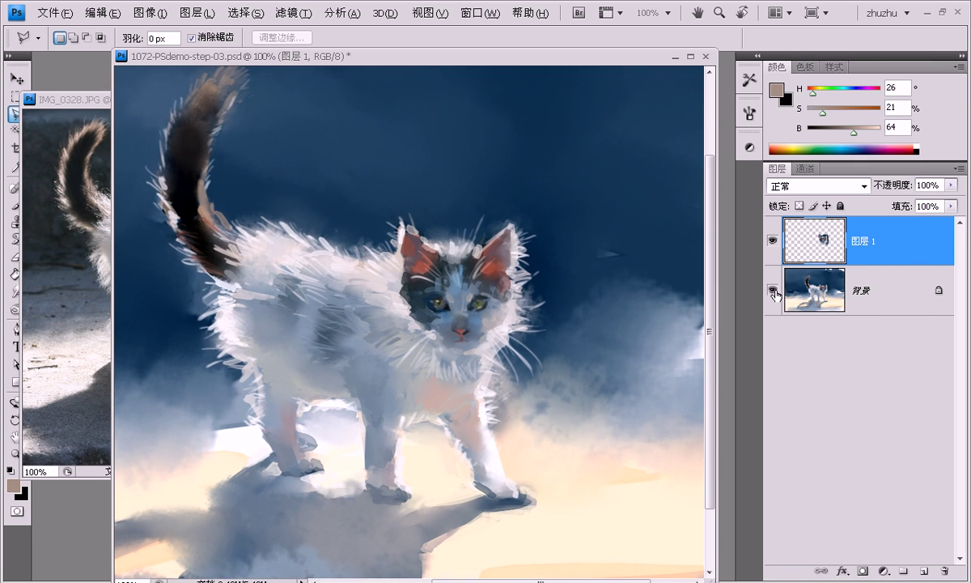
{"action": "left_click", "coordinate": [774, 290]}
{"action": "left_click", "coordinate": [773, 290]}
{"action": "left_click_drag", "start_coordinate": [620, 58], "coordinate": [853, 41]}
Step: Scale the copied head to 105.2%, rotate it slightly clockwise, and nudge it left and up
{"action": "key", "text": "ctrl+t"}
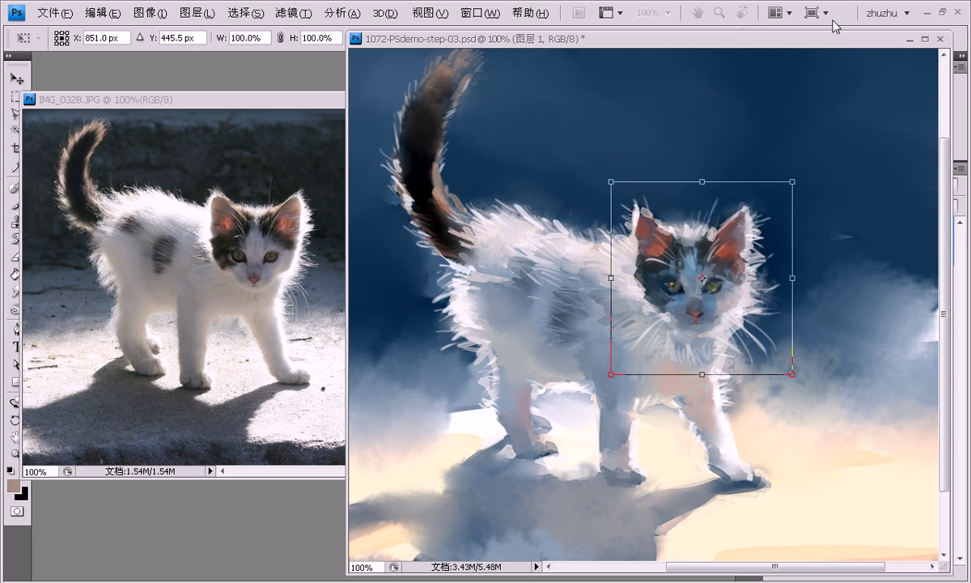
{"action": "left_click_drag", "start_coordinate": [794, 183], "coordinate": [799, 175]}
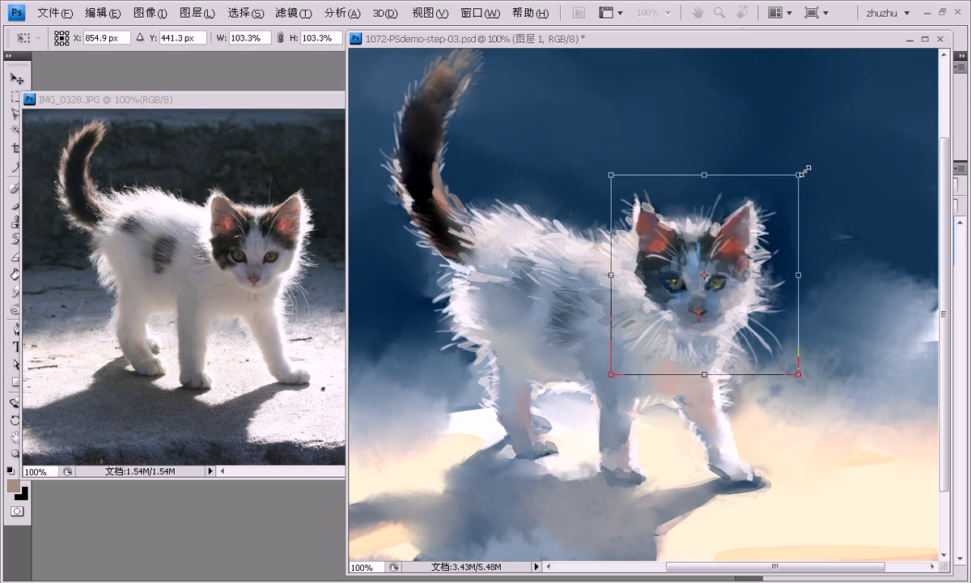
{"action": "left_click_drag", "start_coordinate": [812, 169], "coordinate": [810, 171]}
{"action": "left_click_drag", "start_coordinate": [718, 276], "coordinate": [713, 277]}
{"action": "key", "text": "Left"}
{"action": "key", "text": "Left"}
{"action": "key", "text": "Left"}
{"action": "key", "text": "Up"}
{"action": "key", "text": "Up"}
{"action": "key", "text": "Up"}
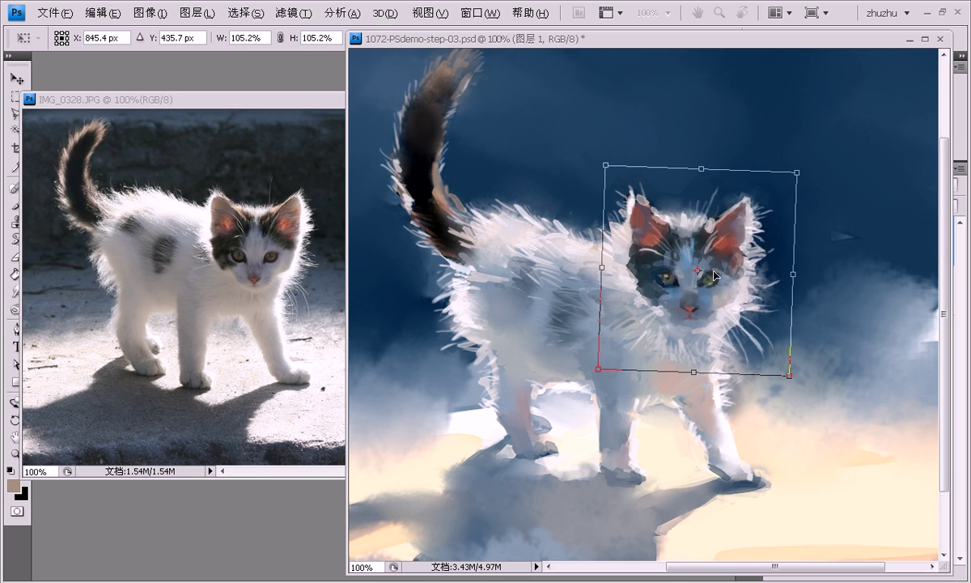
{"action": "key", "text": "ctrl+minus"}
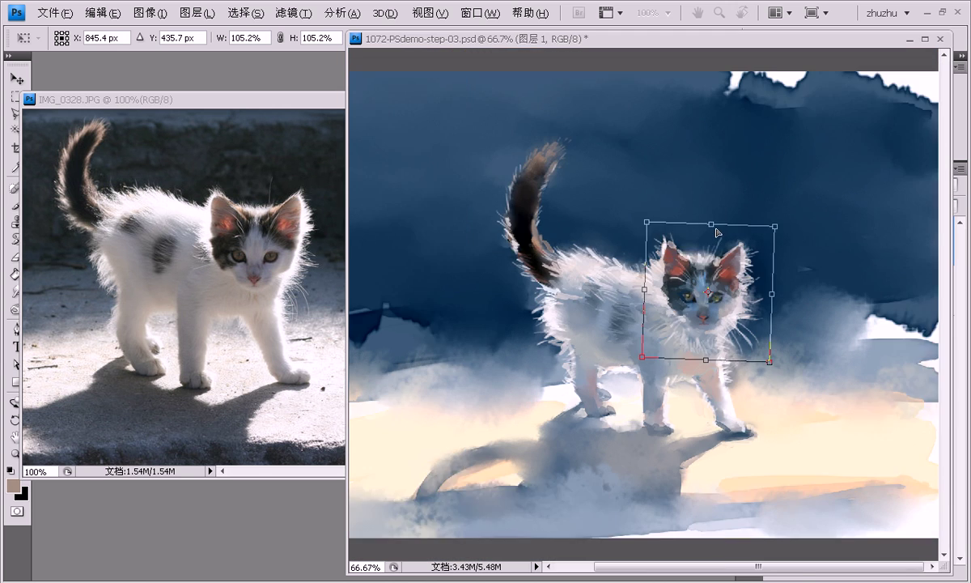
{"action": "key", "text": "ctrl+minus"}
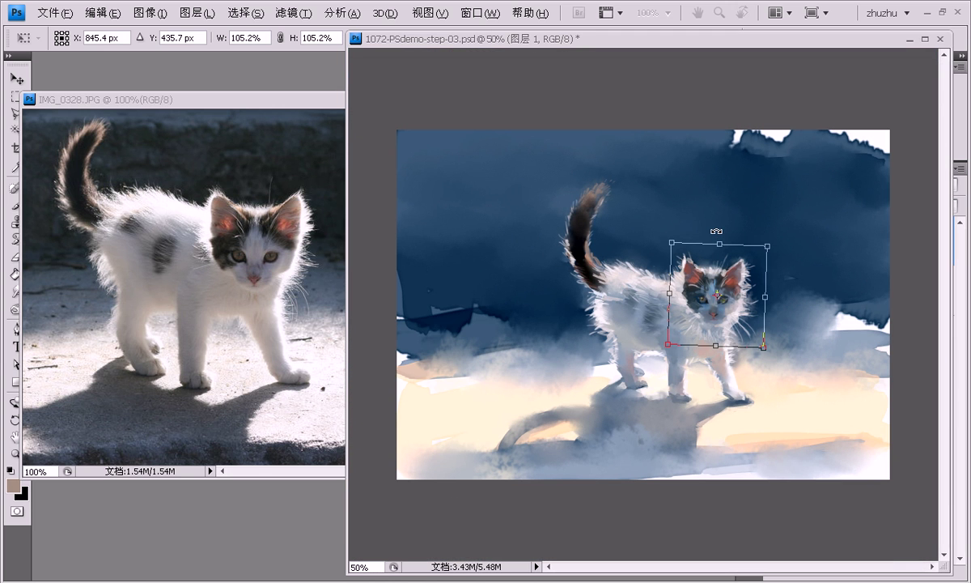
{"action": "key", "text": "Return"}
{"action": "key", "text": "l"}
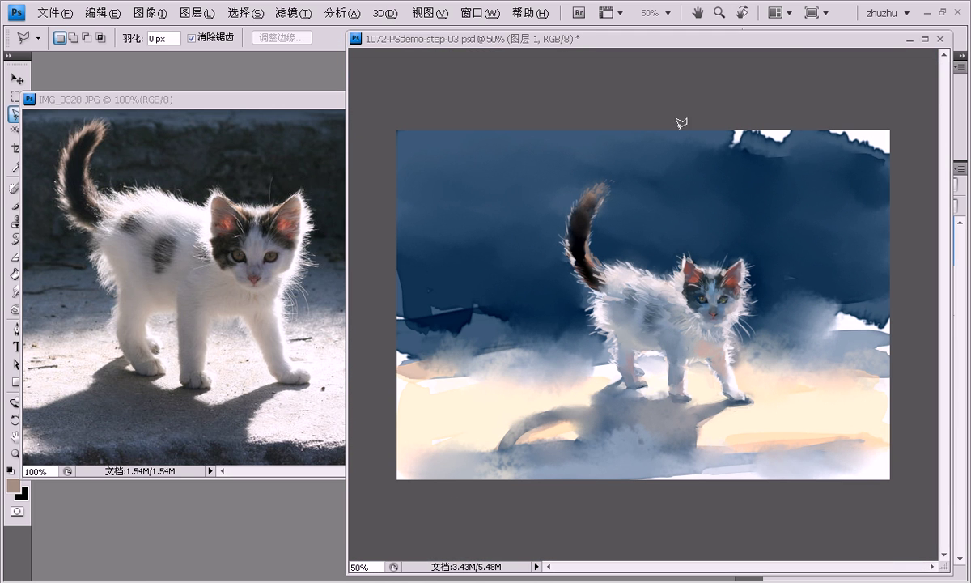
{"action": "key", "text": "v"}
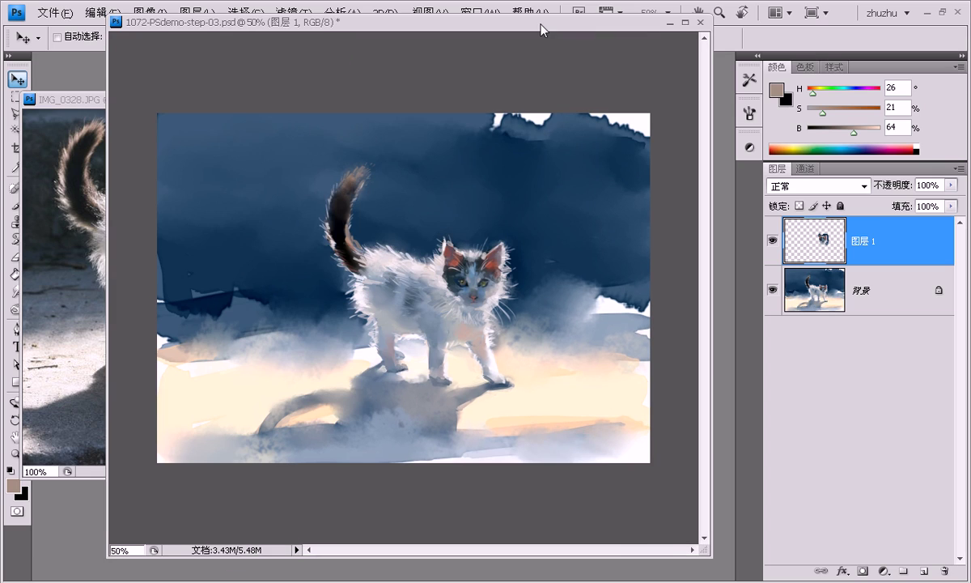
{"action": "left_click_drag", "start_coordinate": [777, 42], "coordinate": [461, 21]}
{"action": "left_click", "coordinate": [775, 242]}
{"action": "double_click", "coordinate": [774, 242]}
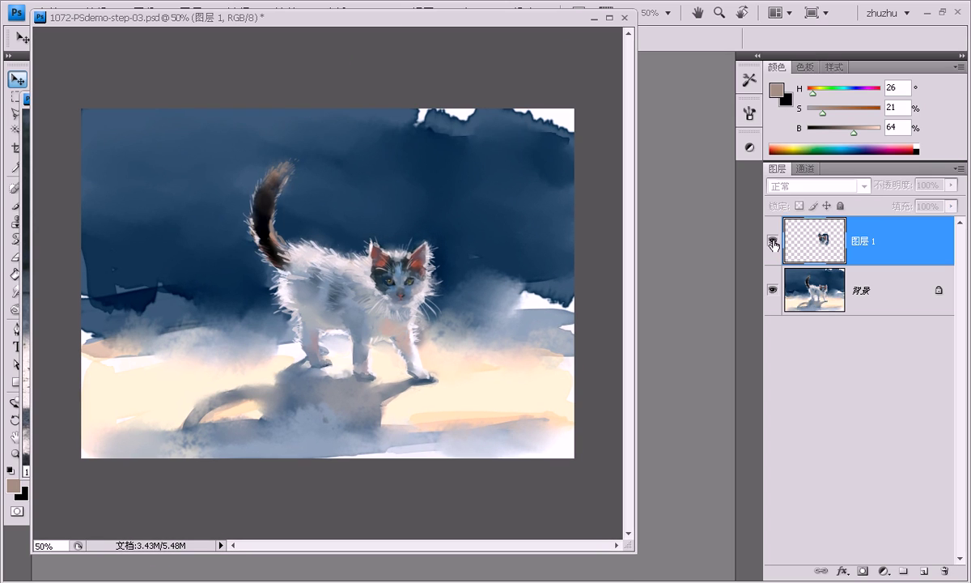
{"action": "left_click", "coordinate": [774, 242]}
{"action": "double_click", "coordinate": [775, 242]}
{"action": "left_click", "coordinate": [773, 242]}
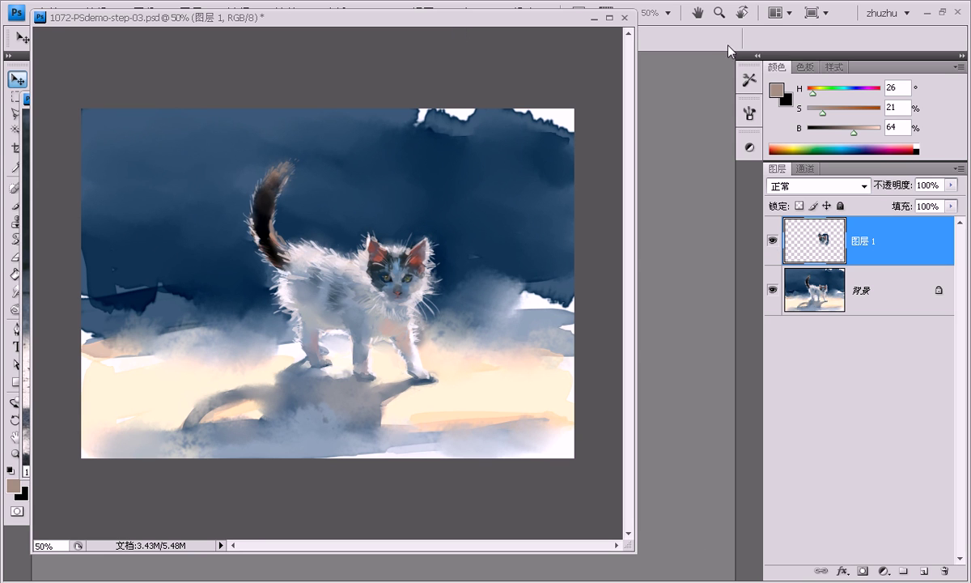
{"action": "mouse_move", "coordinate": [504, 18]}
{"action": "left_mouse_down"}
{"action": "mouse_move", "coordinate": [779, 35]}
{"action": "mouse_move", "coordinate": [766, 40]}
{"action": "left_mouse_up"}
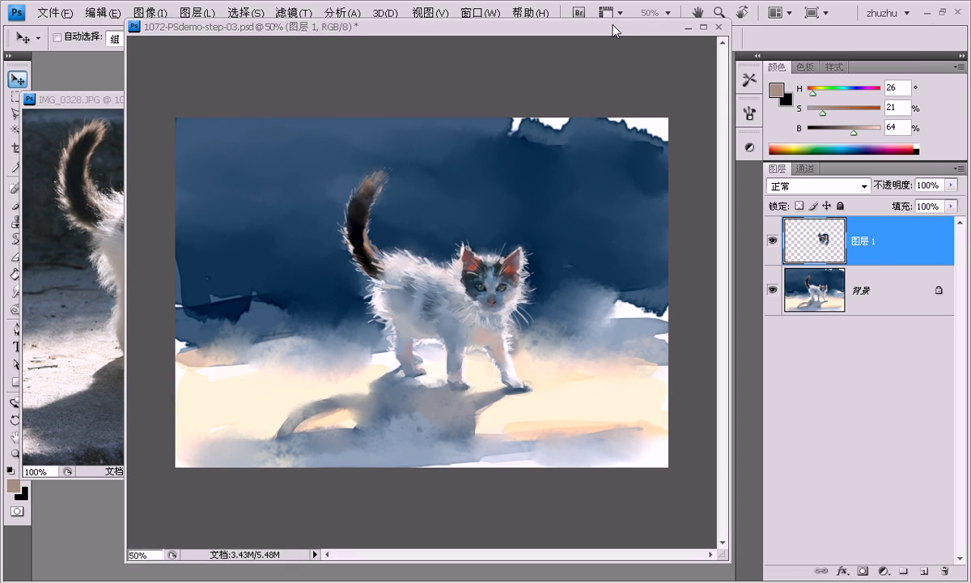
{"action": "left_click", "coordinate": [774, 241]}
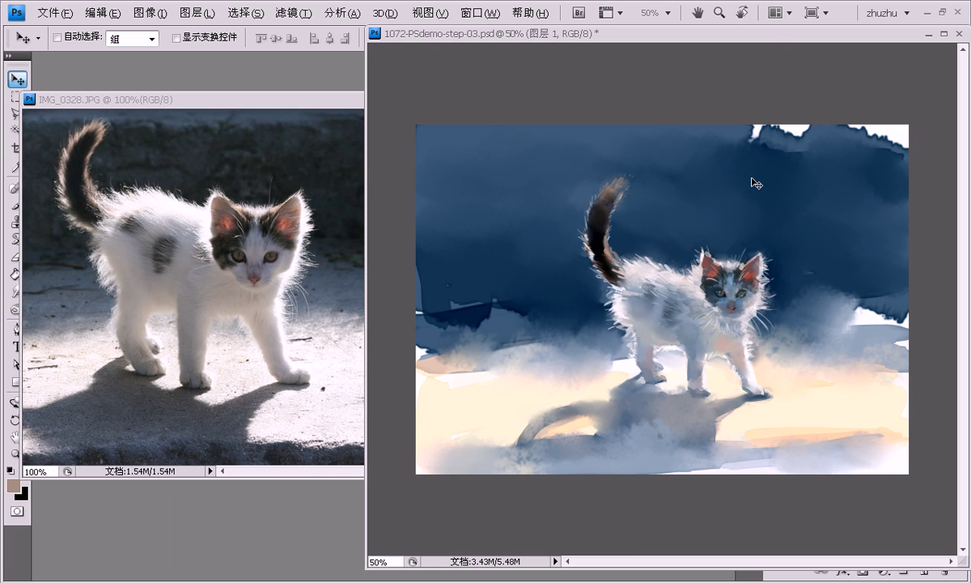
Step: Rescale the head layer to about 102.6%, then zoom to 100% and pan to the head
{"action": "key", "text": "ctrl+t"}
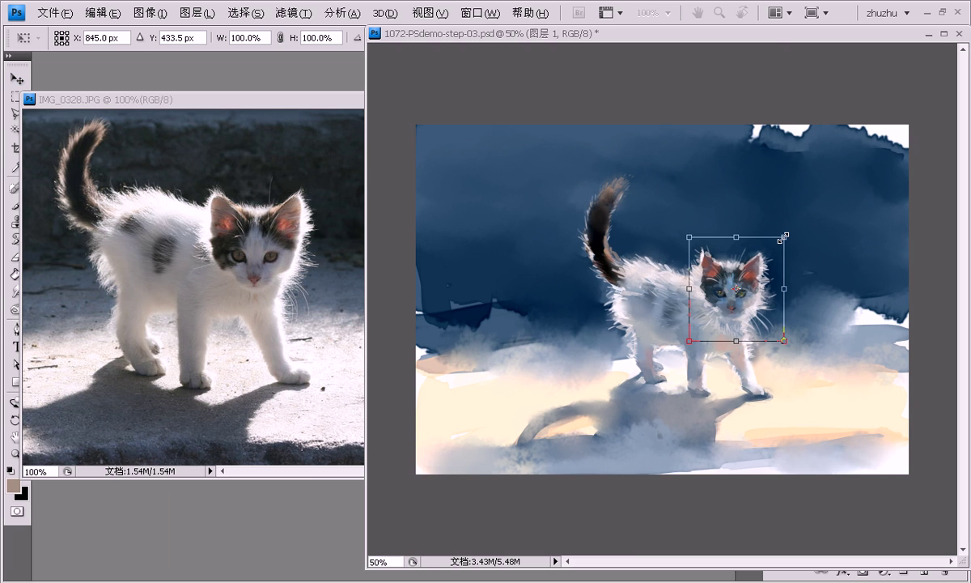
{"action": "left_click_drag", "start_coordinate": [787, 234], "coordinate": [790, 233]}
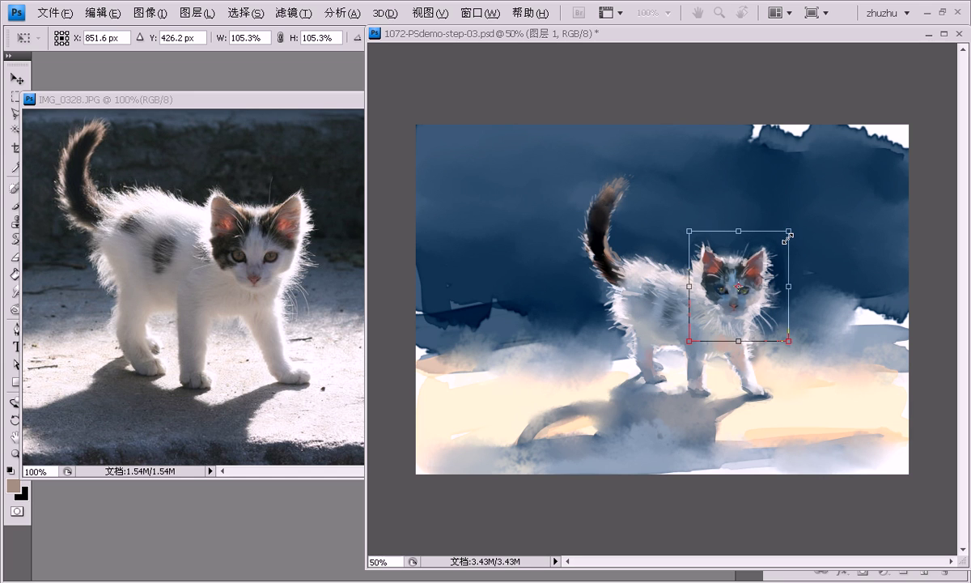
{"action": "left_click_drag", "start_coordinate": [790, 235], "coordinate": [786, 233]}
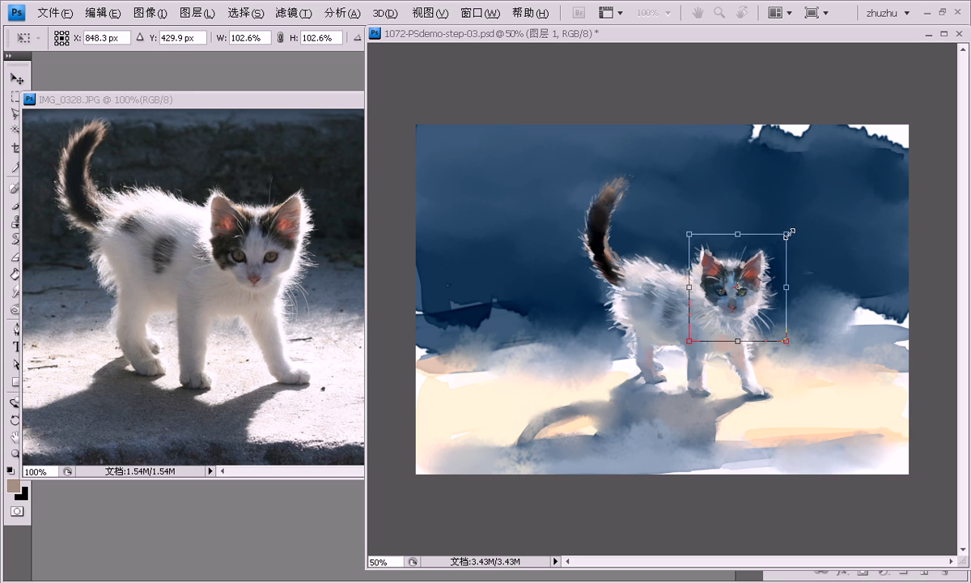
{"action": "key", "text": "Return"}
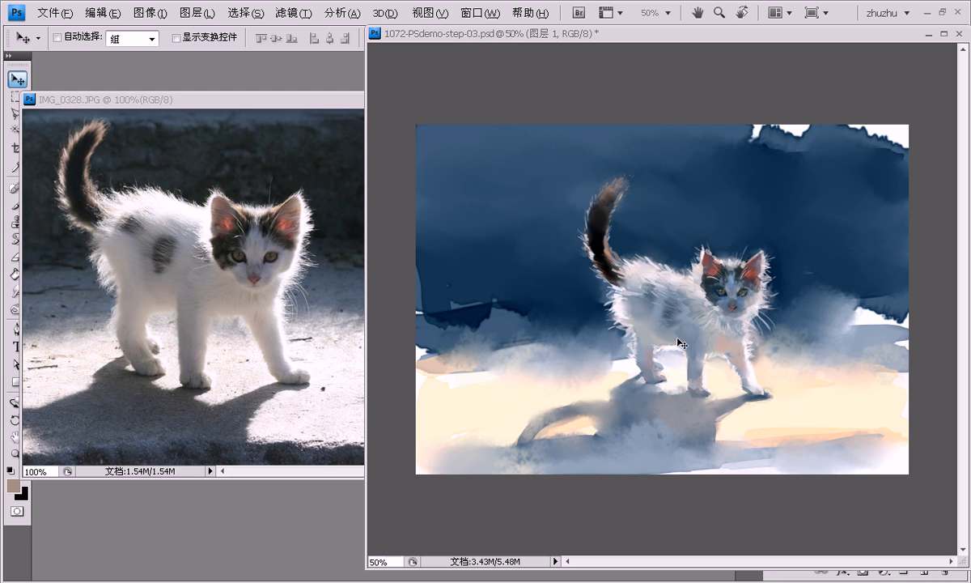
{"action": "key", "text": "ctrl+plus"}
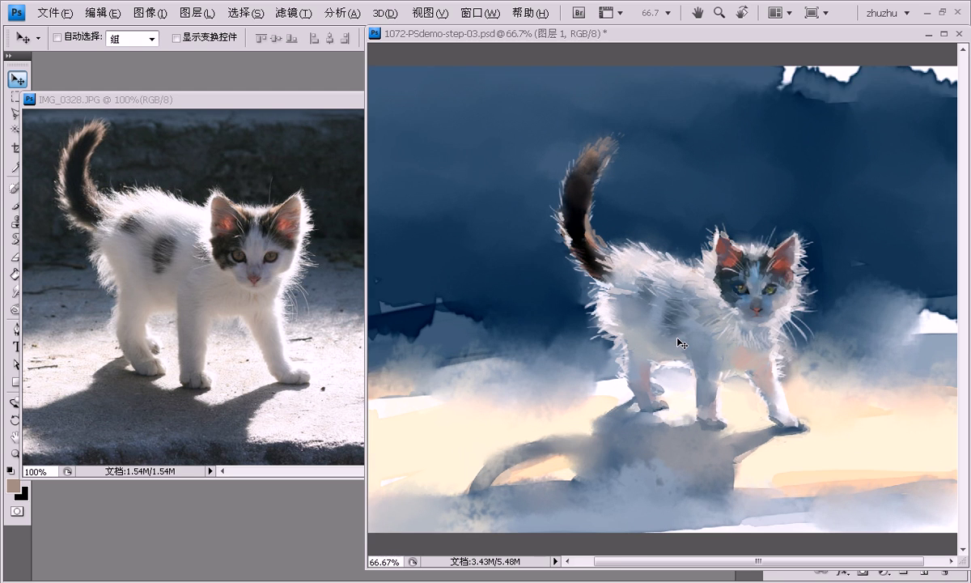
{"action": "key", "text": "ctrl+plus"}
{"action": "left_click_drag", "start_coordinate": [780, 304], "coordinate": [596, 351]}
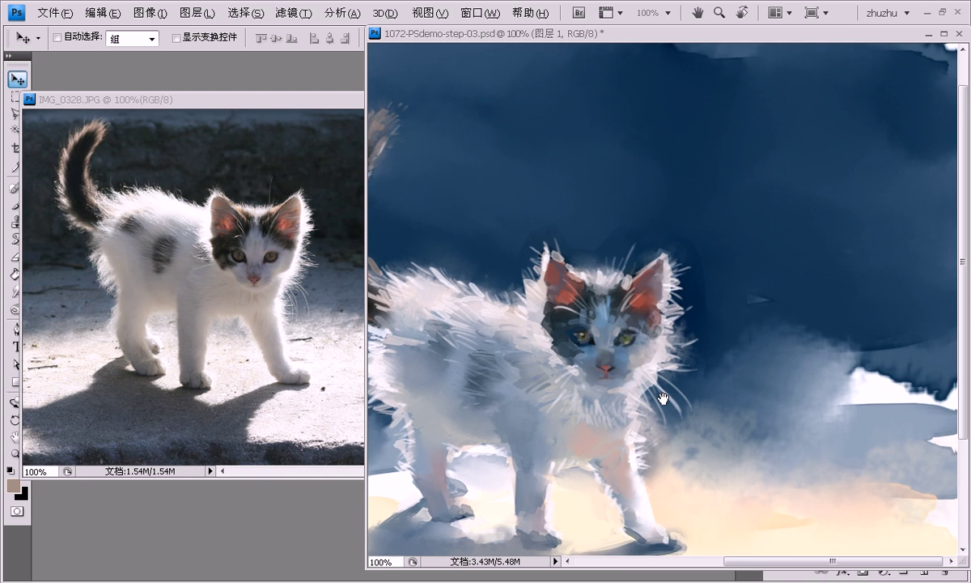
{"action": "scroll", "coordinate": [665, 397], "scroll_direction": "left", "scroll_amount": 2}
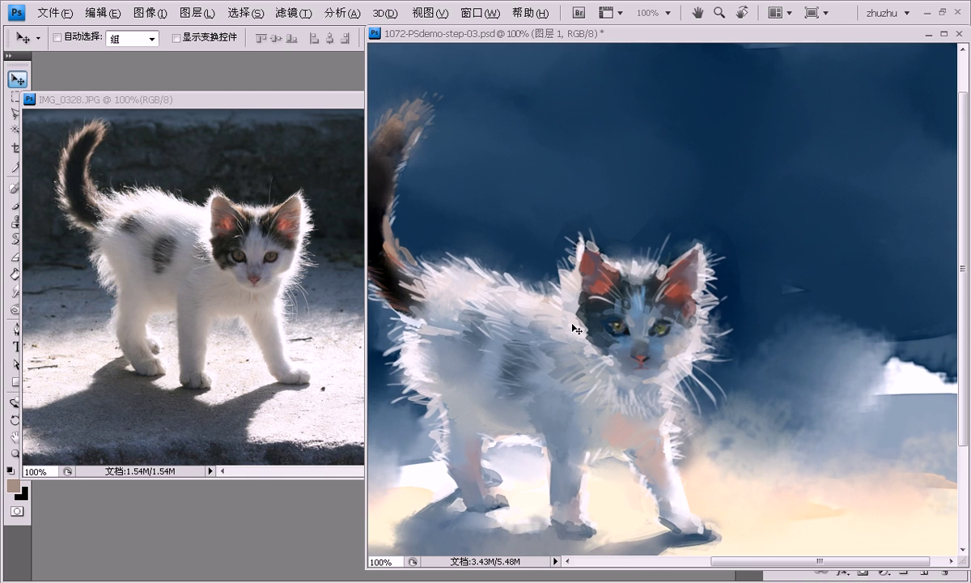
Step: Merge the head layer down and smudge its edges with a size 35, 30% Smudge brush
{"action": "key", "text": "ctrl+e"}
{"action": "key", "text": "r"}
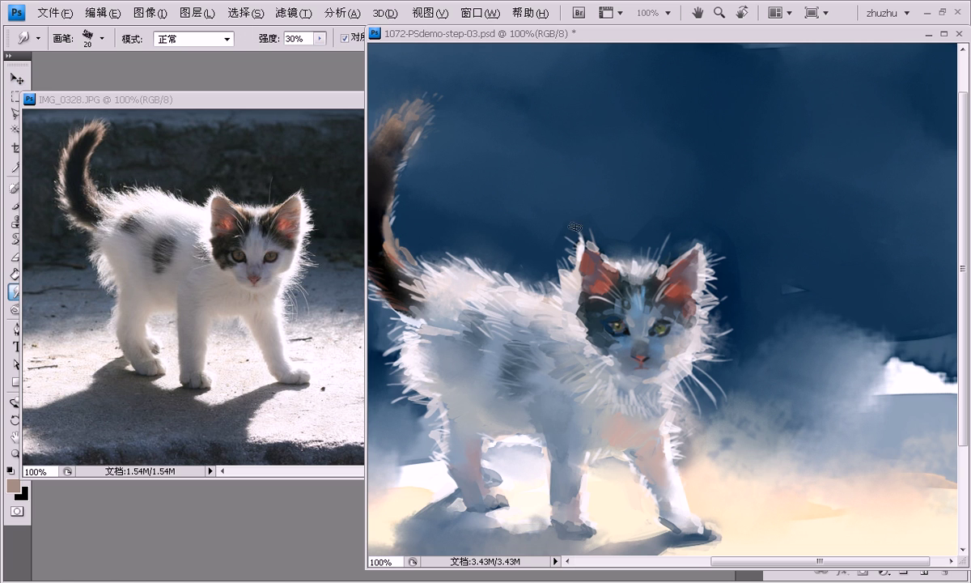
{"action": "key", "text": "bracketright"}
{"action": "key", "text": "bracketright"}
{"action": "key", "text": "bracketright"}
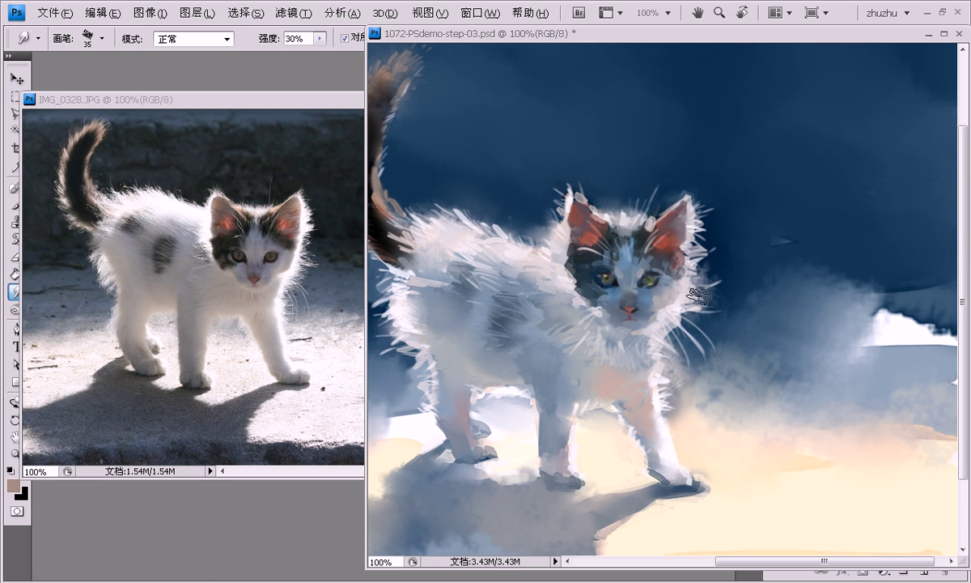
{"action": "left_click_drag", "start_coordinate": [725, 315], "coordinate": [745, 317]}
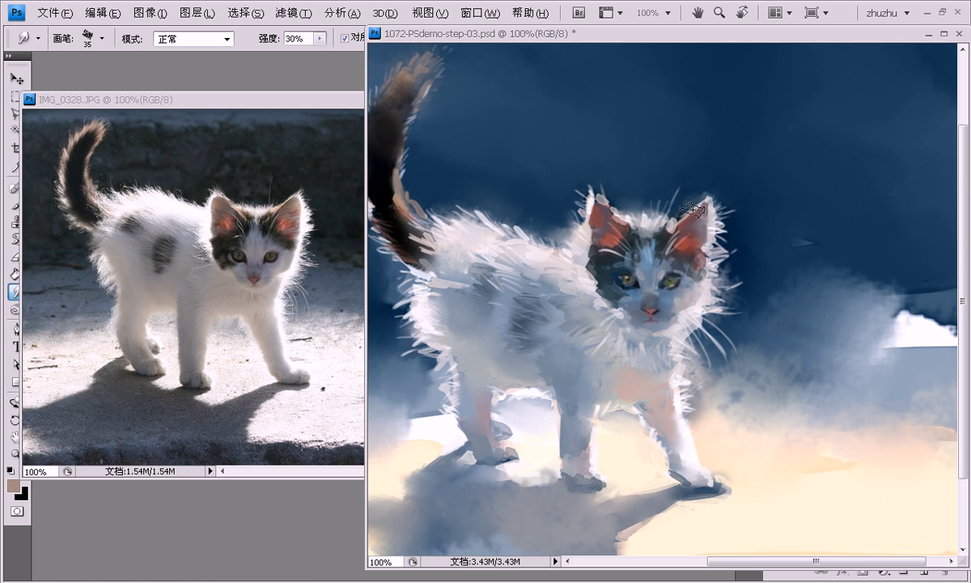
Step: Load the size 90 brush preset and shrink the brush to size 6
{"action": "key", "text": "b"}
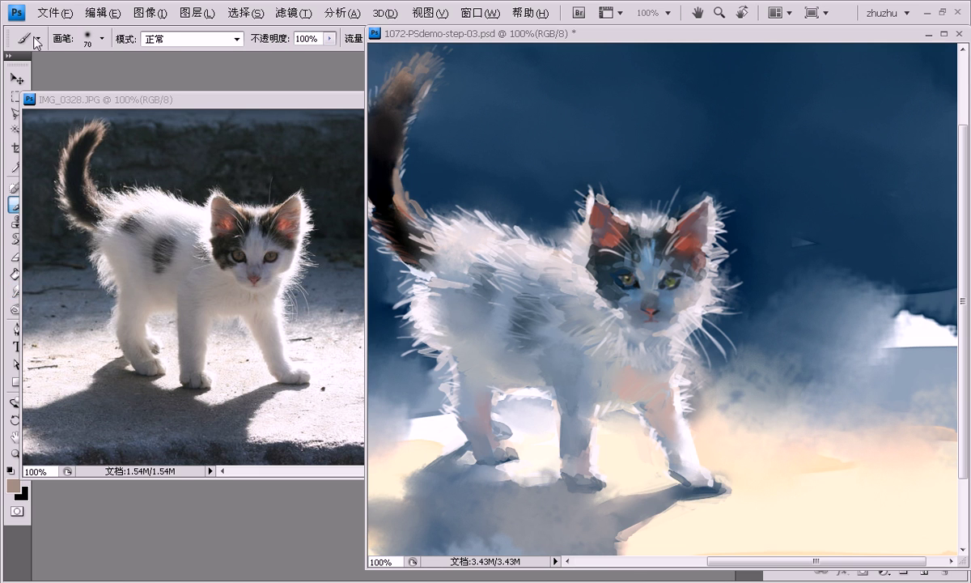
{"action": "left_click", "coordinate": [38, 38]}
{"action": "left_click", "coordinate": [122, 98]}
{"action": "left_click", "coordinate": [497, 33]}
{"action": "key", "text": "bracketleft"}
{"action": "key", "text": "bracketleft"}
{"action": "key", "text": "bracketleft"}
{"action": "key", "text": "bracketleft"}
{"action": "key", "text": "bracketleft"}
{"action": "key", "text": "bracketleft"}
{"action": "key", "text": "bracketleft"}
{"action": "key", "text": "bracketleft"}
{"action": "key", "text": "bracketleft"}
{"action": "key", "text": "bracketleft"}
Step: Paint face and whisker details with sampled white, lavender, slate blue and grey tones
{"action": "left_click", "coordinate": [551, 261], "text": "alt"}
{"action": "left_click", "coordinate": [684, 323], "text": "alt"}
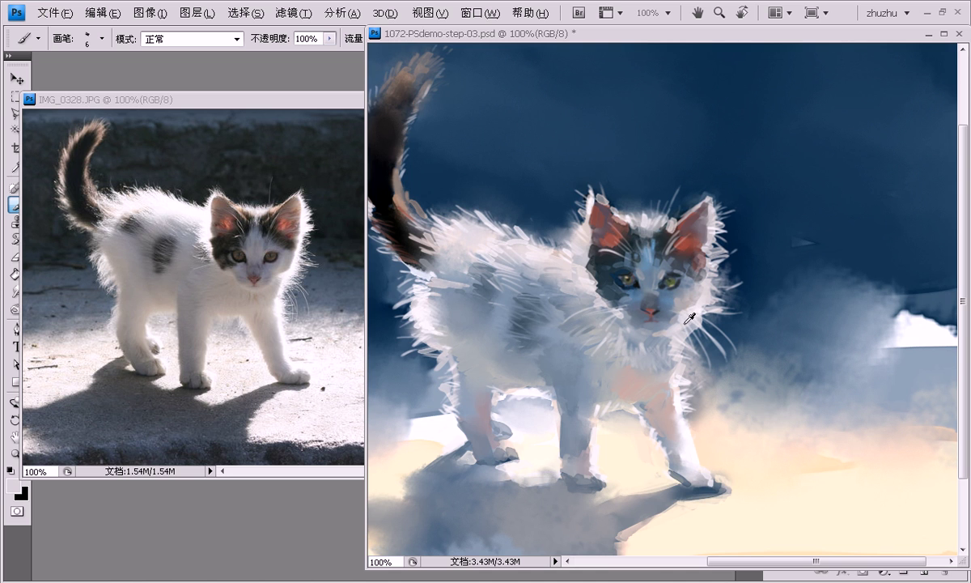
{"action": "left_click", "coordinate": [640, 293], "text": "alt"}
{"action": "left_click", "coordinate": [645, 315], "text": "alt"}
{"action": "left_click", "coordinate": [632, 316], "text": "alt"}
{"action": "left_click", "coordinate": [634, 321], "text": "alt"}
{"action": "left_click", "coordinate": [640, 314], "text": "alt"}
{"action": "left_click", "coordinate": [642, 315], "text": "alt"}
{"action": "left_click", "coordinate": [635, 322], "text": "alt"}
{"action": "left_click", "coordinate": [666, 330], "text": "alt"}
Step: Touch up the tail, fur and legs with sampled brown, grey-blue, light grey and white
{"action": "left_click_drag", "start_coordinate": [683, 182], "coordinate": [709, 165]}
{"action": "mouse_move", "coordinate": [657, 119]}
{"action": "left_mouse_down"}
{"action": "mouse_move", "coordinate": [709, 173]}
{"action": "mouse_move", "coordinate": [700, 163]}
{"action": "left_mouse_up"}
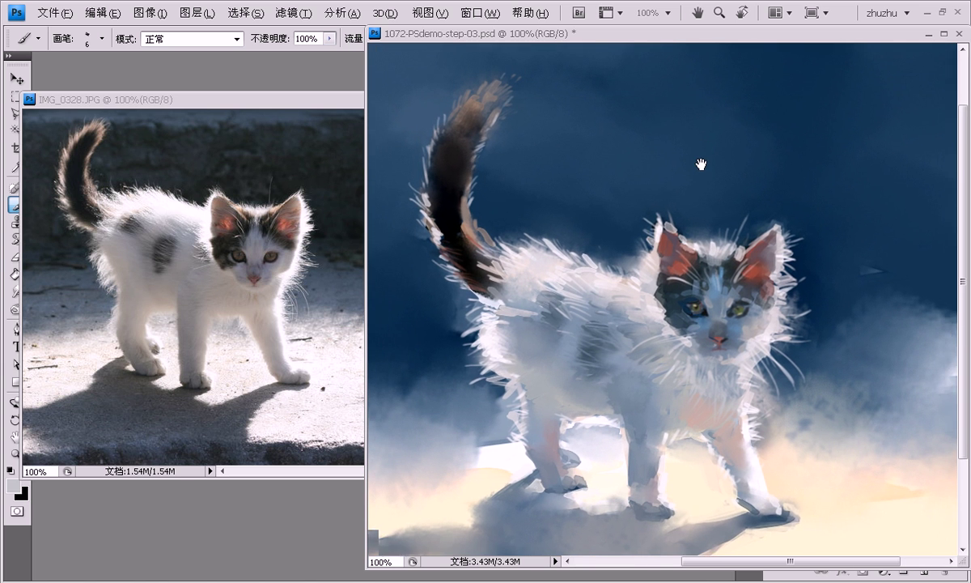
{"action": "left_click", "coordinate": [468, 246], "text": "alt"}
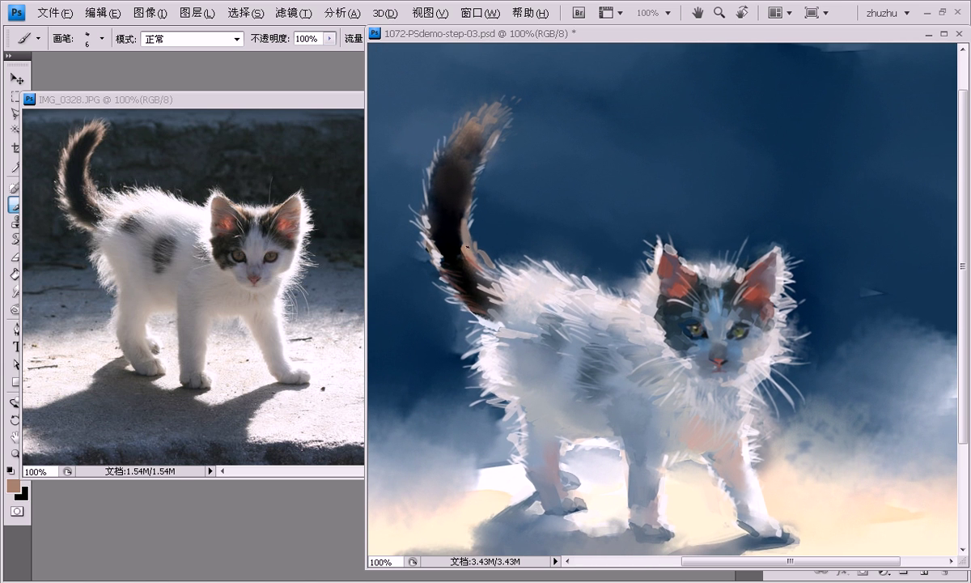
{"action": "left_click", "coordinate": [486, 263], "text": "alt"}
{"action": "left_click_drag", "start_coordinate": [518, 245], "coordinate": [490, 168]}
{"action": "left_click", "coordinate": [512, 309], "text": "alt"}
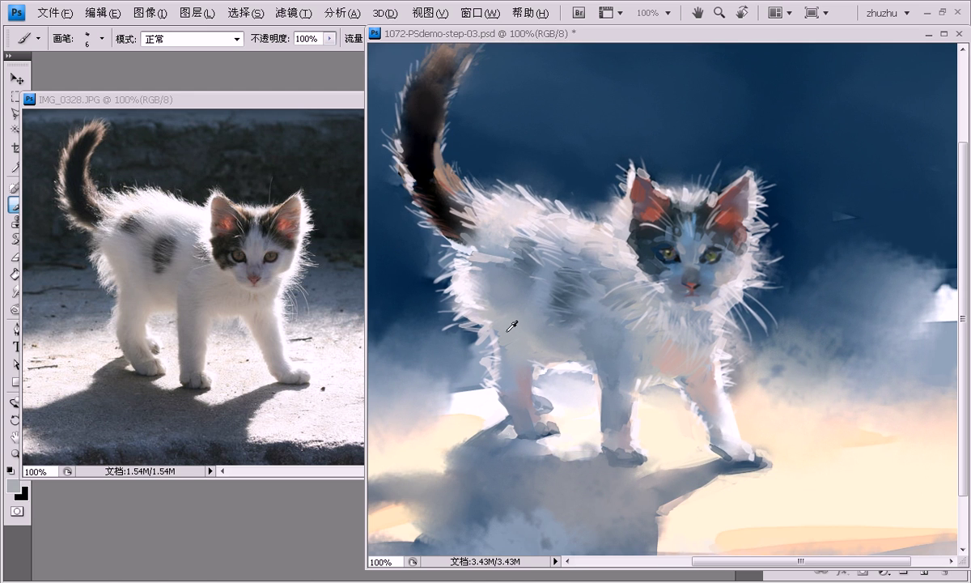
{"action": "left_click", "coordinate": [509, 292], "text": "alt"}
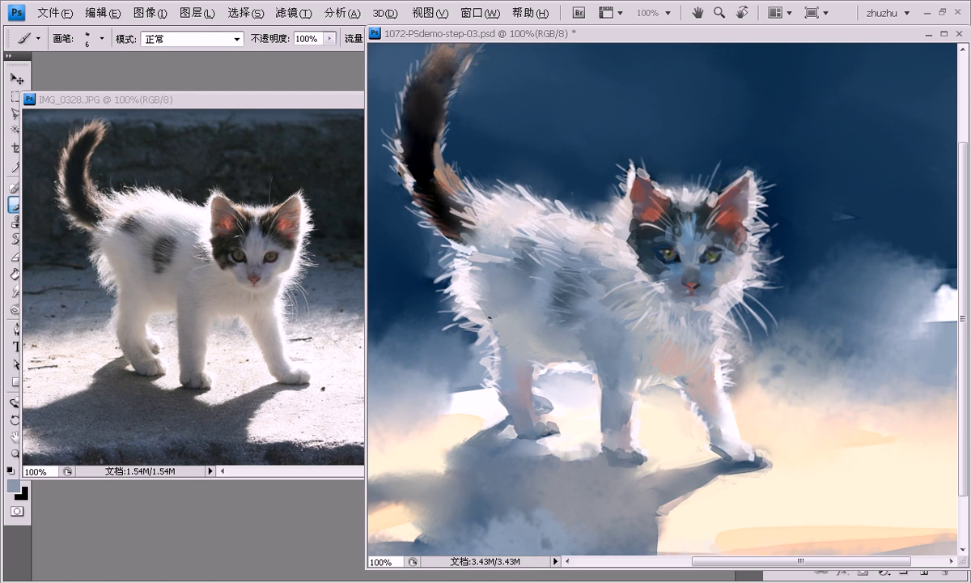
{"action": "left_click", "coordinate": [490, 305], "text": "alt"}
{"action": "left_click", "coordinate": [561, 332], "text": "alt"}
{"action": "left_click", "coordinate": [524, 412], "text": "alt"}
{"action": "left_click", "coordinate": [534, 424], "text": "alt"}
{"action": "left_click", "coordinate": [549, 390], "text": "alt"}
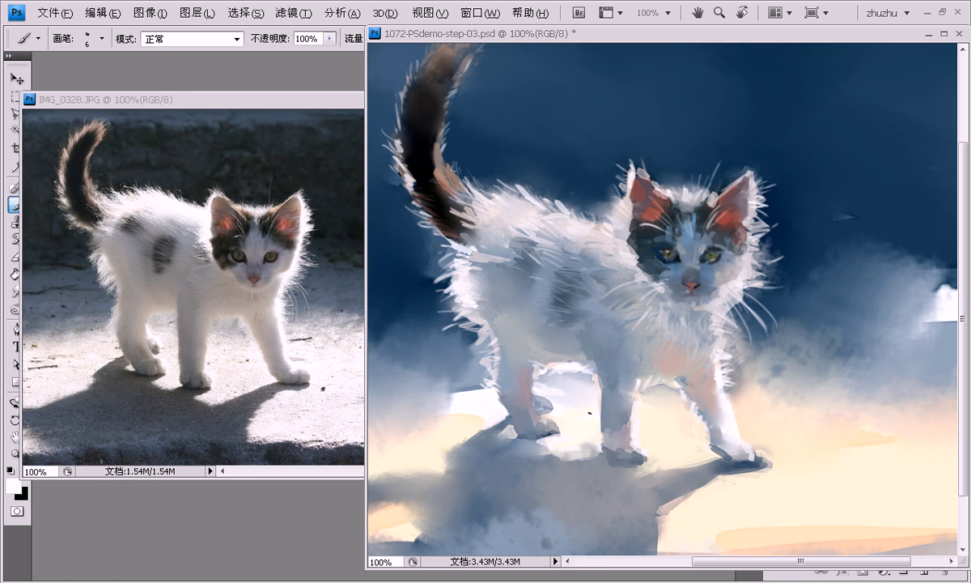
Step: Smudge the fur outline along the body and tail at 30%, then zoom out to 50%
{"action": "key", "text": "r"}
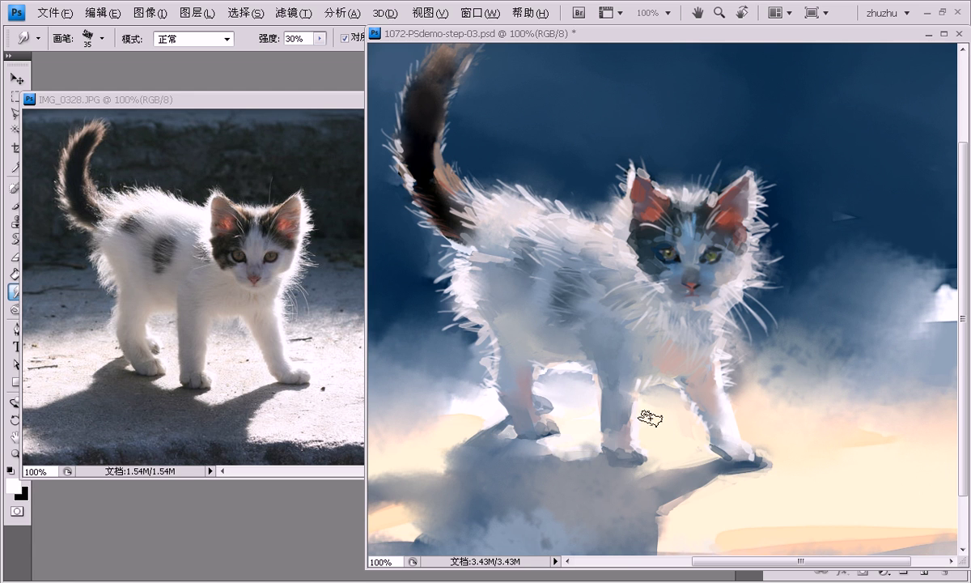
{"action": "left_click_drag", "start_coordinate": [624, 444], "coordinate": [690, 386]}
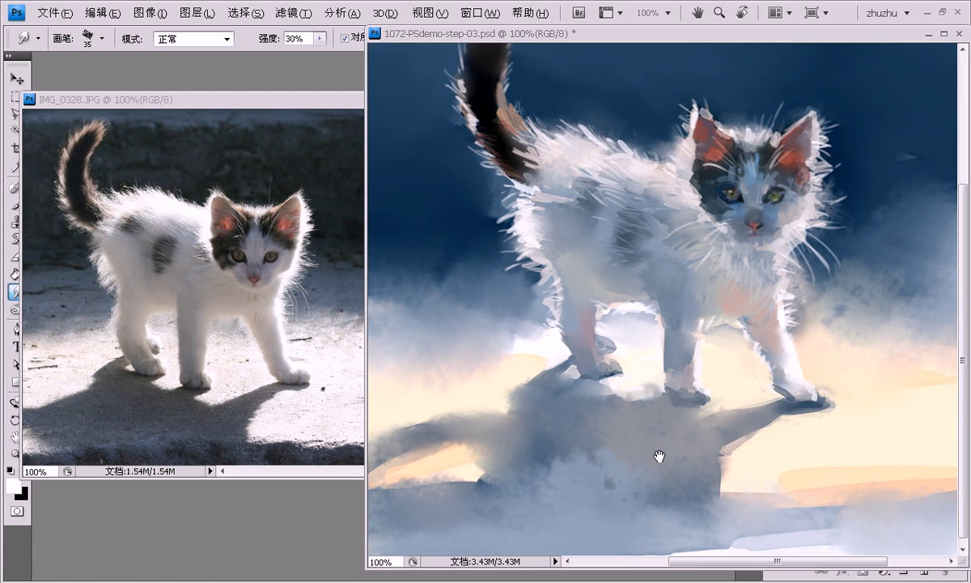
{"action": "left_click_drag", "start_coordinate": [659, 456], "coordinate": [584, 356]}
{"action": "left_click_drag", "start_coordinate": [639, 343], "coordinate": [597, 403]}
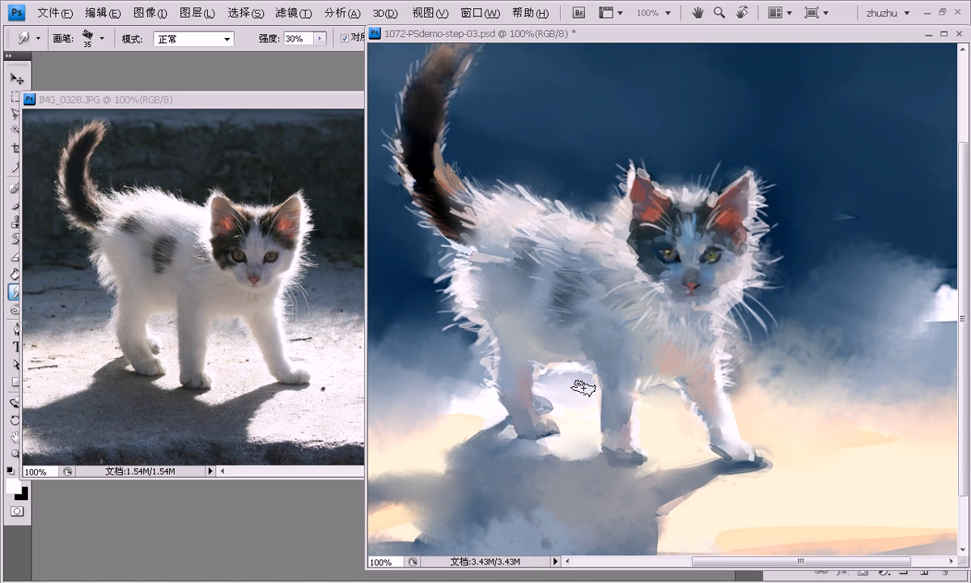
{"action": "left_click_drag", "start_coordinate": [618, 282], "coordinate": [612, 313]}
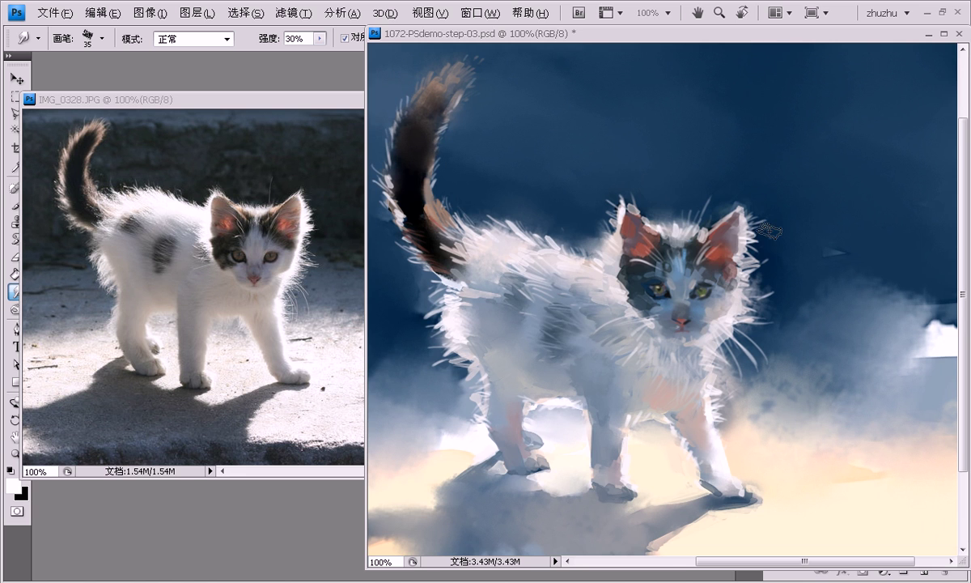
{"action": "key", "text": "ctrl+minus"}
{"action": "key", "text": "ctrl+minus"}
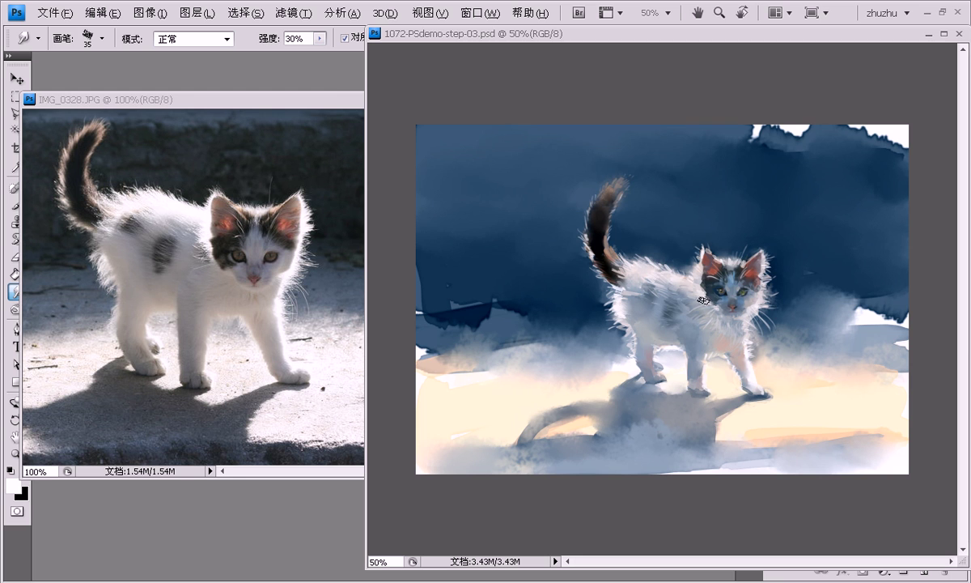
Step: Create a new layer tagged Orange with Overlay blending mode
{"action": "key", "text": "ctrl+shift+n"}
{"action": "left_click", "coordinate": [447, 147]}
{"action": "left_click", "coordinate": [476, 198]}
{"action": "left_click", "coordinate": [490, 168]}
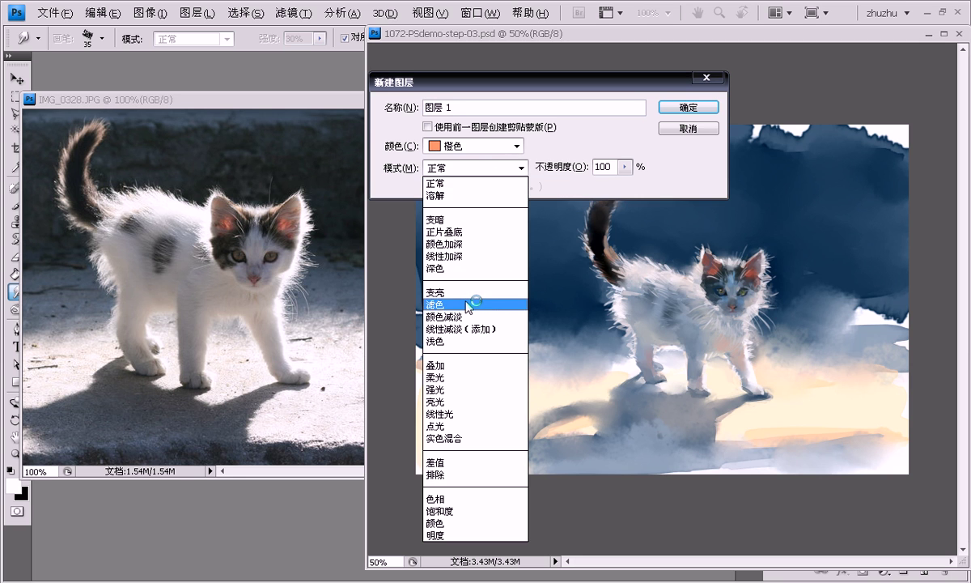
{"action": "left_click", "coordinate": [465, 365]}
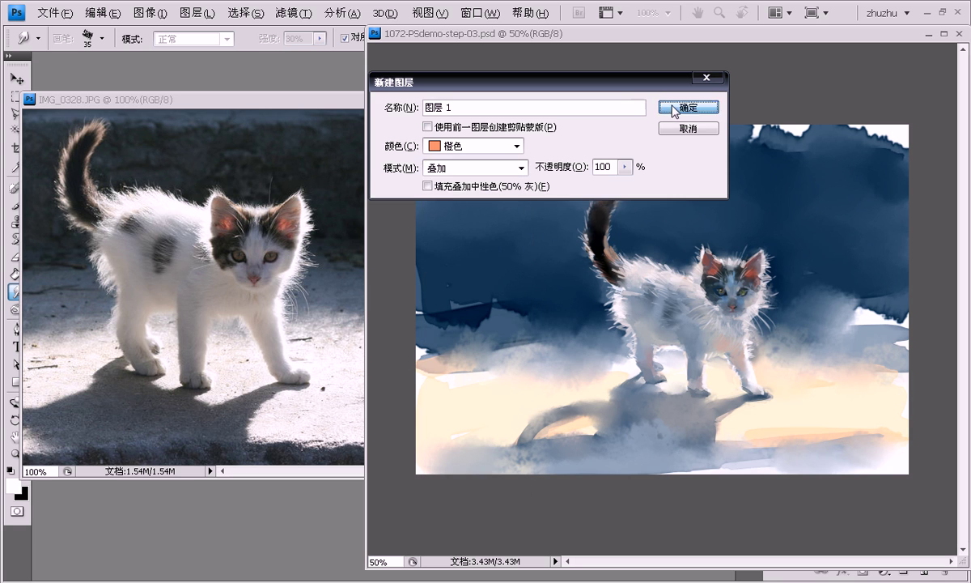
{"action": "left_click", "coordinate": [676, 111]}
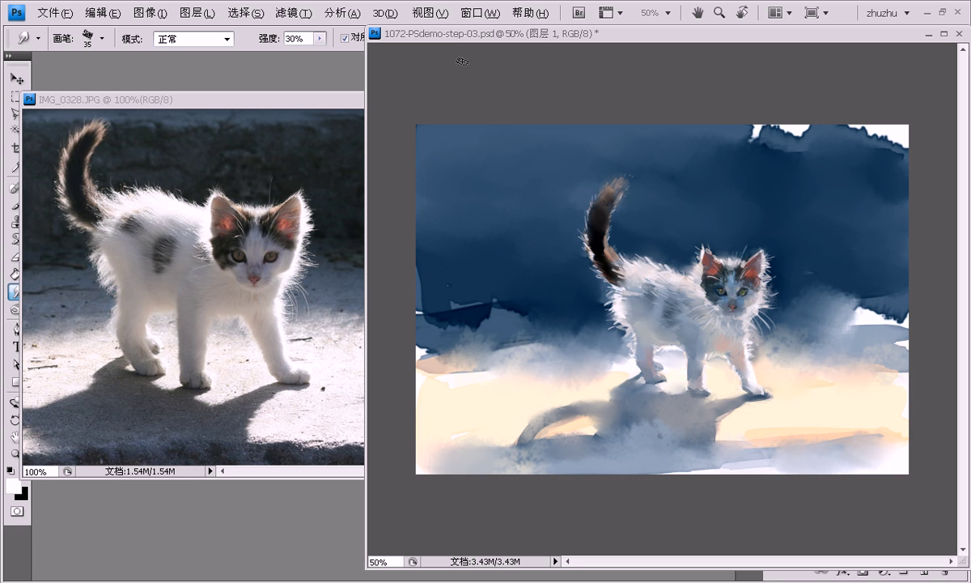
Step: Airbrush light peach warmth onto the lower tail with the soft 125 airbrush preset
{"action": "key", "text": "b"}
{"action": "left_click", "coordinate": [38, 39]}
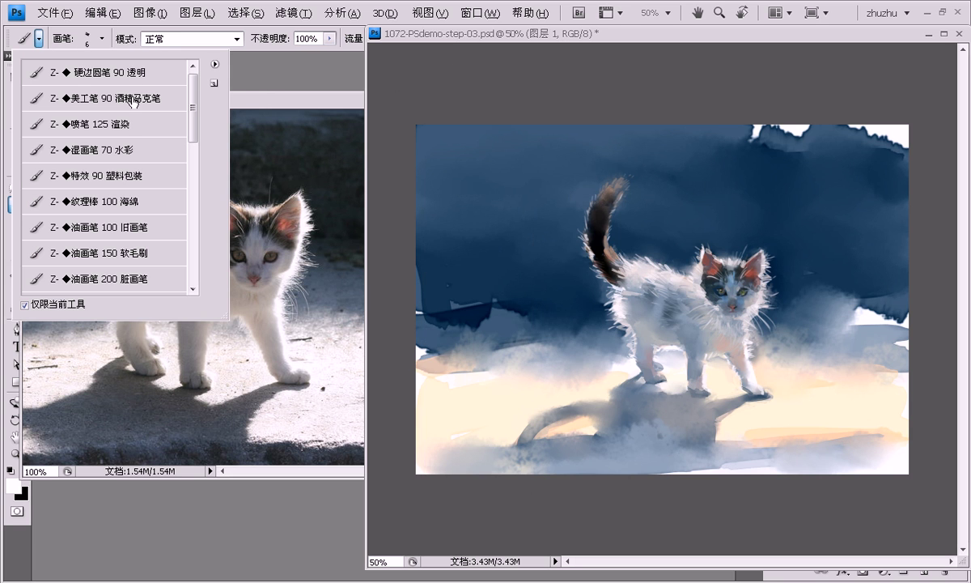
{"action": "left_click", "coordinate": [121, 123]}
{"action": "key", "text": "Return"}
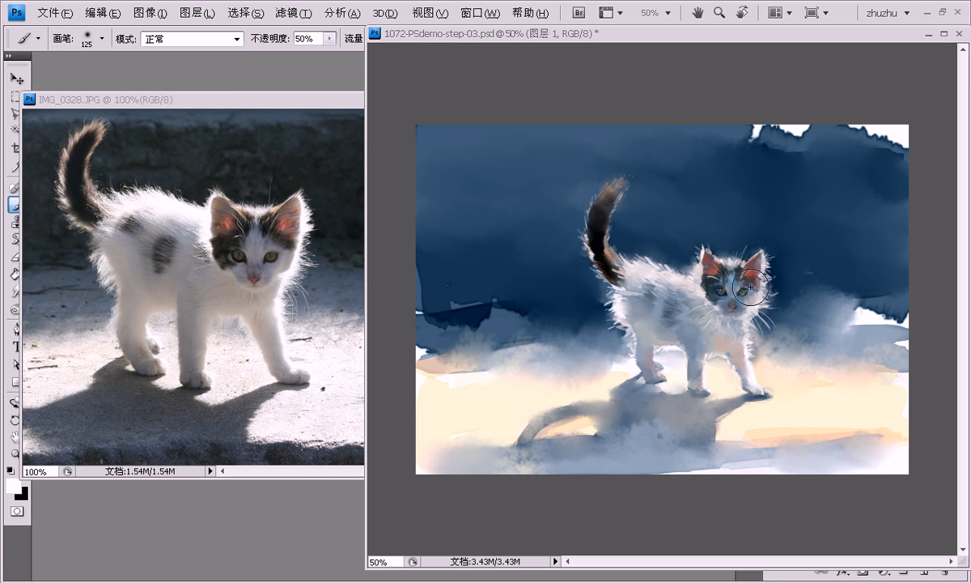
{"action": "left_click", "coordinate": [13, 488]}
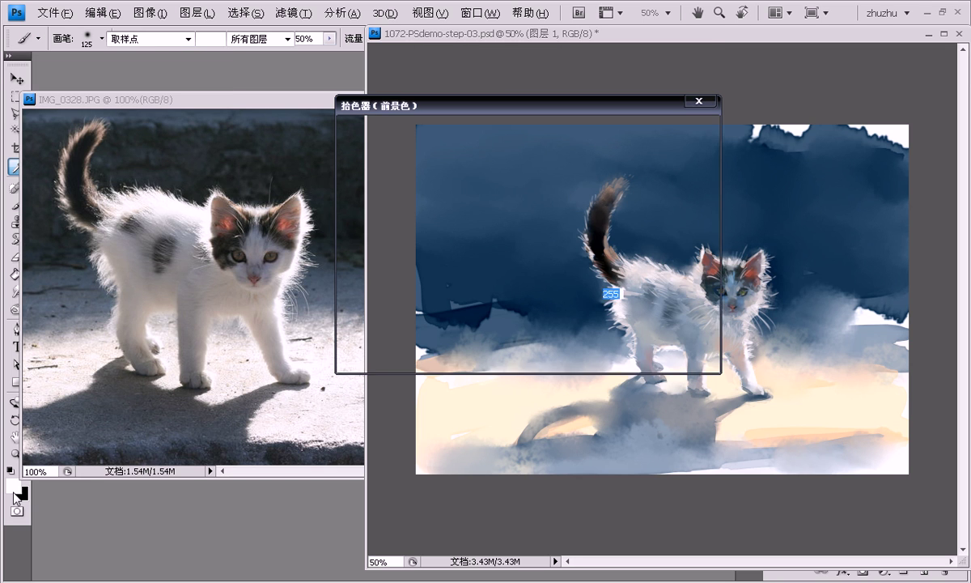
{"action": "left_click_drag", "start_coordinate": [560, 291], "coordinate": [560, 318]}
{"action": "left_click_drag", "start_coordinate": [427, 151], "coordinate": [406, 148]}
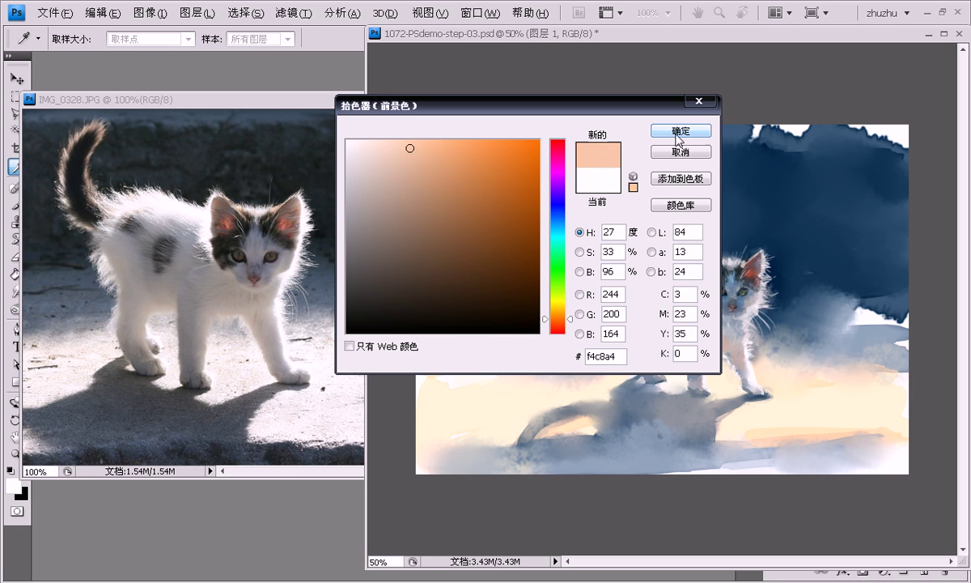
{"action": "left_click", "coordinate": [657, 131]}
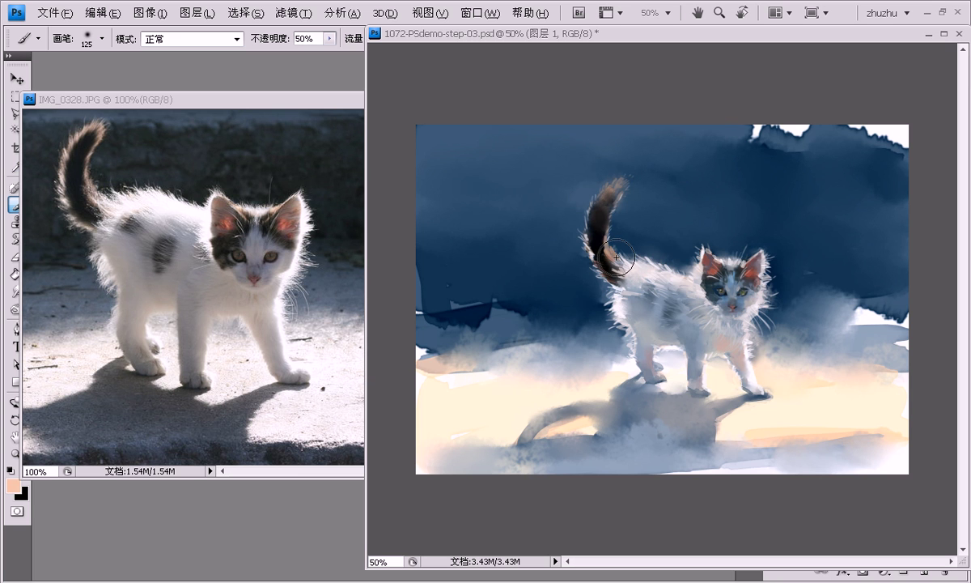
{"action": "mouse_move", "coordinate": [582, 238]}
{"action": "left_mouse_down"}
{"action": "mouse_move", "coordinate": [618, 252]}
{"action": "mouse_move", "coordinate": [766, 257]}
{"action": "mouse_move", "coordinate": [774, 325]}
{"action": "mouse_move", "coordinate": [710, 365]}
{"action": "mouse_move", "coordinate": [656, 346]}
{"action": "mouse_move", "coordinate": [612, 314]}
{"action": "mouse_move", "coordinate": [759, 268]}
{"action": "mouse_move", "coordinate": [663, 260]}
{"action": "mouse_move", "coordinate": [576, 166]}
{"action": "mouse_move", "coordinate": [571, 243]}
{"action": "mouse_move", "coordinate": [600, 260]}
{"action": "mouse_move", "coordinate": [594, 274]}
{"action": "mouse_move", "coordinate": [620, 351]}
{"action": "mouse_move", "coordinate": [618, 381]}
{"action": "mouse_move", "coordinate": [670, 390]}
{"action": "mouse_move", "coordinate": [664, 347]}
{"action": "mouse_move", "coordinate": [722, 353]}
{"action": "mouse_move", "coordinate": [770, 310]}
{"action": "left_mouse_up"}
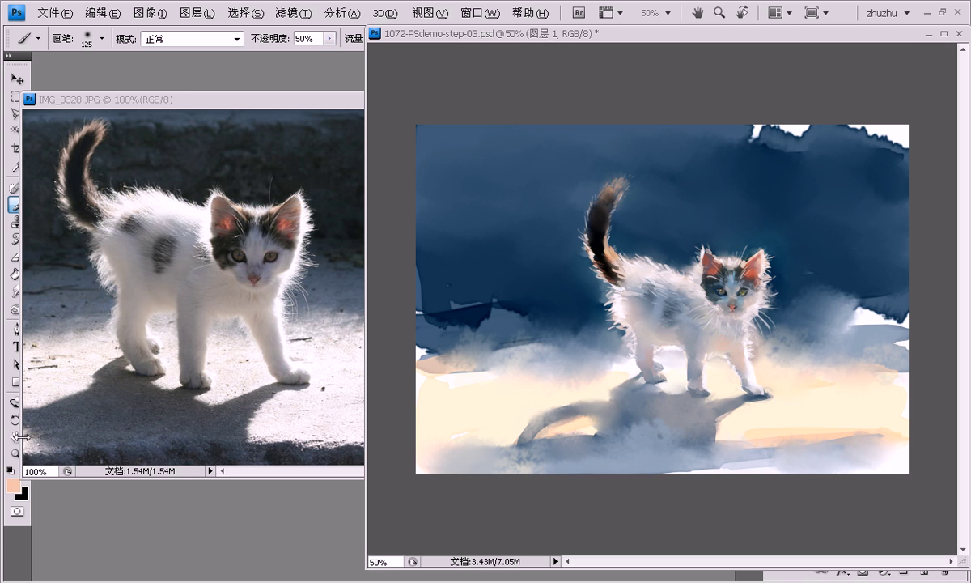
{"action": "left_click", "coordinate": [16, 485]}
Step: Choose orange d05e26 and airbrush it over the upper tail, chest and front leg
{"action": "left_click_drag", "start_coordinate": [470, 186], "coordinate": [503, 175]}
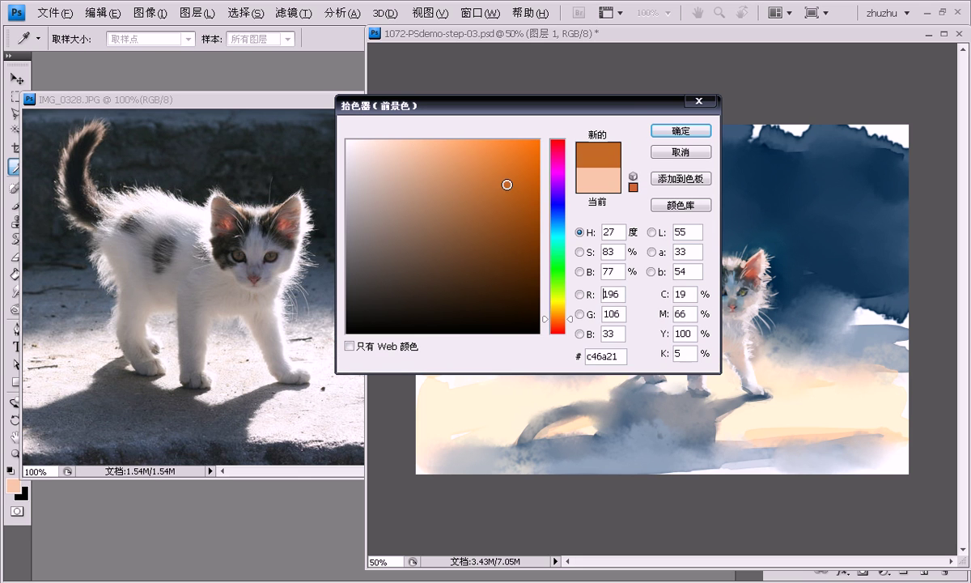
{"action": "left_click_drag", "start_coordinate": [544, 309], "coordinate": [544, 307]}
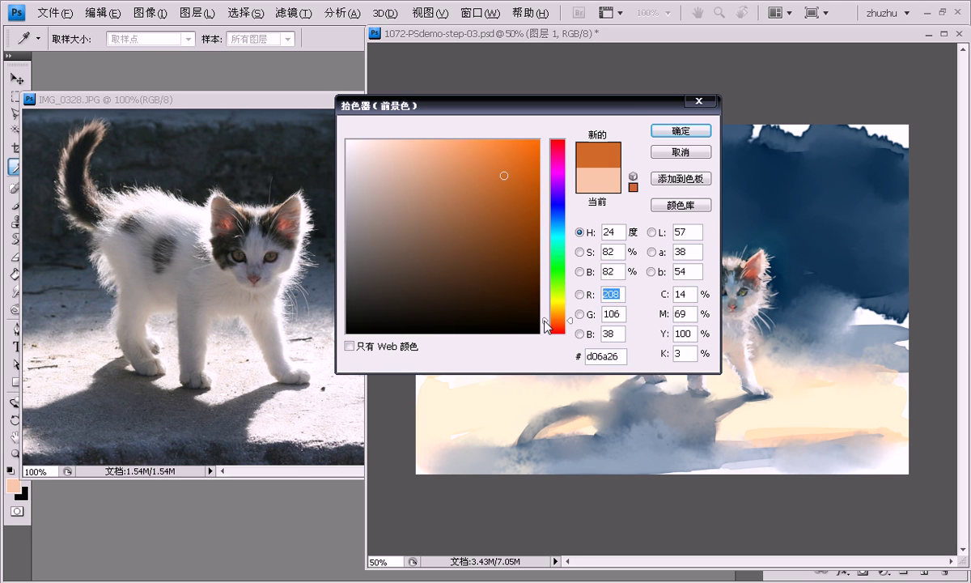
{"action": "left_click", "coordinate": [680, 130]}
{"action": "left_click_drag", "start_coordinate": [623, 191], "coordinate": [595, 243]}
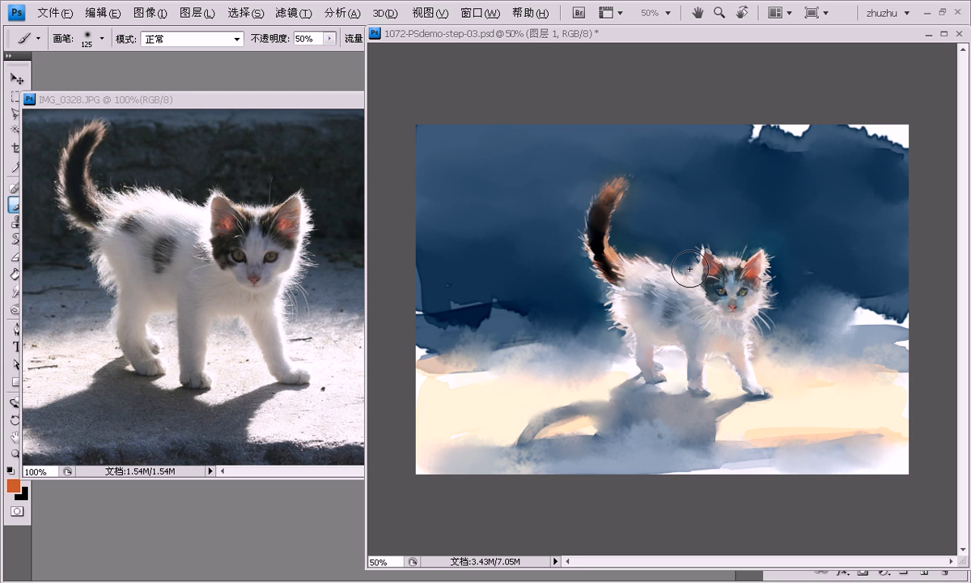
{"action": "left_click_drag", "start_coordinate": [690, 267], "coordinate": [669, 351]}
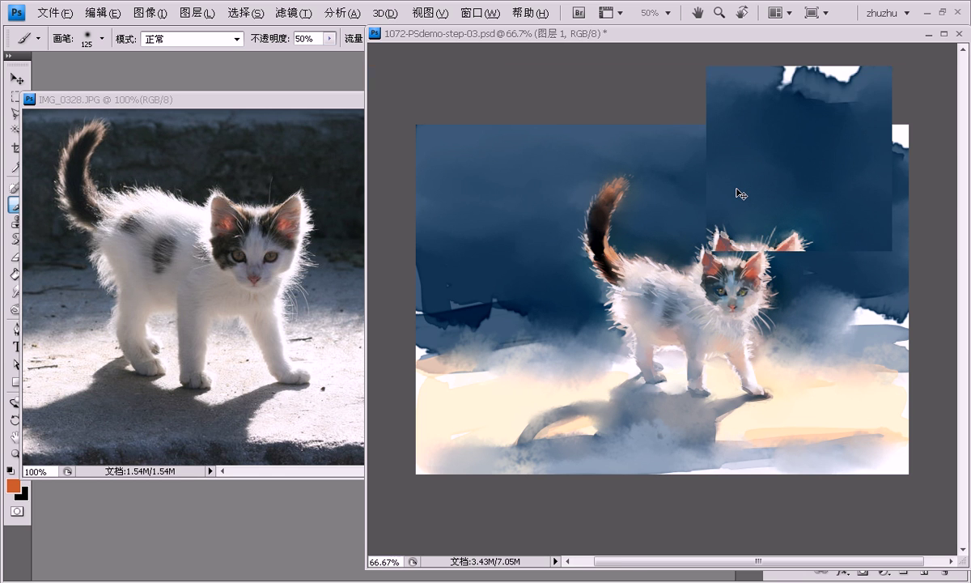
{"action": "key", "text": "ctrl+plus"}
{"action": "key", "text": "ctrl+plus"}
Step: Erase the white fringe along the tail edges and around the right ear at 100% zoom
{"action": "left_click_drag", "start_coordinate": [668, 268], "coordinate": [668, 332]}
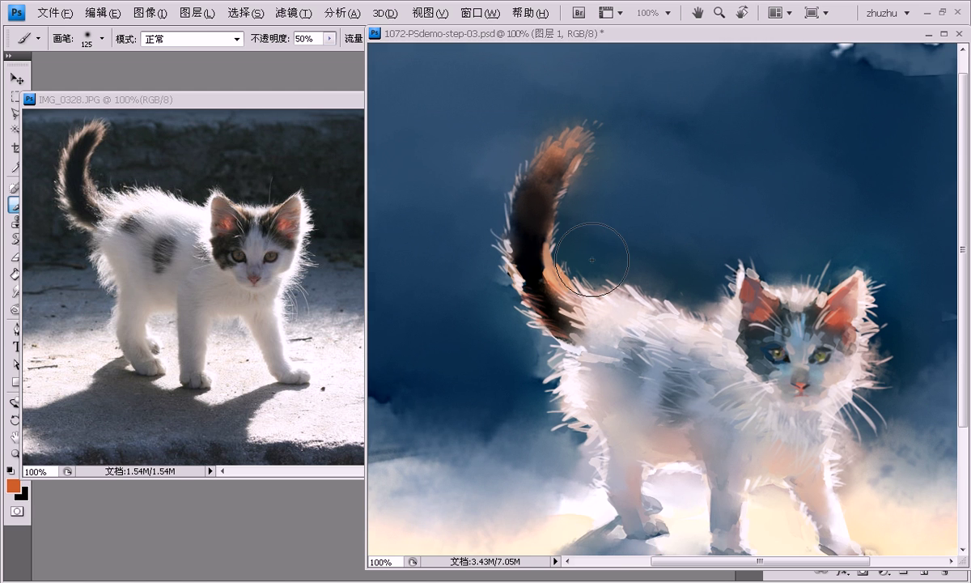
{"action": "key", "text": "e"}
{"action": "left_click_drag", "start_coordinate": [549, 276], "coordinate": [511, 243]}
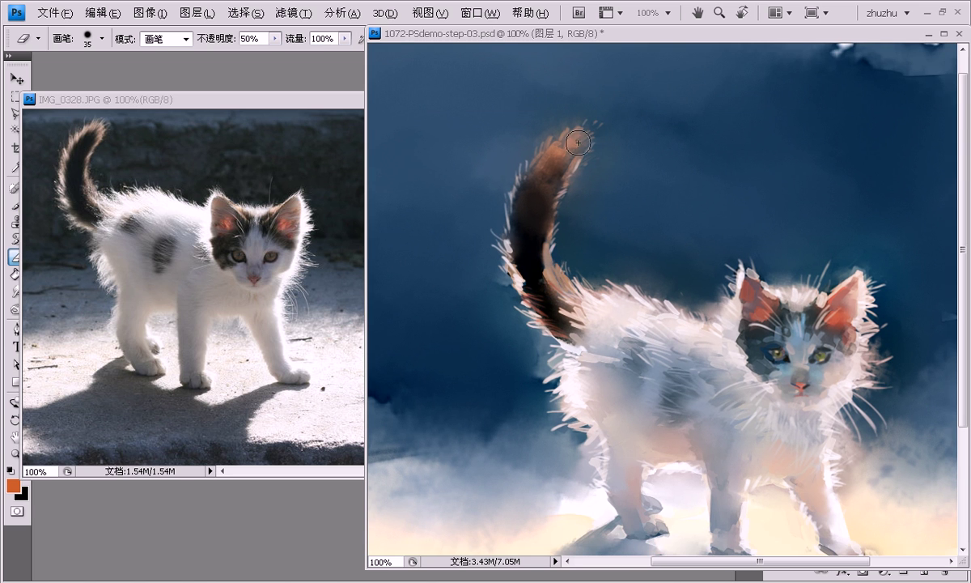
{"action": "left_click_drag", "start_coordinate": [583, 183], "coordinate": [514, 135]}
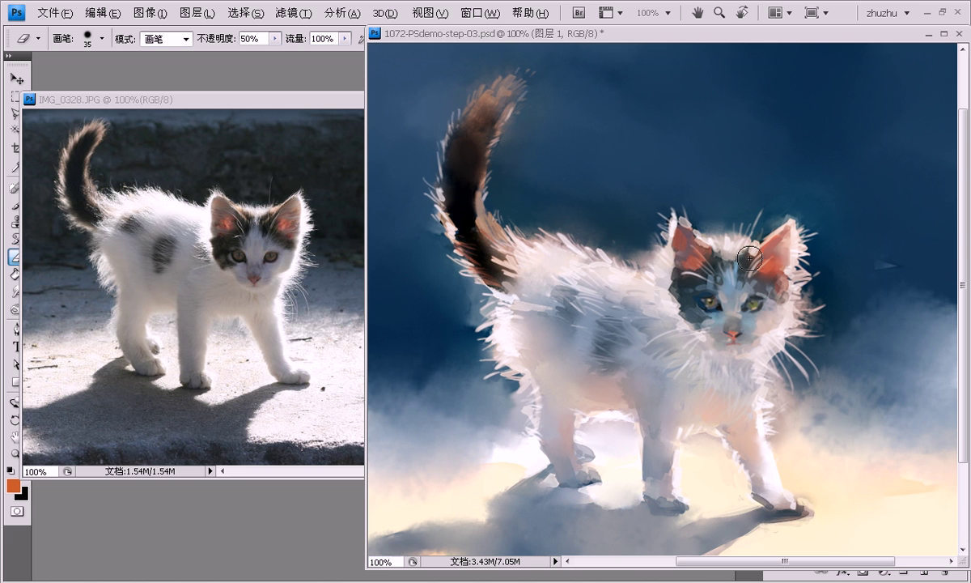
{"action": "left_click_drag", "start_coordinate": [778, 251], "coordinate": [771, 275]}
{"action": "left_click_drag", "start_coordinate": [782, 235], "coordinate": [783, 272]}
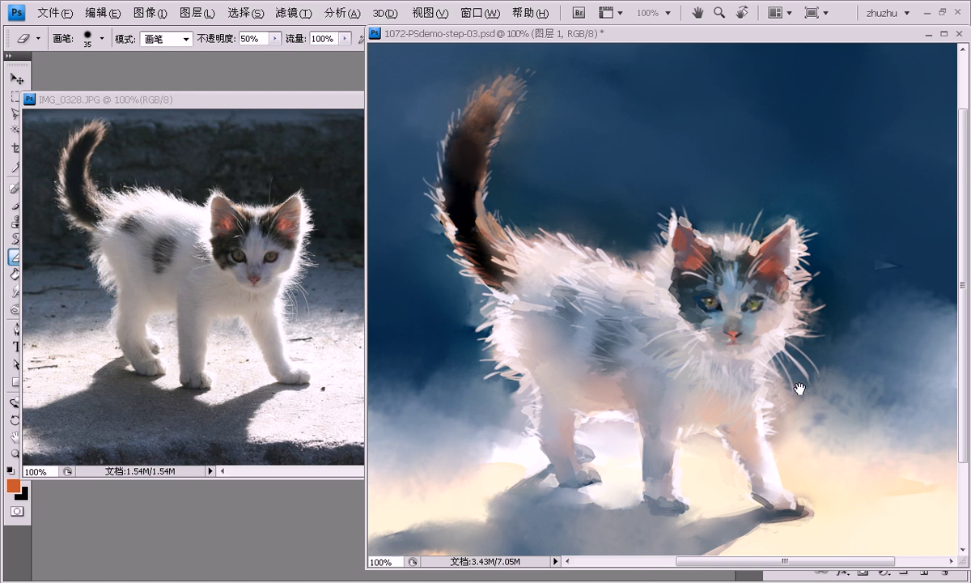
Step: Enlarge the eraser to 90 and zoom out to 50% to view the whole painting
{"action": "scroll", "coordinate": [791, 373], "scroll_direction": "down", "scroll_amount": 5}
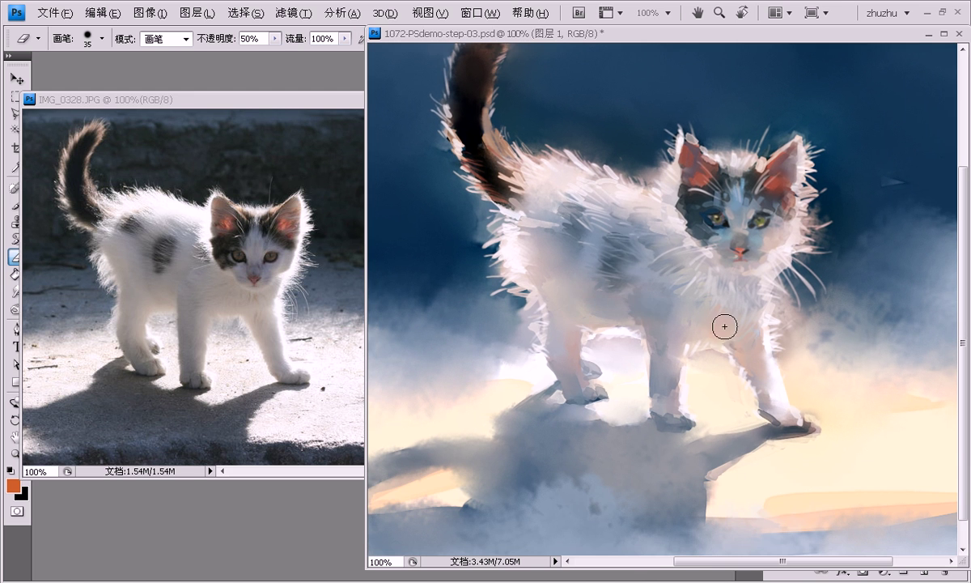
{"action": "scroll", "coordinate": [615, 275], "scroll_direction": "up", "scroll_amount": 3}
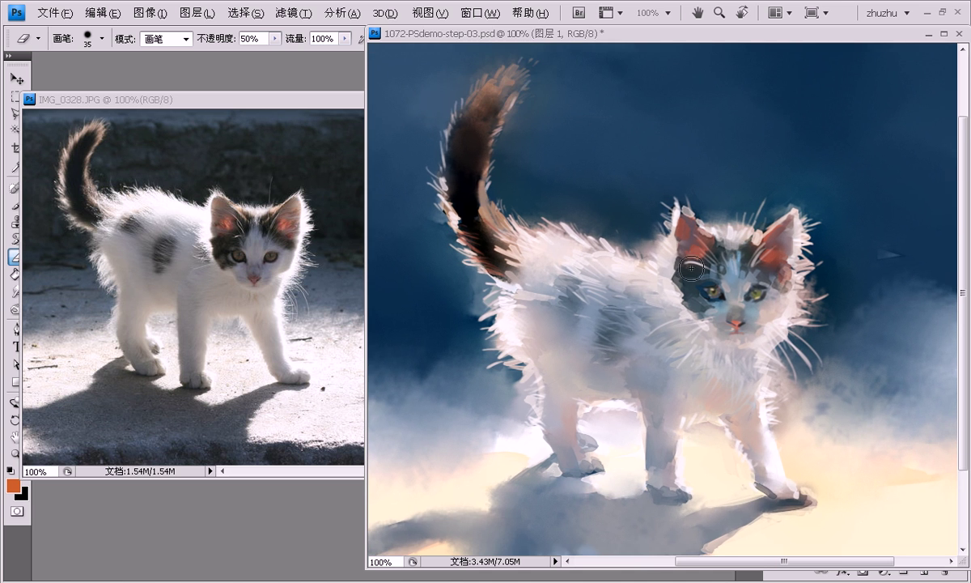
{"action": "scroll", "coordinate": [728, 227], "scroll_direction": "right", "scroll_amount": 2}
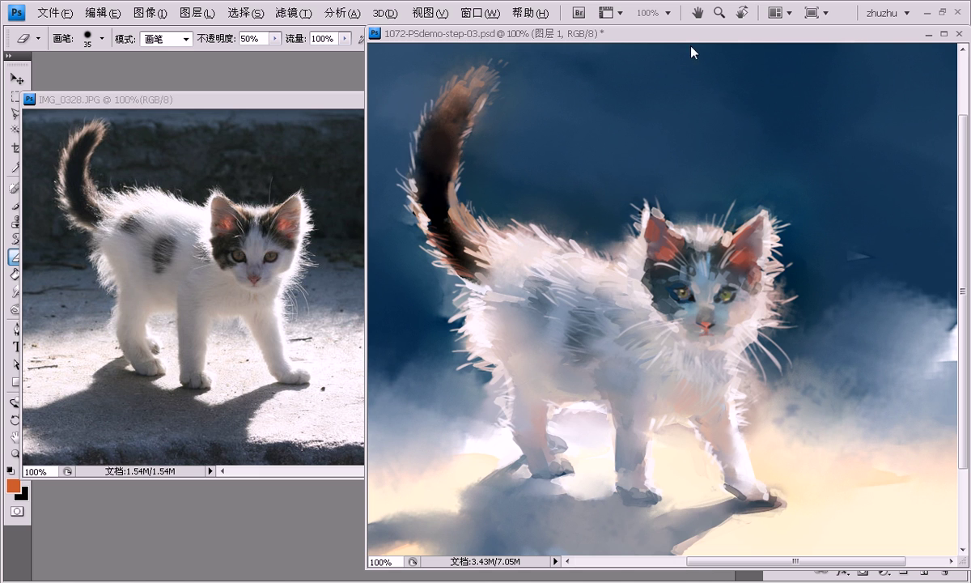
{"action": "left_click_drag", "start_coordinate": [758, 38], "coordinate": [736, 37]}
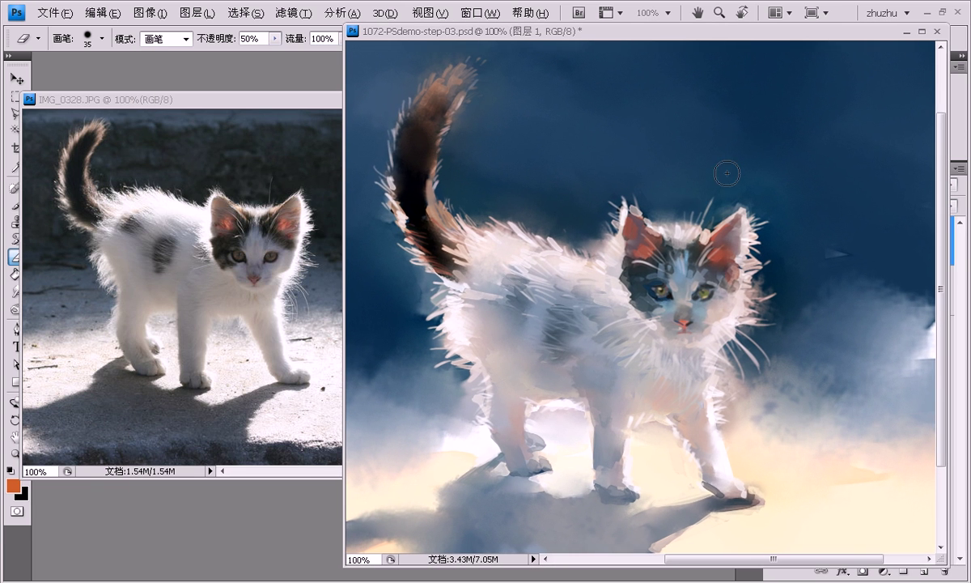
{"action": "key", "text": "bracketright"}
{"action": "key", "text": "bracketright"}
{"action": "key", "text": "bracketright"}
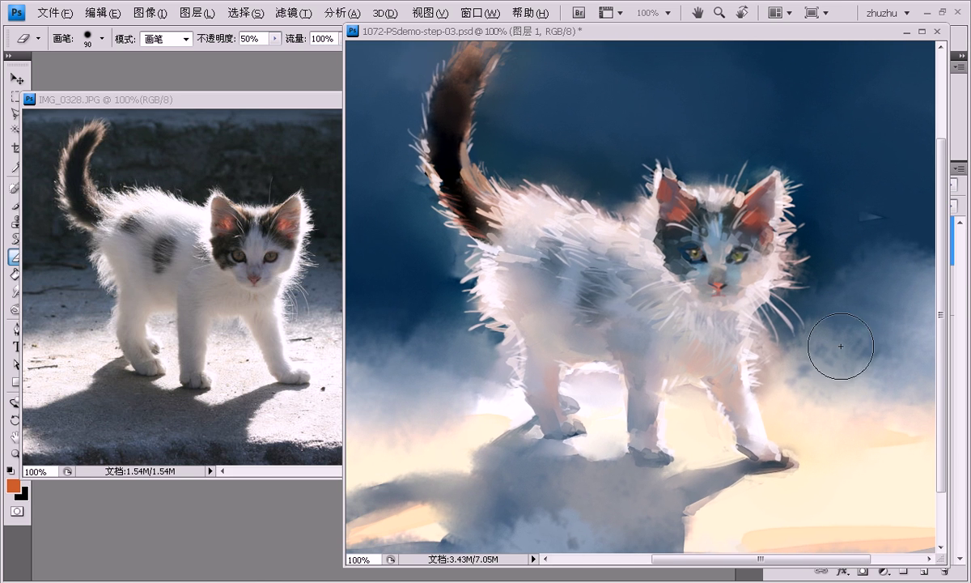
{"action": "key", "text": "ctrl+minus"}
{"action": "key", "text": "ctrl+minus"}
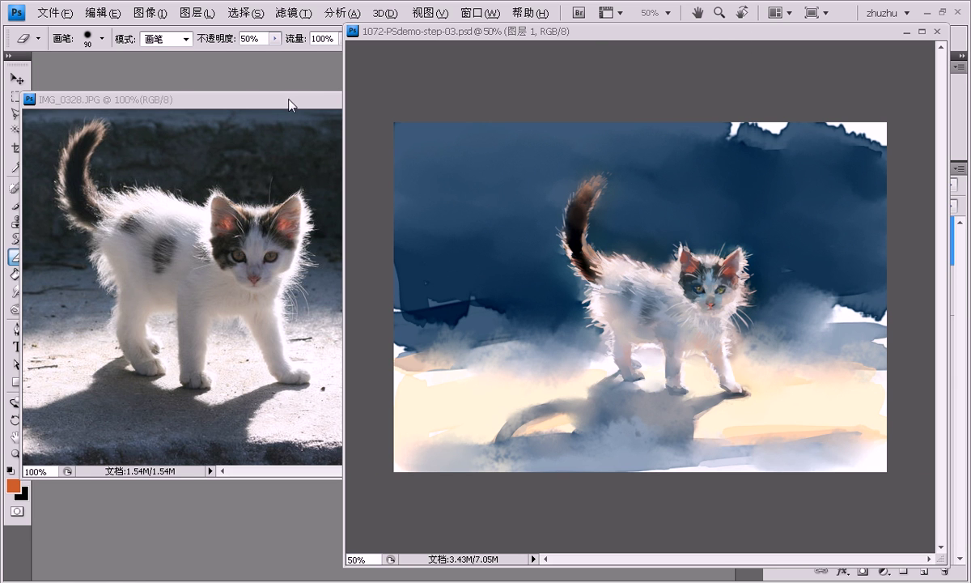
Step: Add a pattern fill layer using the 撒盐 salt texture pattern
{"action": "left_click_drag", "start_coordinate": [290, 102], "coordinate": [267, 57]}
{"action": "mouse_move", "coordinate": [558, 39]}
{"action": "left_mouse_down"}
{"action": "mouse_move", "coordinate": [479, 31]}
{"action": "mouse_move", "coordinate": [320, 46]}
{"action": "left_mouse_up"}
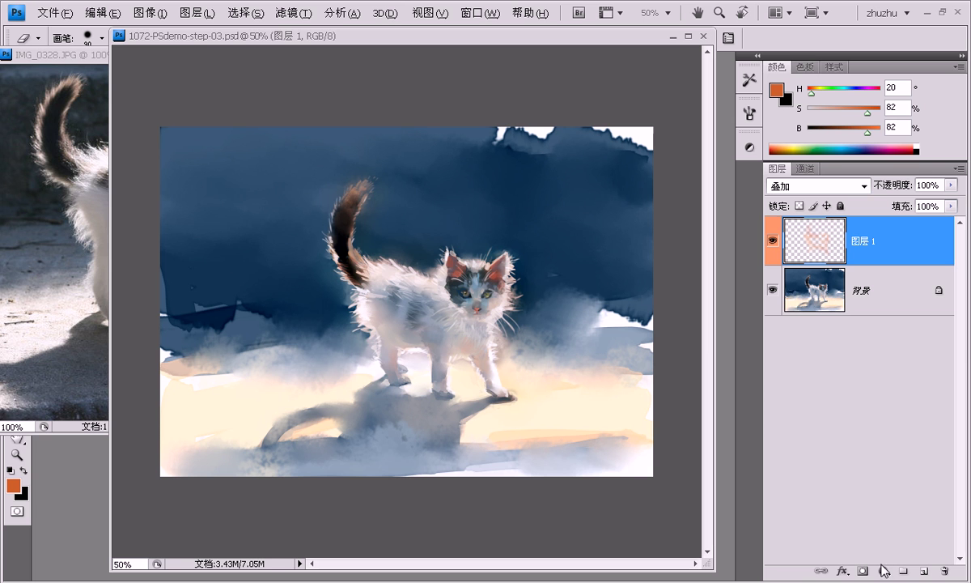
{"action": "left_click", "coordinate": [882, 571]}
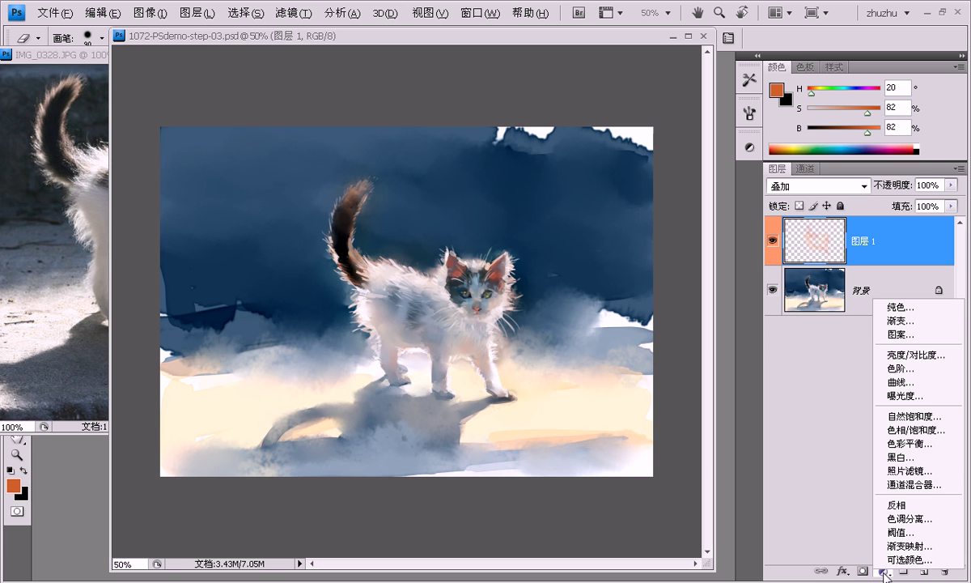
{"action": "left_click", "coordinate": [900, 334]}
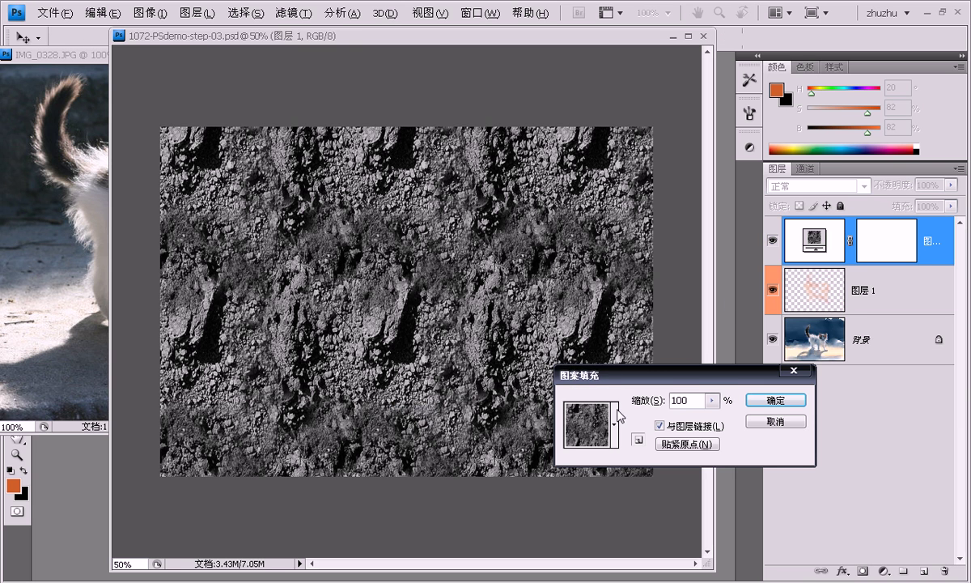
{"action": "left_click", "coordinate": [614, 422]}
{"action": "left_click", "coordinate": [513, 235]}
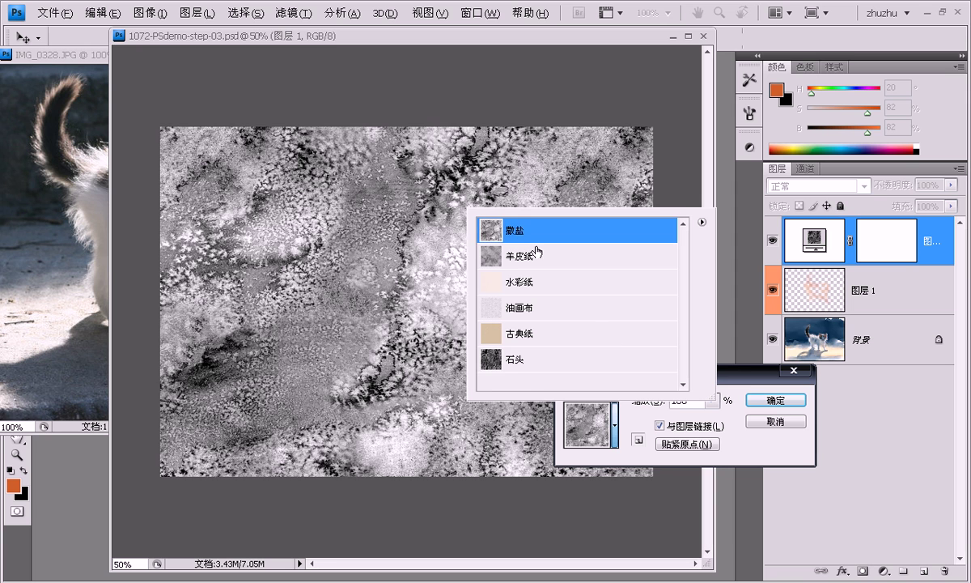
{"action": "left_click", "coordinate": [767, 399]}
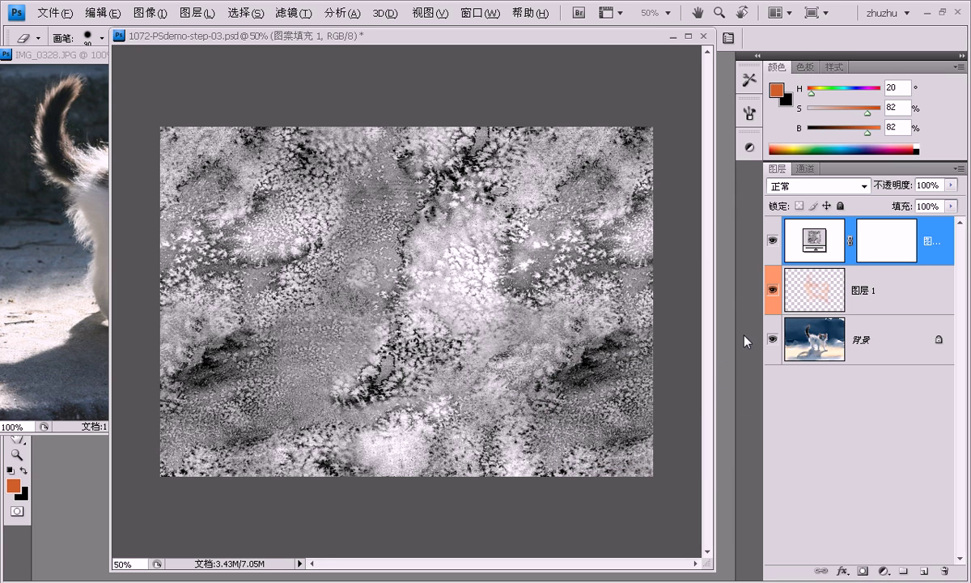
Step: Set the texture layer to Soft Light at 30% opacity and compare it on and off
{"action": "left_click", "coordinate": [844, 191]}
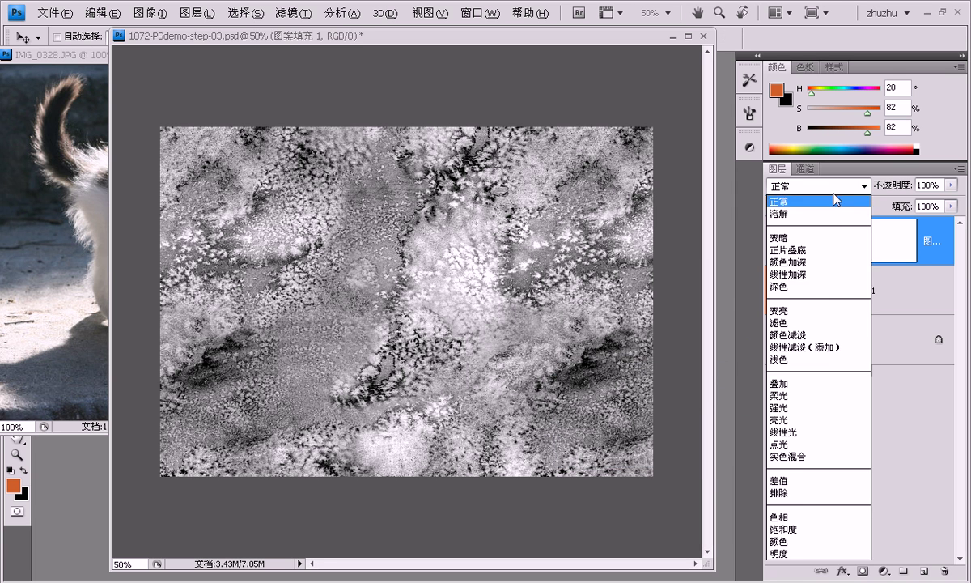
{"action": "left_click", "coordinate": [801, 380]}
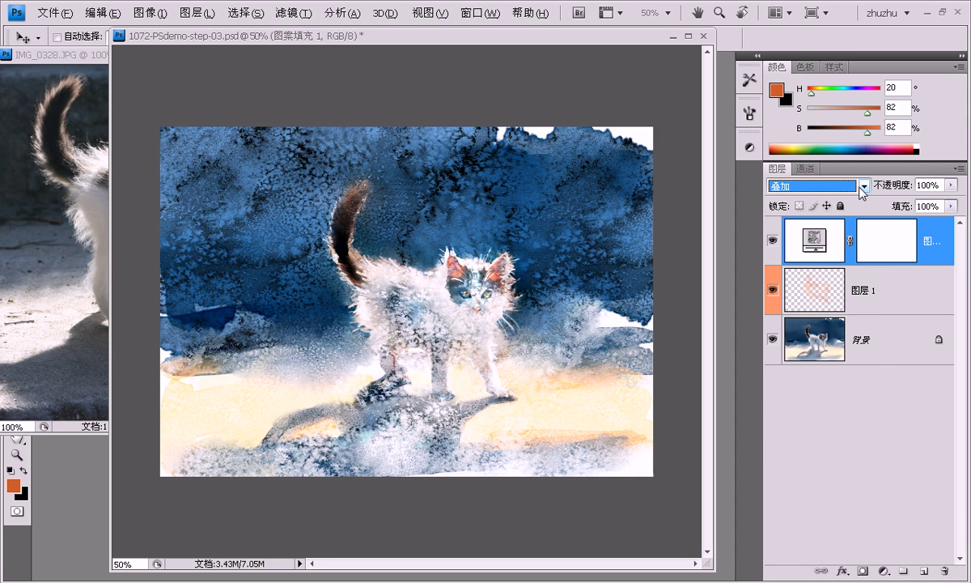
{"action": "left_click", "coordinate": [864, 191]}
{"action": "left_click", "coordinate": [815, 398]}
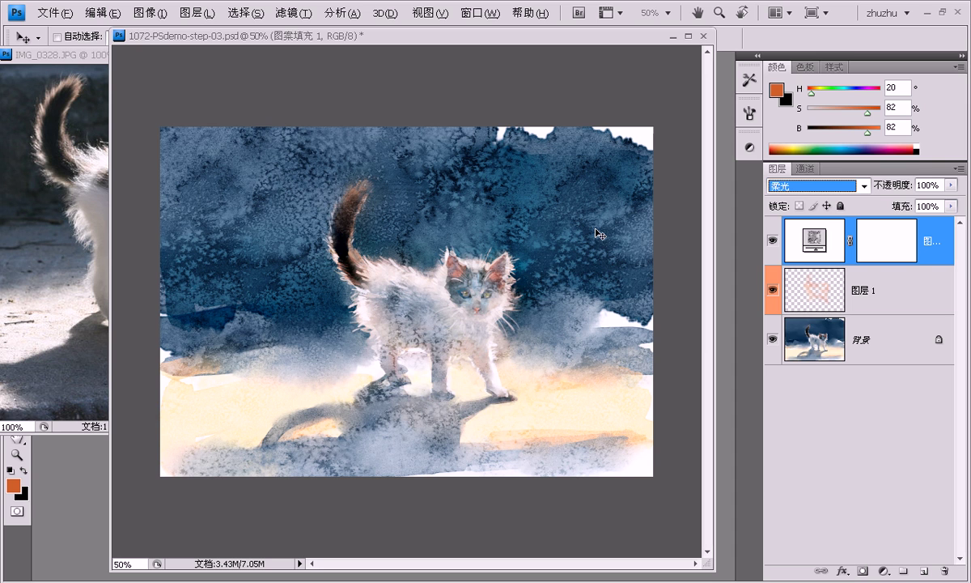
{"action": "left_click", "coordinate": [813, 328]}
{"action": "left_click", "coordinate": [882, 241]}
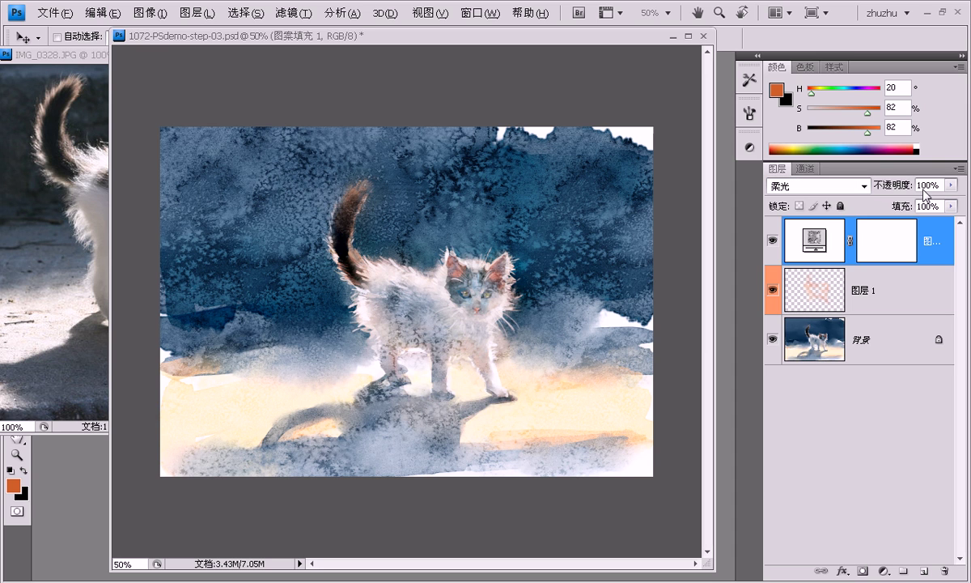
{"action": "key", "text": "5"}
{"action": "type", "text": "30"}
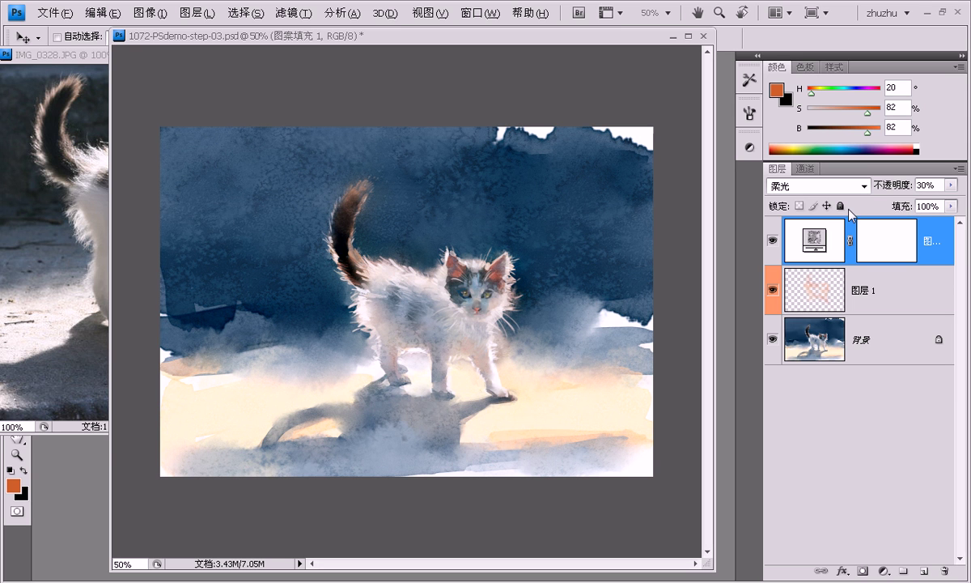
{"action": "left_click_drag", "start_coordinate": [570, 41], "coordinate": [596, 42]}
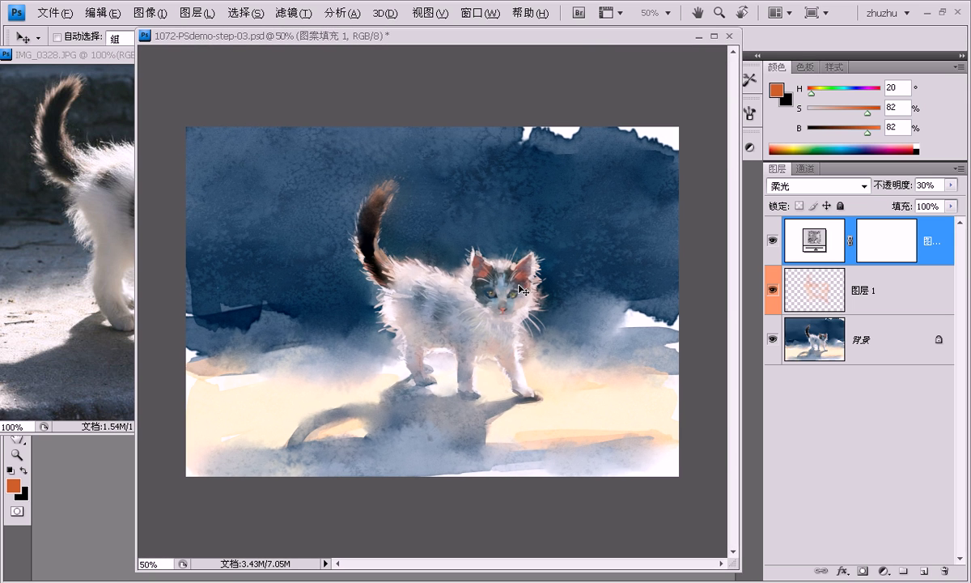
{"action": "left_click", "coordinate": [774, 258]}
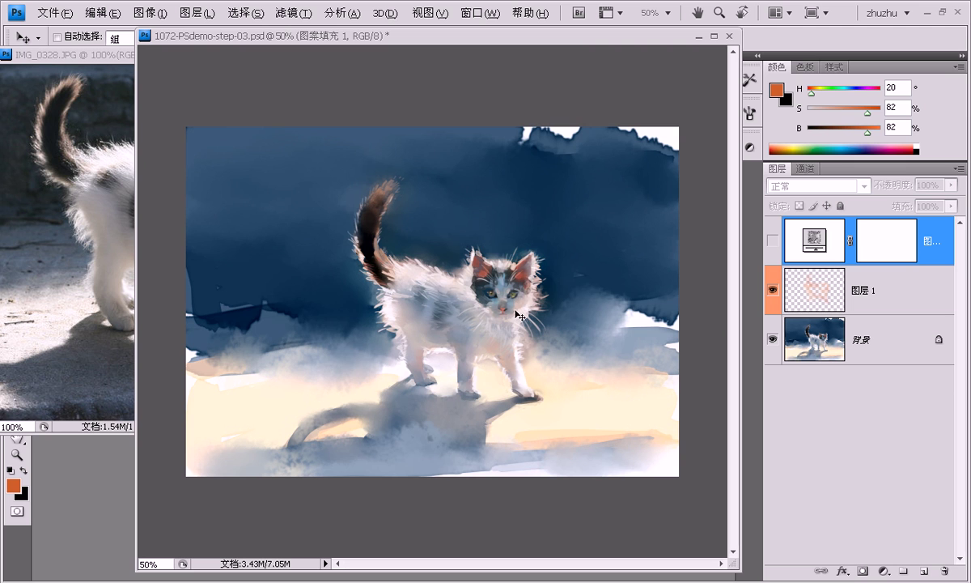
{"action": "left_click", "coordinate": [773, 242]}
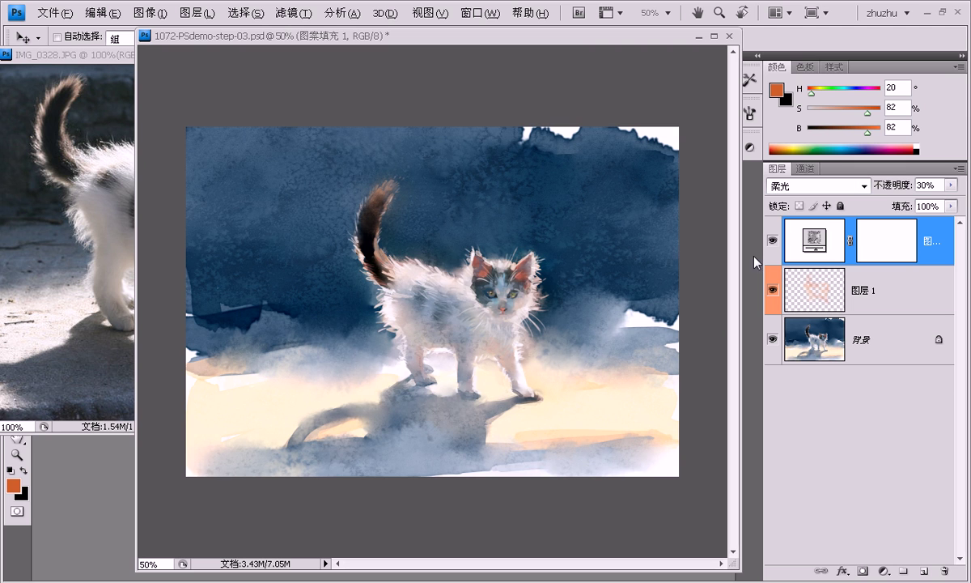
Step: Target the pattern fill layer's mask and dock the painting at actual size, centred on the kitten
{"action": "left_click", "coordinate": [881, 252]}
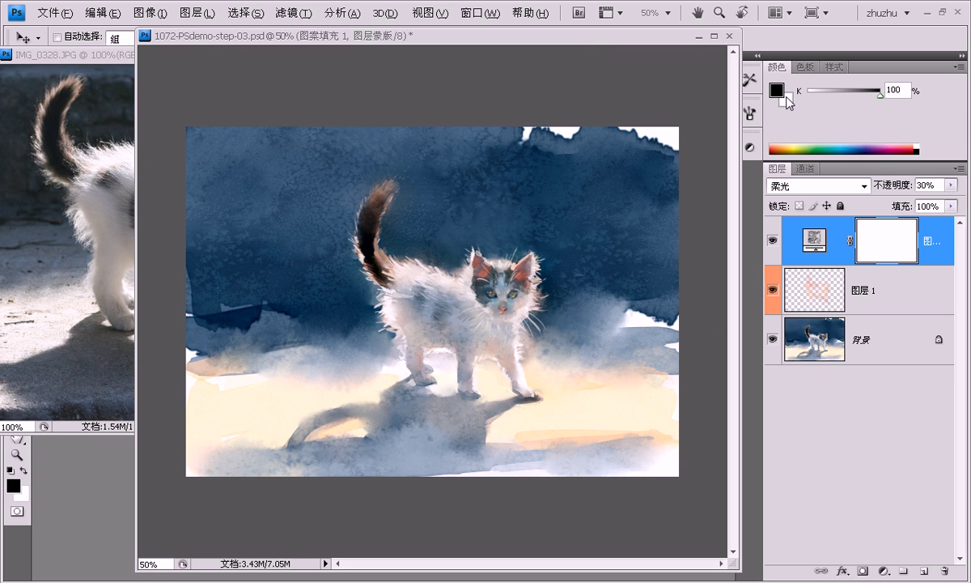
{"action": "key", "text": "b"}
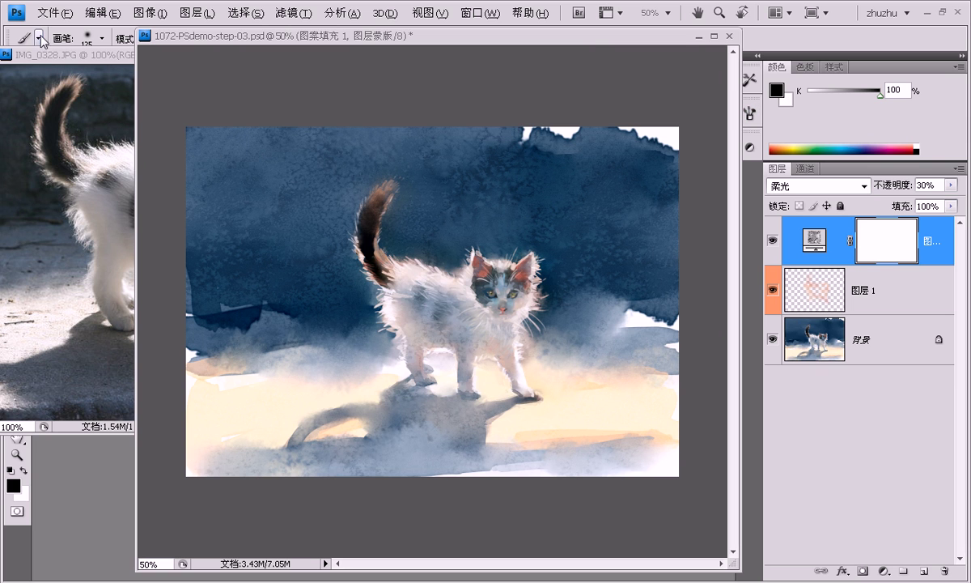
{"action": "left_click", "coordinate": [38, 38]}
{"action": "left_click", "coordinate": [313, 56]}
{"action": "key", "text": "v"}
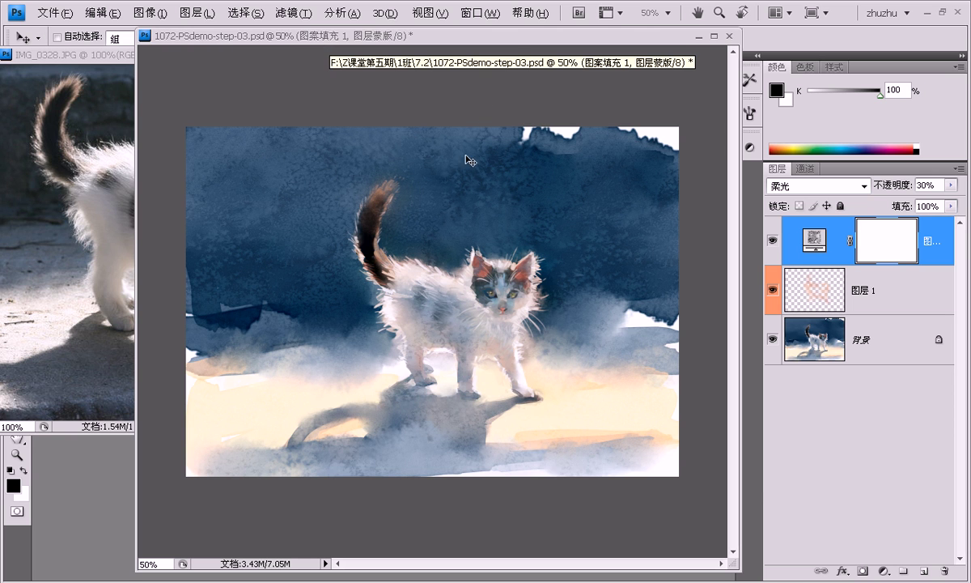
{"action": "left_click_drag", "start_coordinate": [481, 35], "coordinate": [470, 47]}
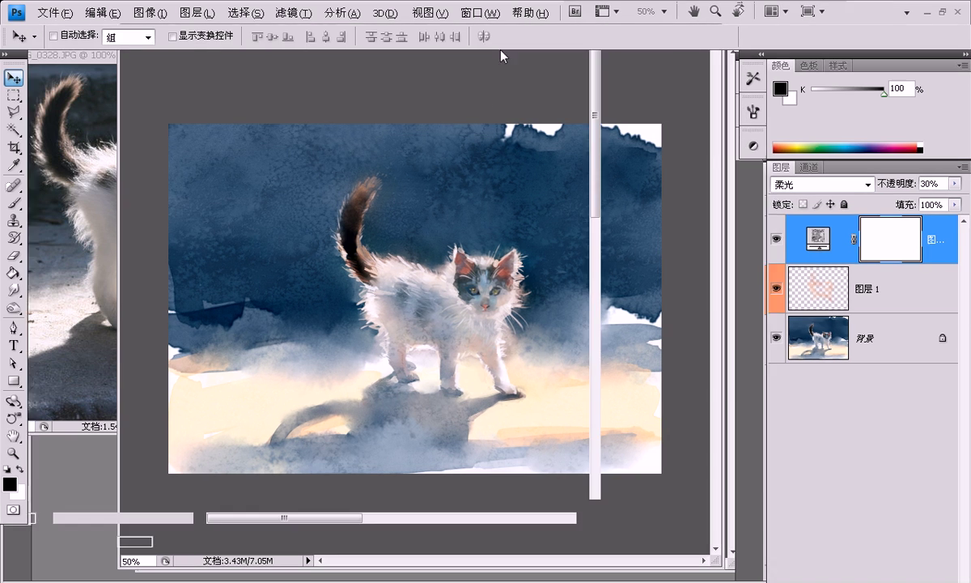
{"action": "key", "text": "ctrl+alt+0"}
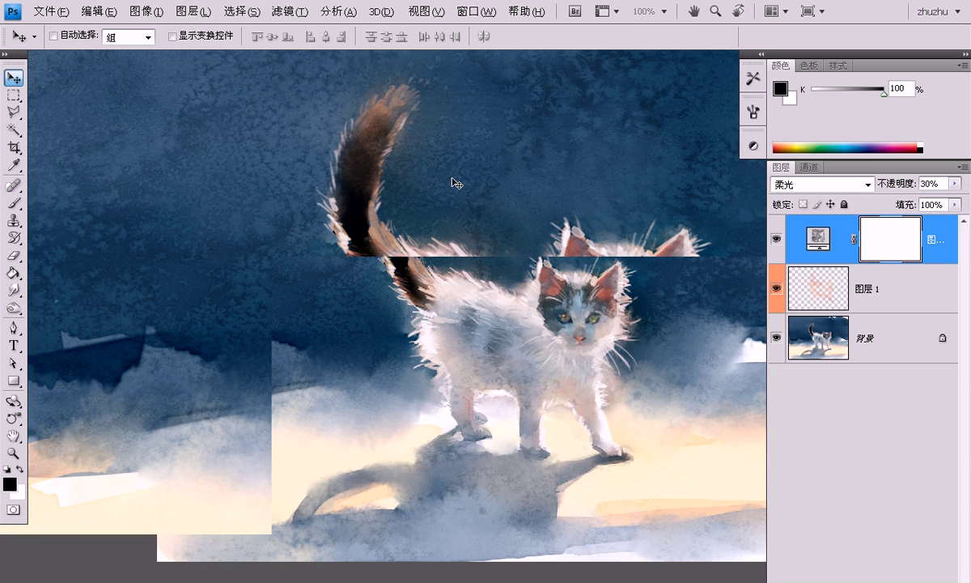
{"action": "scroll", "coordinate": [456, 183], "scroll_direction": "down", "scroll_amount": 2}
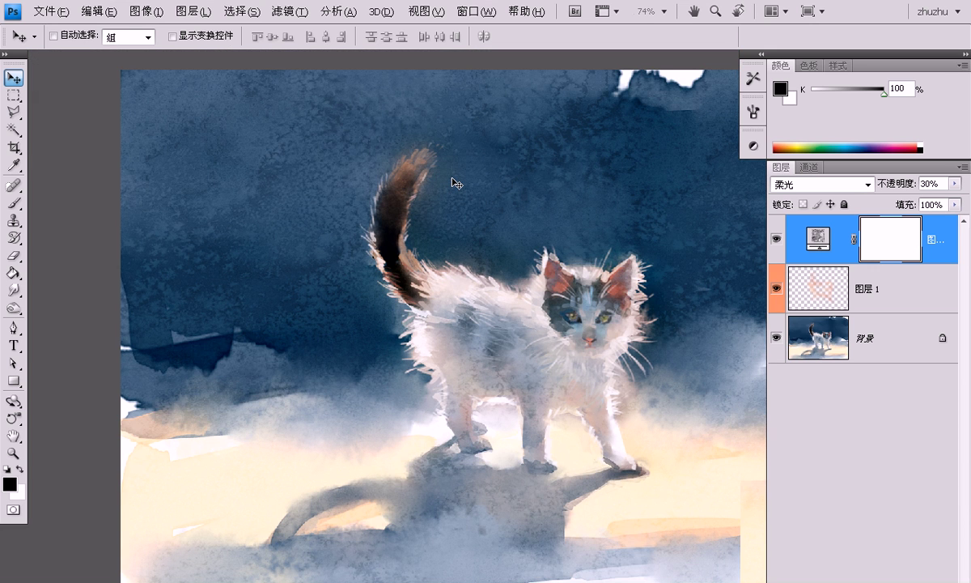
{"action": "left_click_drag", "start_coordinate": [546, 264], "coordinate": [479, 251]}
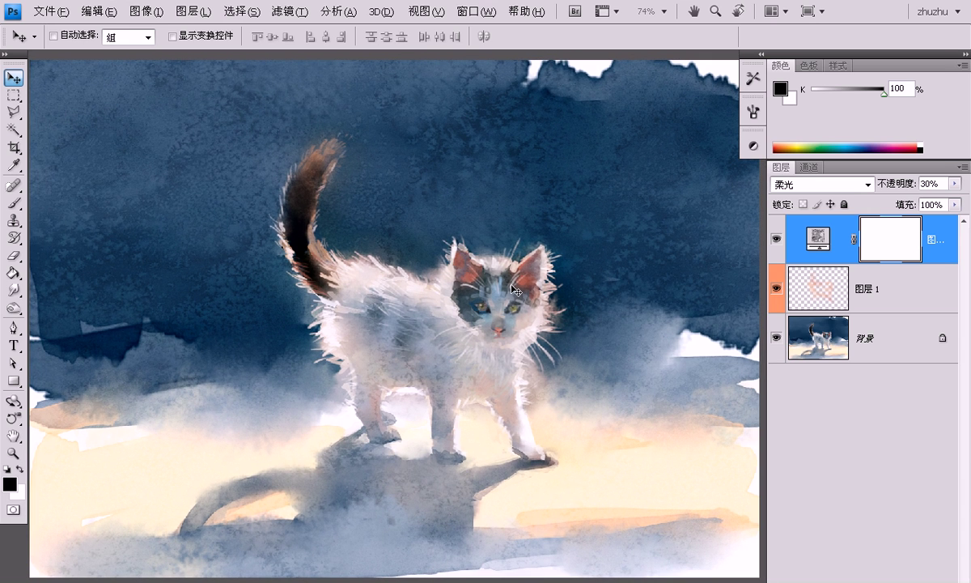
Step: Paint black on the mask over the kitten's ears, tail, face, chest, legs and back
{"action": "key", "text": "b"}
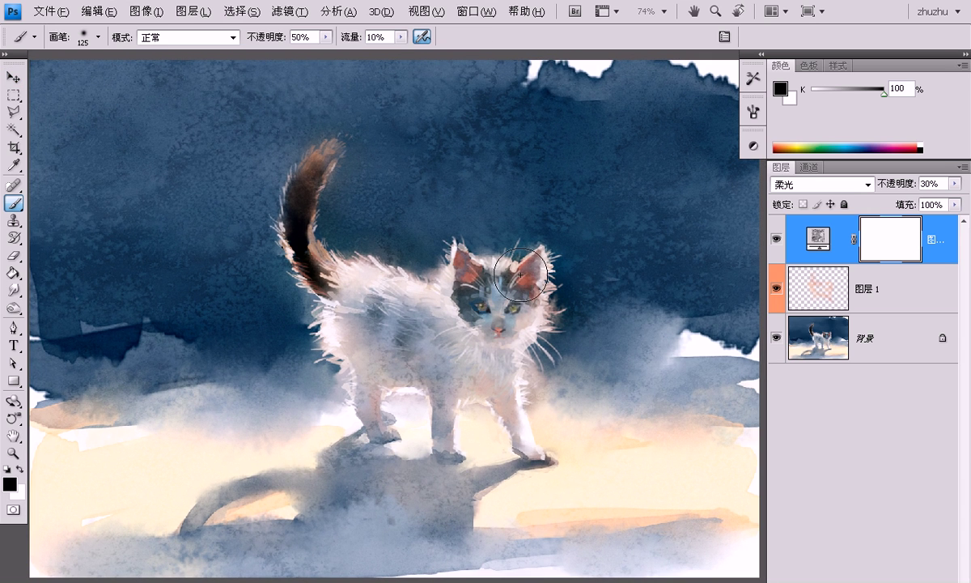
{"action": "mouse_move", "coordinate": [526, 269]}
{"action": "left_mouse_down"}
{"action": "mouse_move", "coordinate": [485, 273]}
{"action": "mouse_move", "coordinate": [503, 299]}
{"action": "mouse_move", "coordinate": [353, 270]}
{"action": "left_mouse_up"}
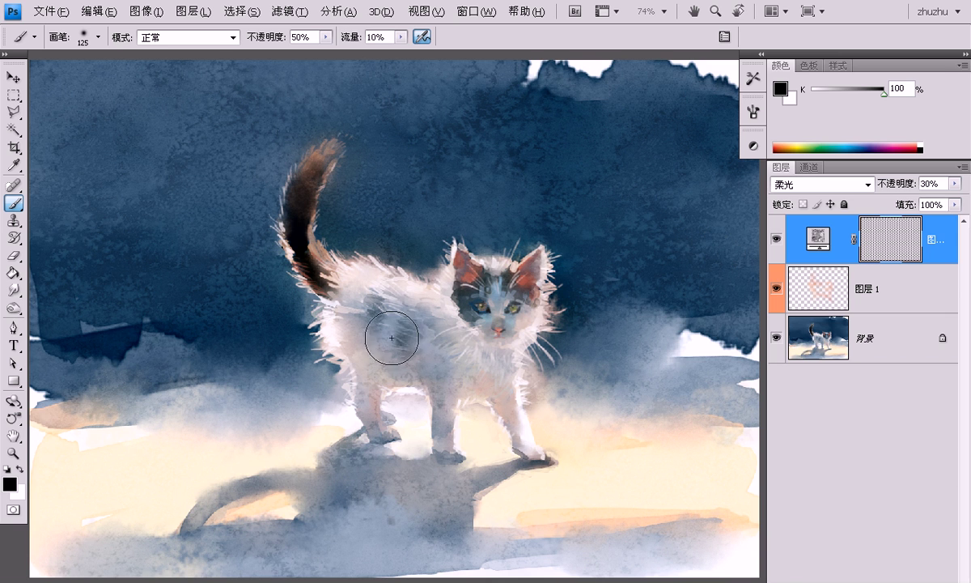
{"action": "left_click_drag", "start_coordinate": [354, 269], "coordinate": [300, 228]}
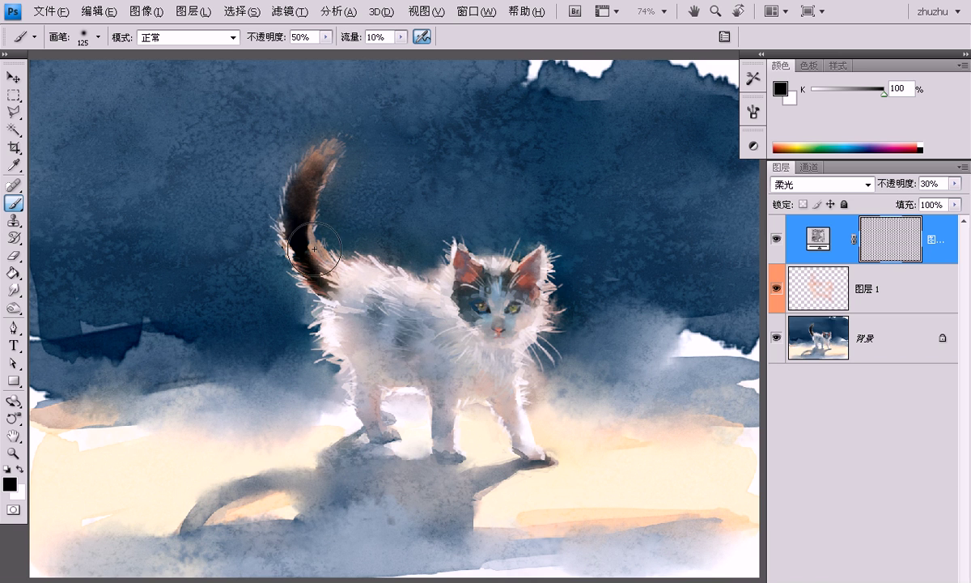
{"action": "mouse_move", "coordinate": [458, 373]}
{"action": "left_mouse_down"}
{"action": "mouse_move", "coordinate": [378, 364]}
{"action": "mouse_move", "coordinate": [365, 432]}
{"action": "mouse_move", "coordinate": [396, 416]}
{"action": "left_mouse_up"}
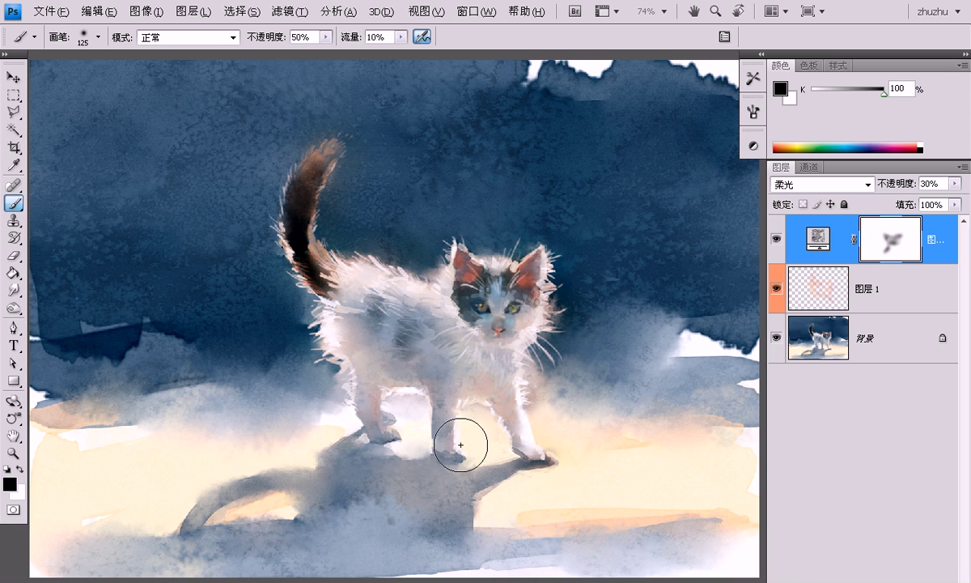
{"action": "mouse_move", "coordinate": [444, 443]}
{"action": "left_mouse_down"}
{"action": "mouse_move", "coordinate": [525, 301]}
{"action": "mouse_move", "coordinate": [551, 305]}
{"action": "left_mouse_up"}
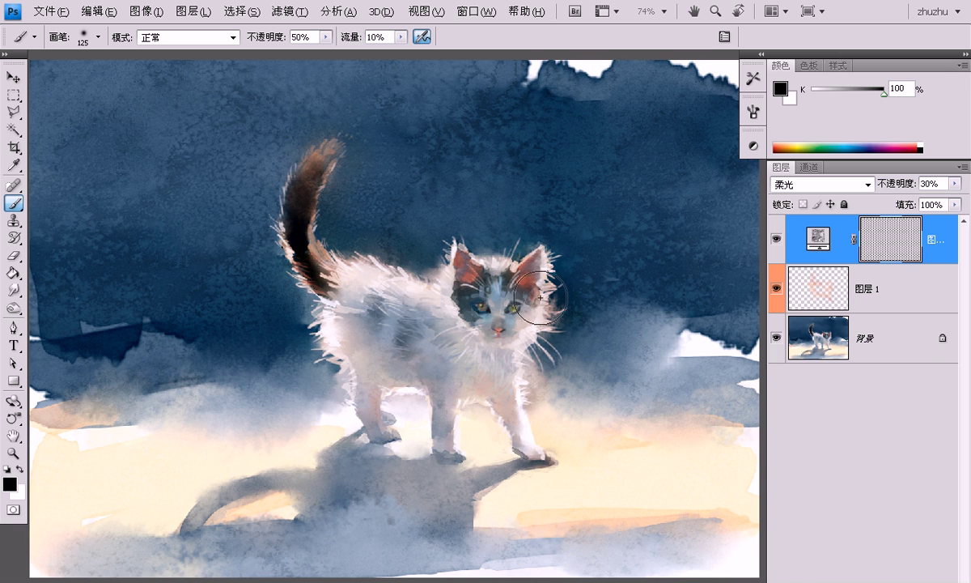
{"action": "left_click_drag", "start_coordinate": [510, 268], "coordinate": [459, 274]}
{"action": "left_click_drag", "start_coordinate": [466, 333], "coordinate": [383, 363]}
{"action": "left_click_drag", "start_coordinate": [383, 363], "coordinate": [387, 298]}
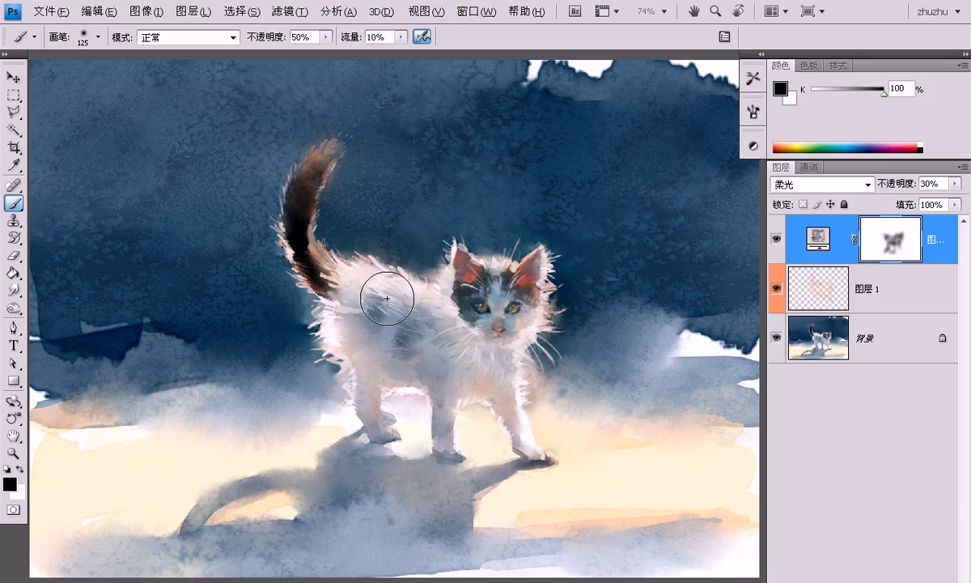
Step: Preview the masked painting in full-screen mode, then return to the normal view
{"action": "key", "text": "Tab"}
{"action": "key", "text": "f"}
{"action": "key", "text": "f"}
{"action": "left_click_drag", "start_coordinate": [718, 348], "coordinate": [691, 346]}
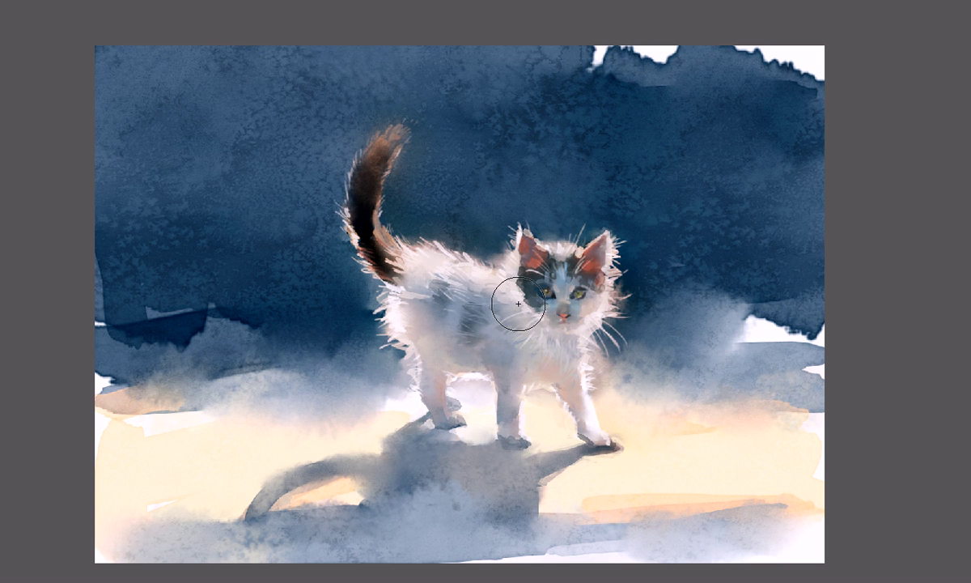
{"action": "scroll", "coordinate": [515, 303], "scroll_direction": "up", "scroll_amount": 2}
{"action": "scroll", "coordinate": [518, 303], "scroll_direction": "down", "scroll_amount": 2}
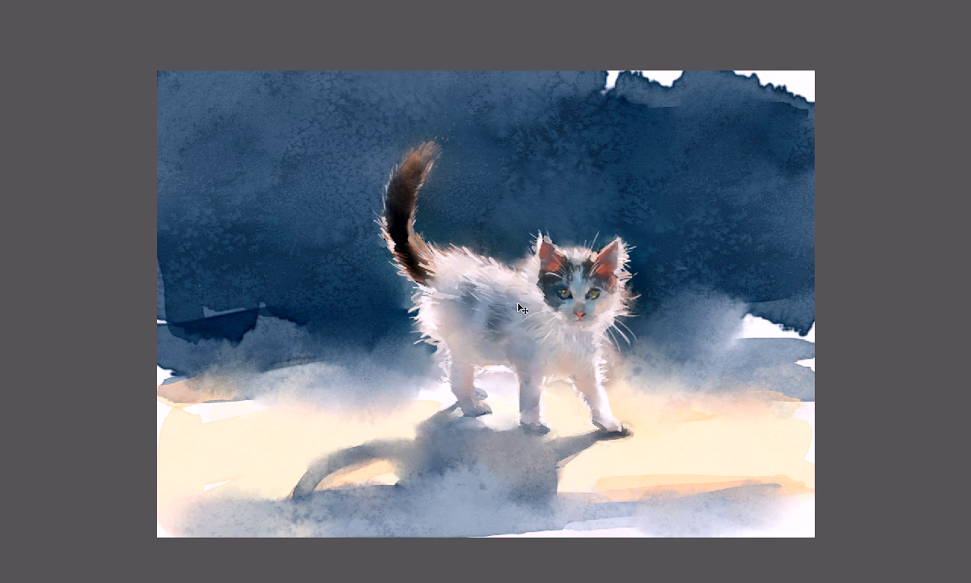
{"action": "key", "text": "f"}
{"action": "left_click_drag", "start_coordinate": [518, 303], "coordinate": [460, 302]}
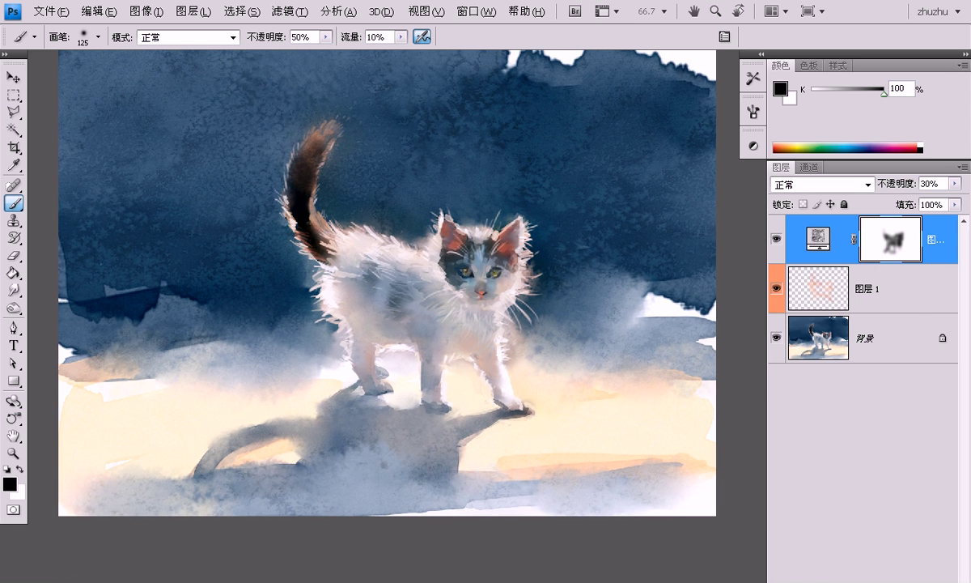
Step: Create a new layer with an embossed impasto style and choose the sponge texture brush
{"action": "key", "text": "ctrl+shift+alt+n"}
{"action": "left_click", "coordinate": [839, 65]}
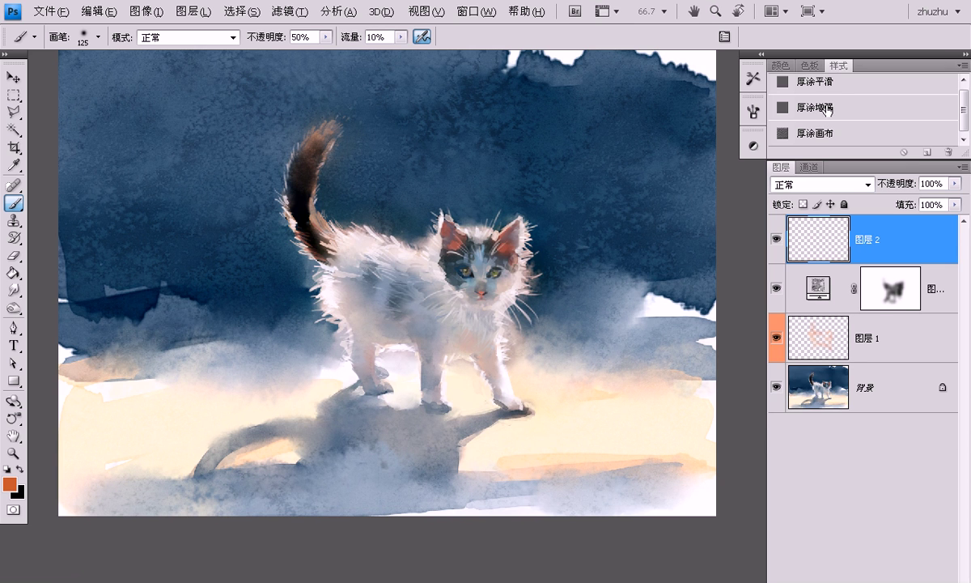
{"action": "left_click", "coordinate": [824, 108]}
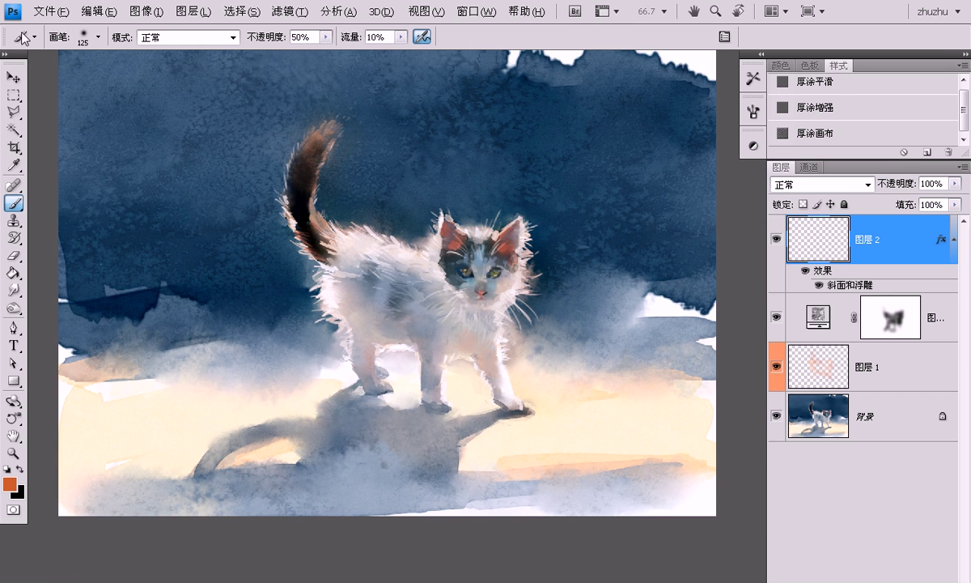
{"action": "left_click", "coordinate": [36, 37]}
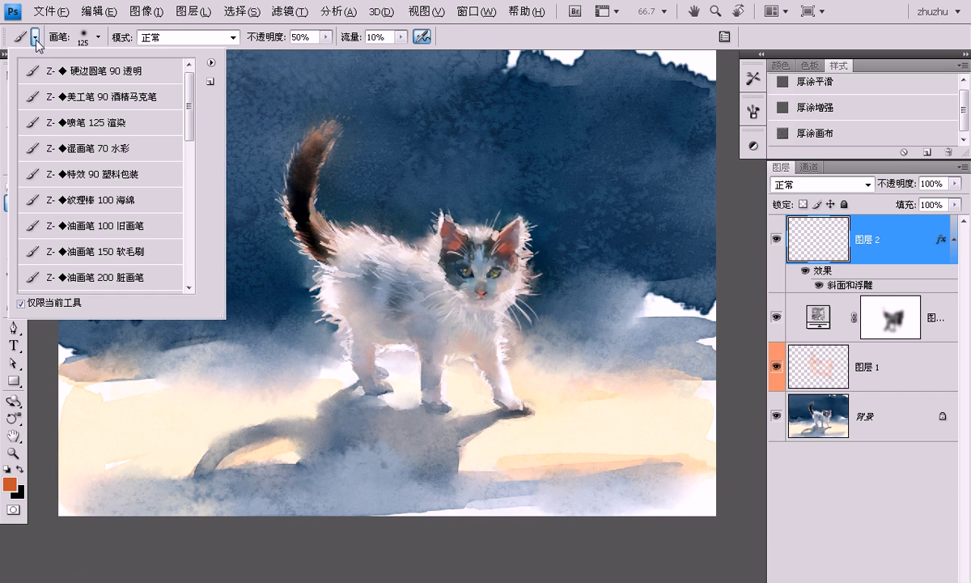
{"action": "left_click", "coordinate": [121, 194]}
{"action": "left_click", "coordinate": [476, 37]}
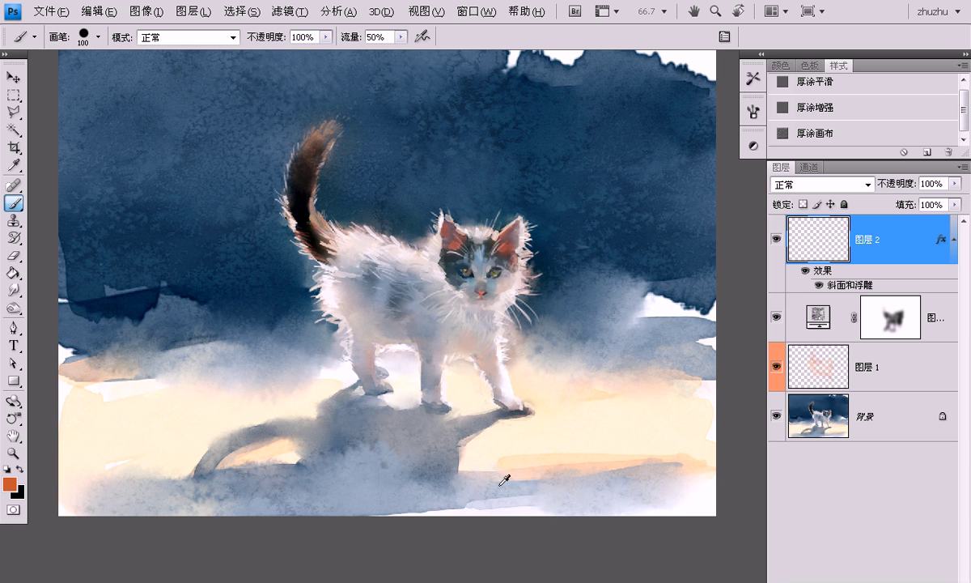
Step: Sample cream from the floor and paint sponge strokes around the shadow, switching to a smoother impasto style
{"action": "left_click", "coordinate": [503, 442], "text": "alt"}
{"action": "left_click_drag", "start_coordinate": [469, 462], "coordinate": [657, 462]}
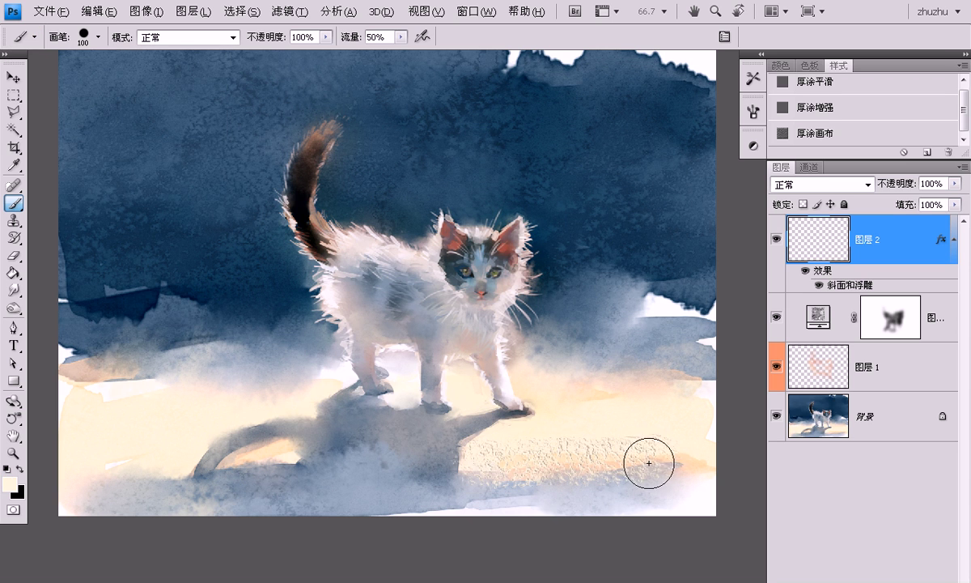
{"action": "left_click_drag", "start_coordinate": [234, 461], "coordinate": [301, 454]}
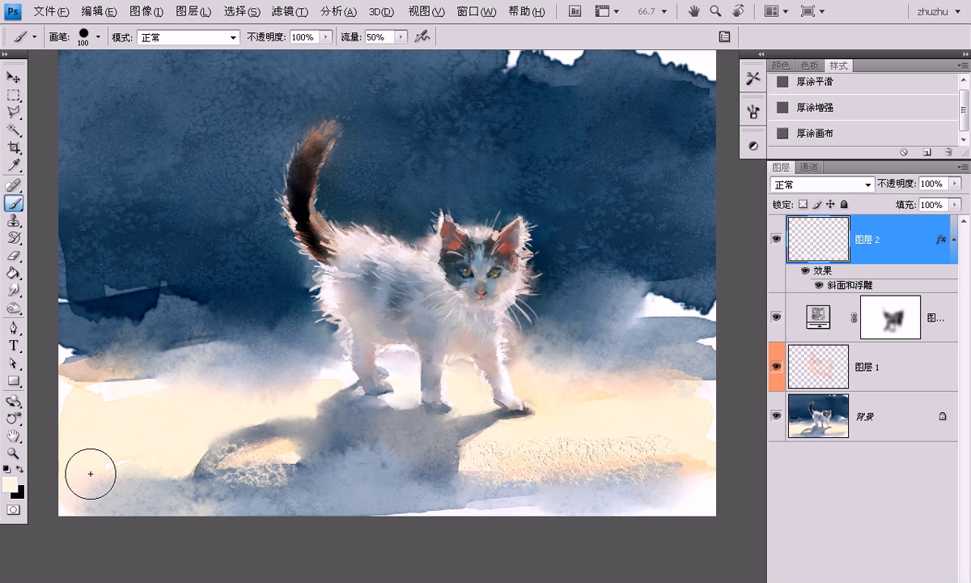
{"action": "left_click_drag", "start_coordinate": [524, 444], "coordinate": [690, 436]}
{"action": "left_click", "coordinate": [833, 85]}
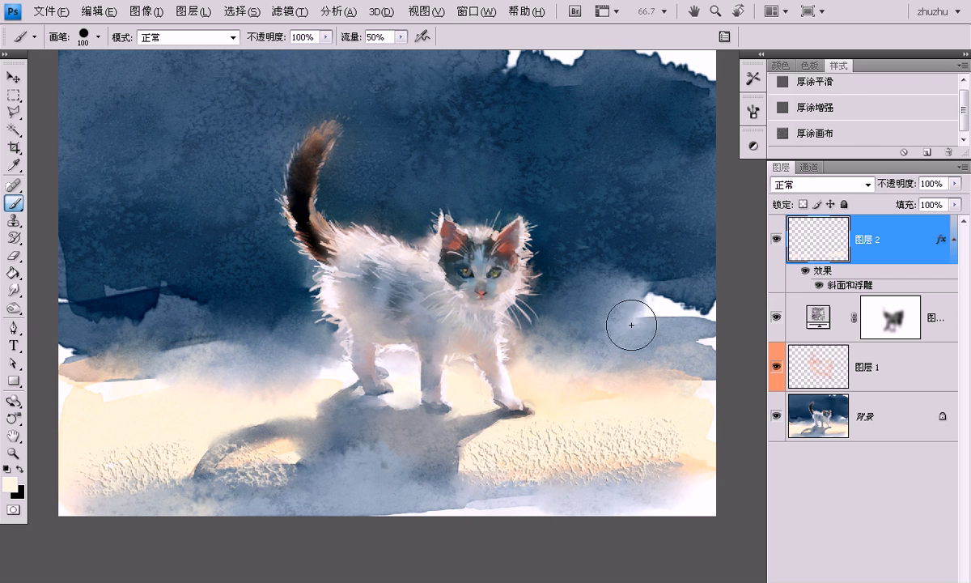
{"action": "left_click_drag", "start_coordinate": [568, 433], "coordinate": [694, 444]}
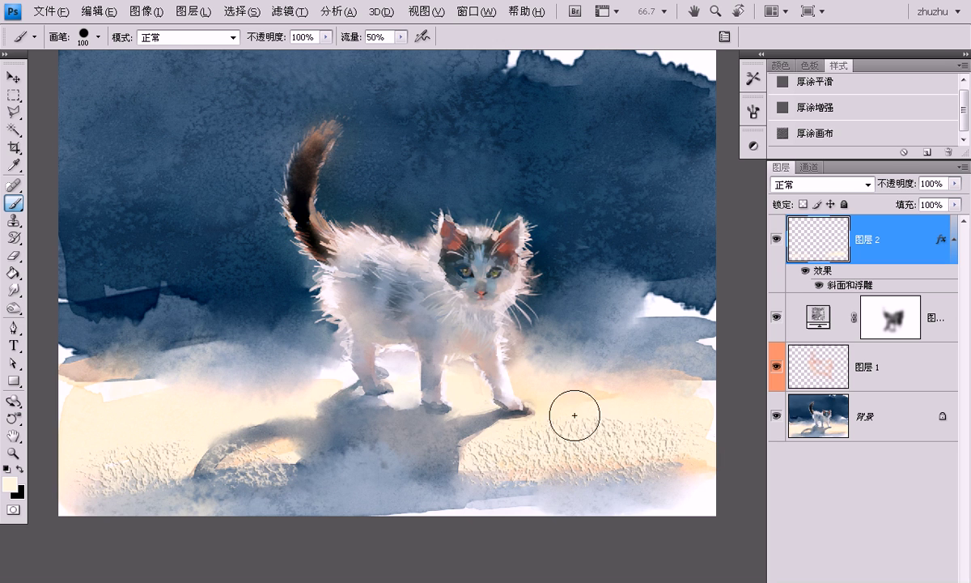
{"action": "left_click_drag", "start_coordinate": [587, 417], "coordinate": [677, 433]}
{"action": "mouse_move", "coordinate": [98, 488]}
{"action": "left_mouse_down"}
{"action": "mouse_move", "coordinate": [163, 473]}
{"action": "mouse_move", "coordinate": [338, 482]}
{"action": "left_mouse_up"}
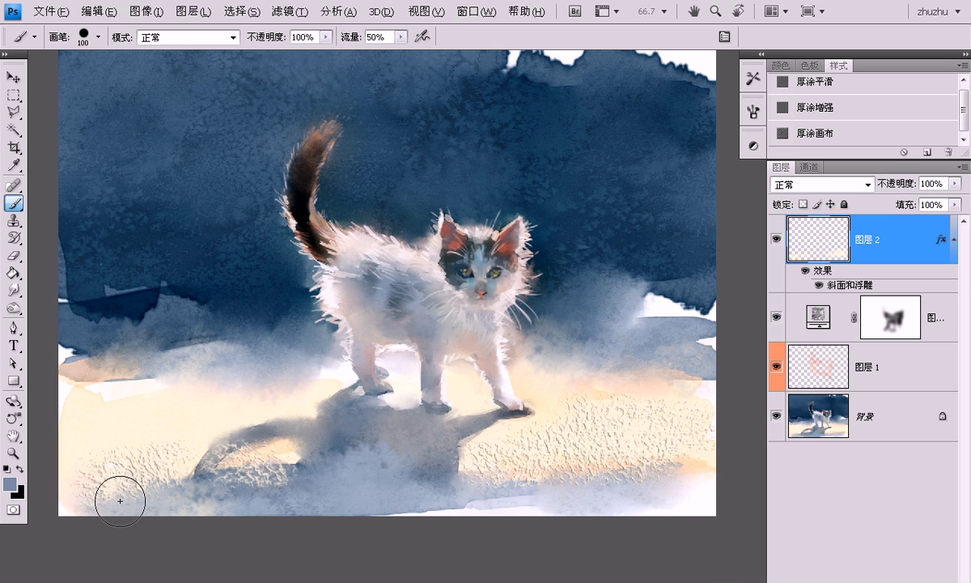
{"action": "left_click_drag", "start_coordinate": [119, 498], "coordinate": [271, 499]}
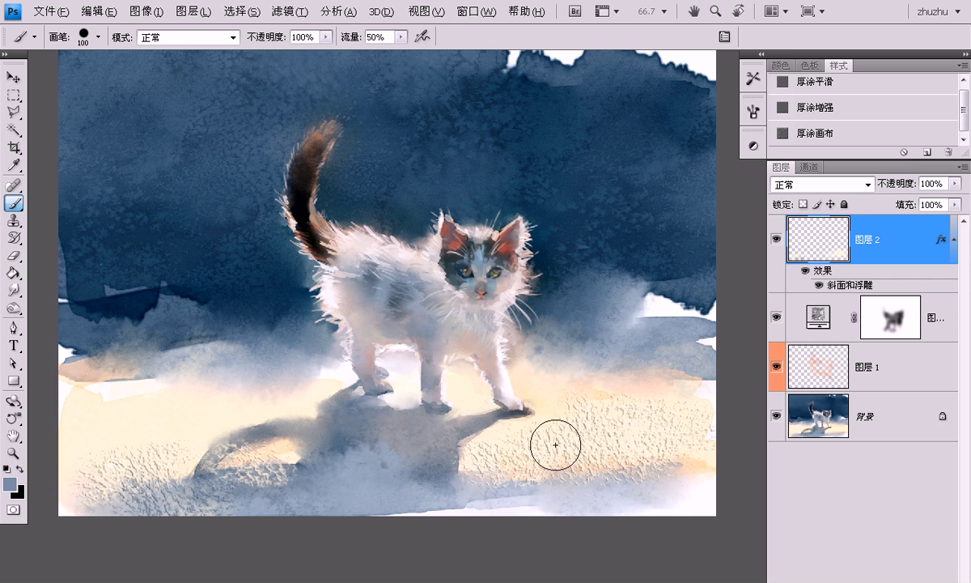
Step: Erase the sponge texture over the bottom-left floor and shadow, dropping eraser opacity to 20%
{"action": "key", "text": "e"}
{"action": "left_click_drag", "start_coordinate": [110, 467], "coordinate": [224, 494]}
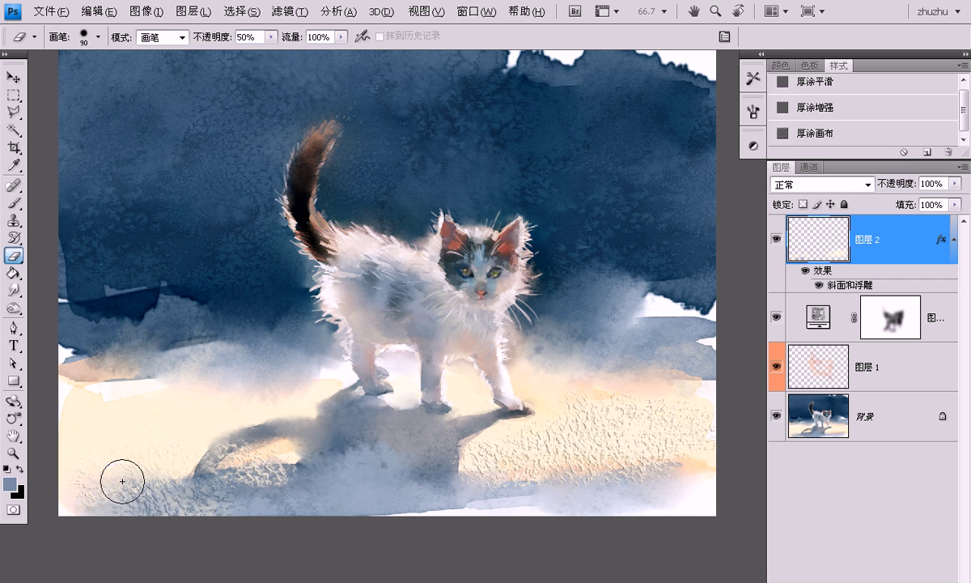
{"action": "left_click_drag", "start_coordinate": [243, 458], "coordinate": [278, 470]}
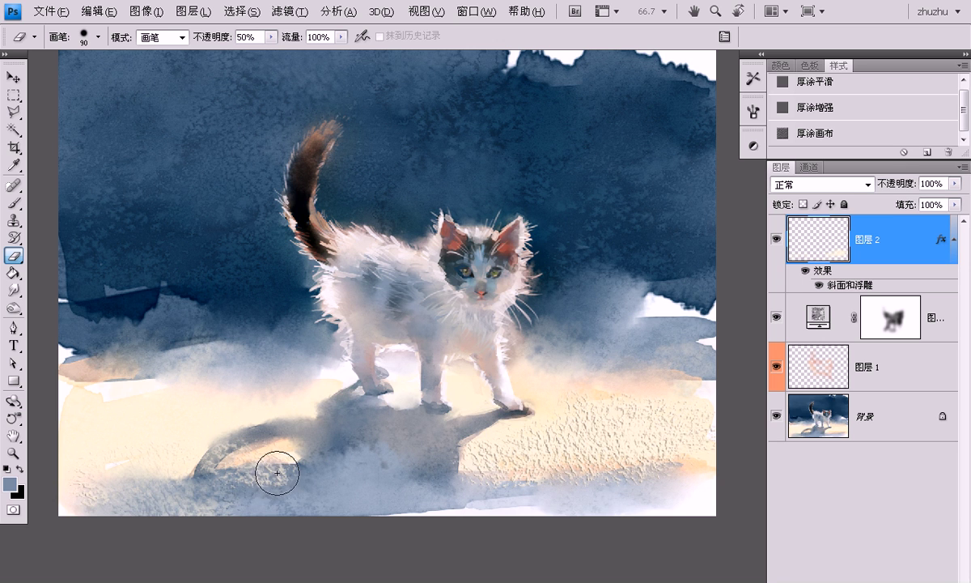
{"action": "key", "text": "2"}
{"action": "mouse_move", "coordinate": [258, 483]}
{"action": "left_mouse_down"}
{"action": "mouse_move", "coordinate": [249, 479]}
{"action": "mouse_move", "coordinate": [314, 462]}
{"action": "mouse_move", "coordinate": [271, 441]}
{"action": "mouse_move", "coordinate": [183, 481]}
{"action": "mouse_move", "coordinate": [252, 495]}
{"action": "mouse_move", "coordinate": [71, 499]}
{"action": "mouse_move", "coordinate": [396, 450]}
{"action": "left_mouse_up"}
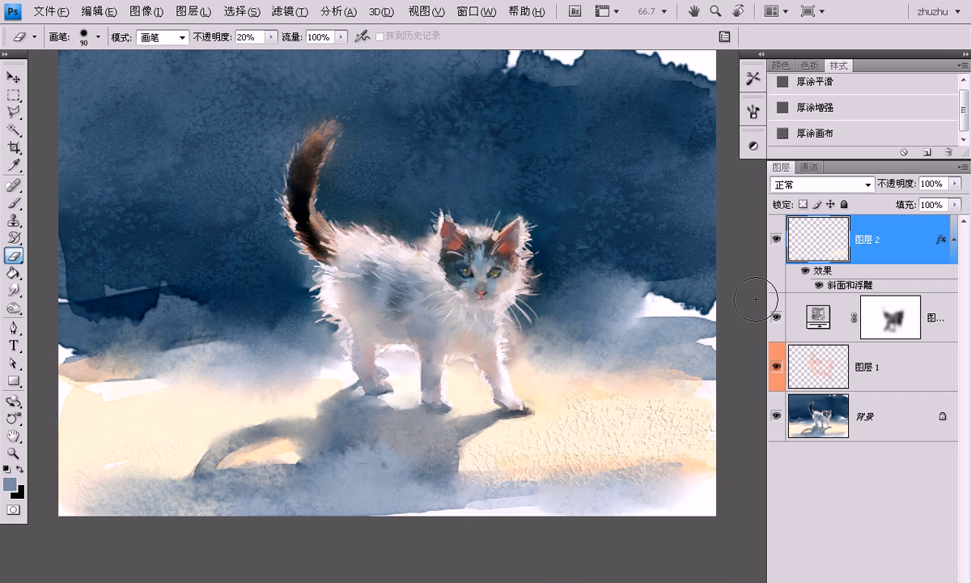
Step: Clear all remaining texture from 图层 2 by selecting all, deleting and deselecting
{"action": "key", "text": "ctrl+a"}
{"action": "key", "text": "Delete"}
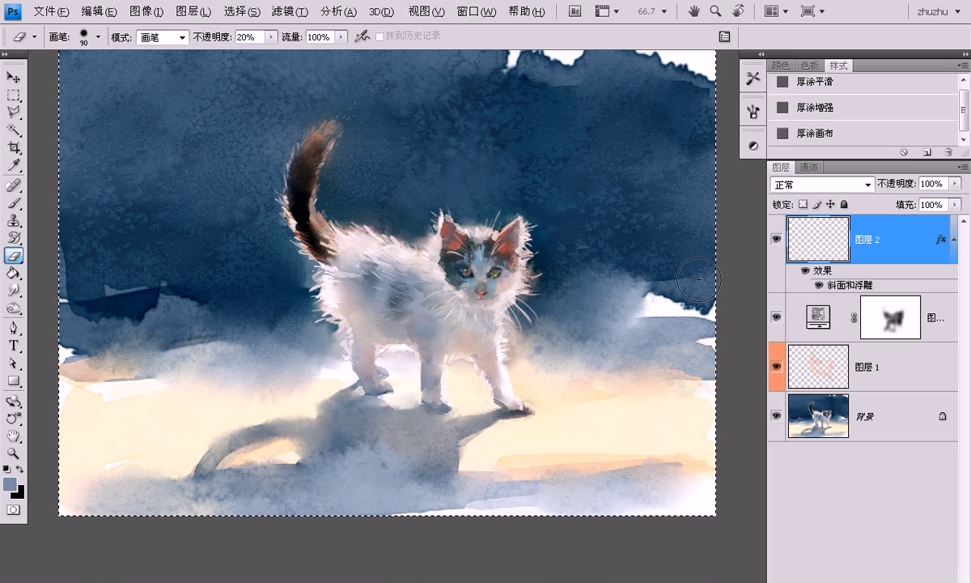
{"action": "key", "text": "ctrl+d"}
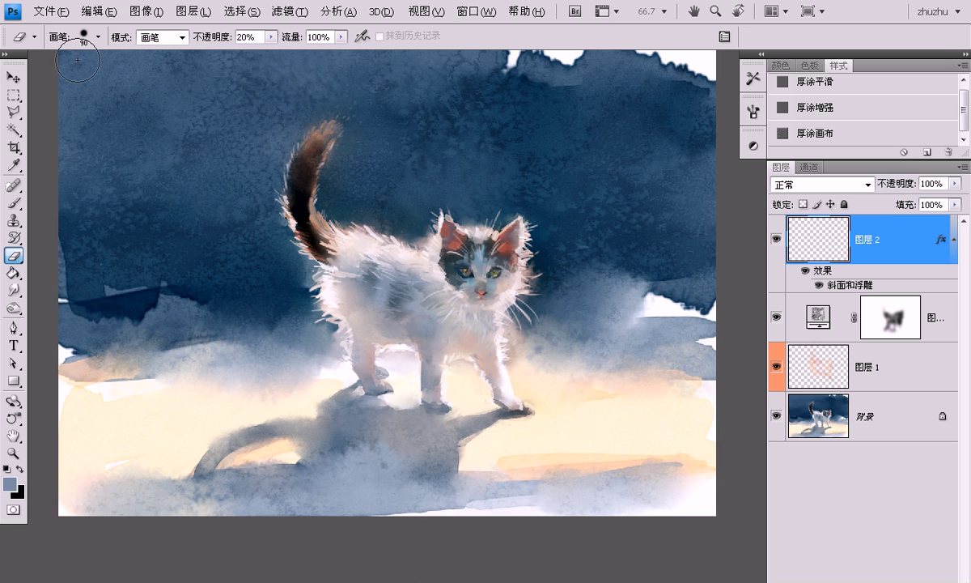
{"action": "key", "text": "b"}
{"action": "left_click", "coordinate": [36, 37]}
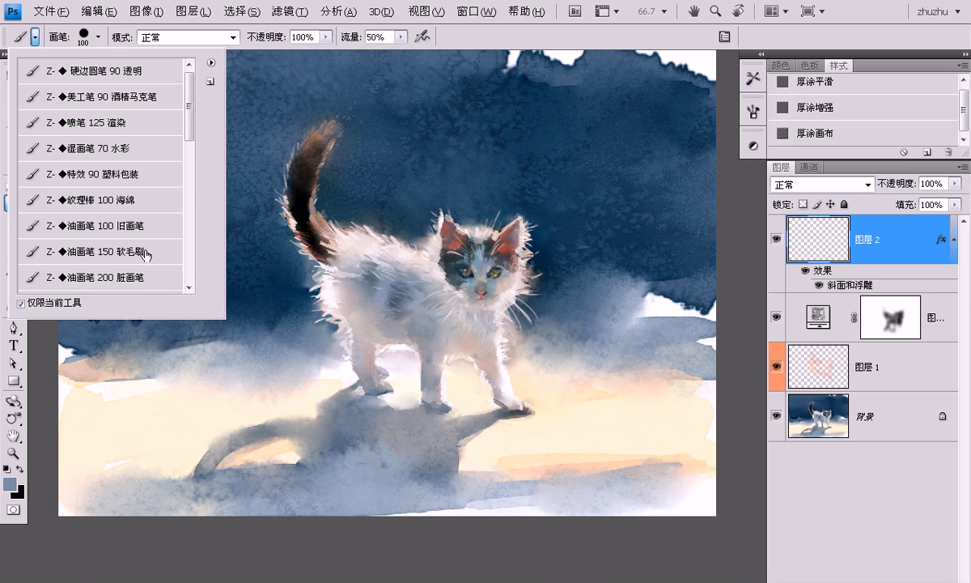
Step: Choose the dirty oil-paint brush, shrink it to 125, and set the foreground colour to fff9eb
{"action": "left_click", "coordinate": [144, 279]}
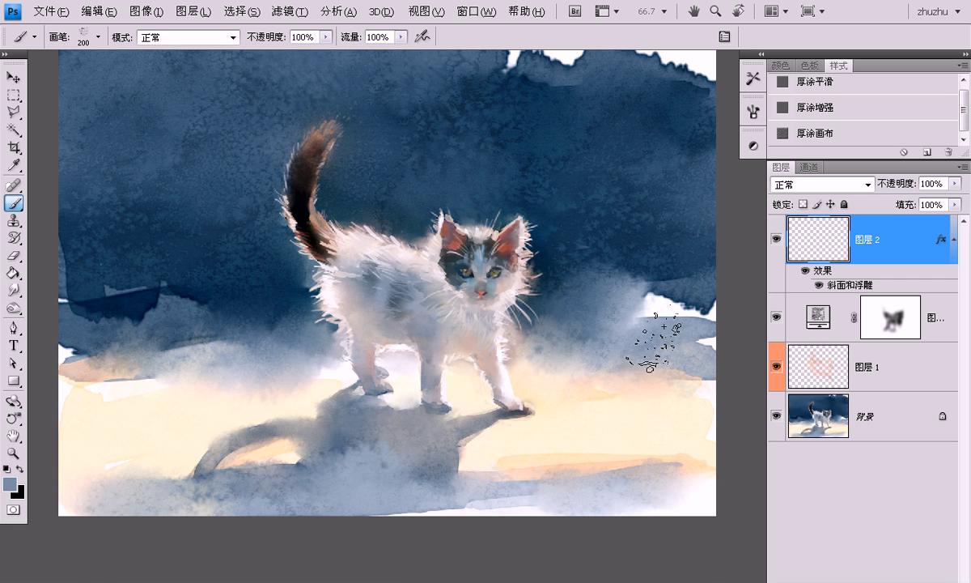
{"action": "key", "text": "bracketleft"}
{"action": "key", "text": "bracketleft"}
{"action": "key", "text": "bracketleft"}
{"action": "left_click", "coordinate": [12, 484]}
{"action": "left_click", "coordinate": [362, 140]}
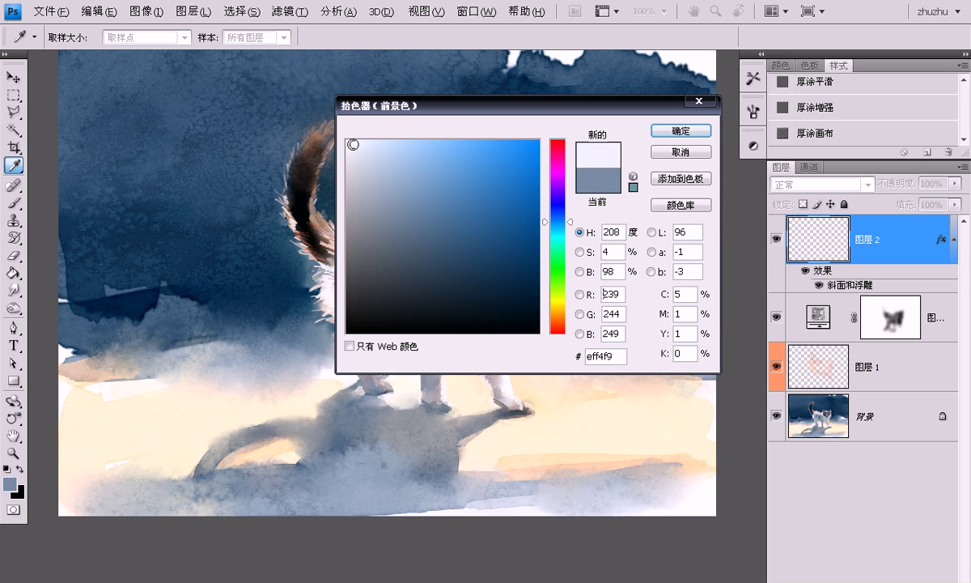
{"action": "left_click", "coordinate": [555, 309]}
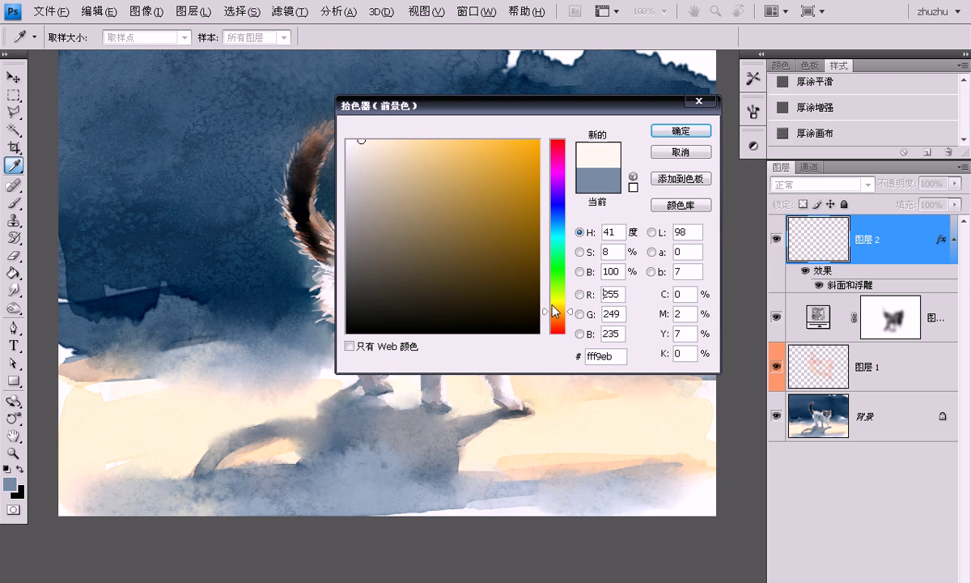
{"action": "left_click", "coordinate": [670, 150]}
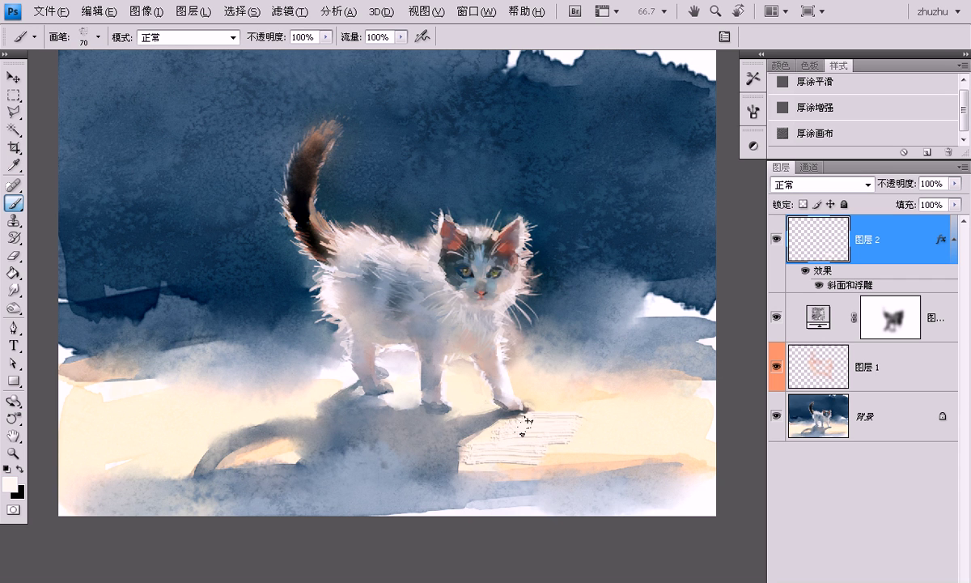
Step: Paint cream oil strokes on 图层 2 left of the cat's shadow and across the lower-right floor
{"action": "left_click_drag", "start_coordinate": [229, 458], "coordinate": [282, 433]}
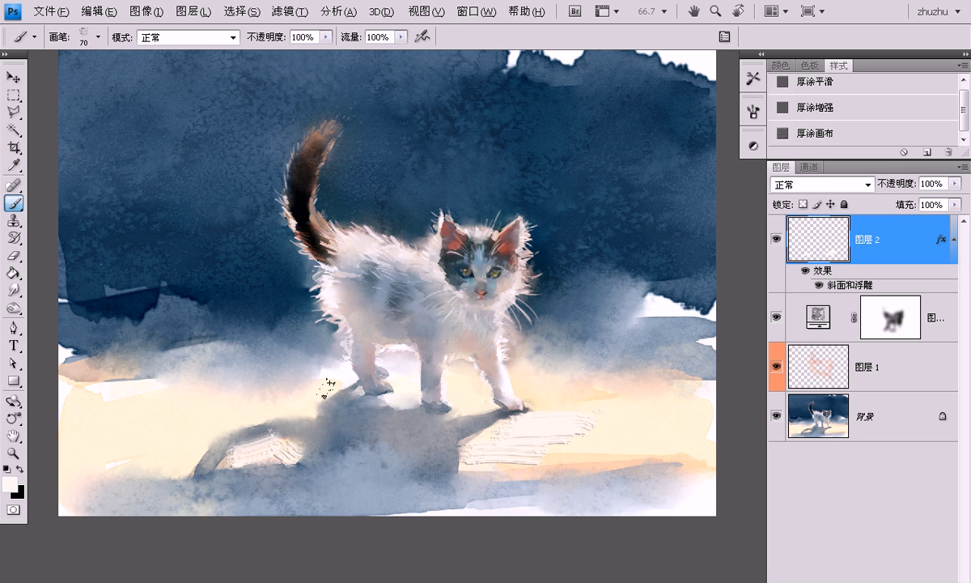
{"action": "mouse_move", "coordinate": [264, 386]}
{"action": "left_mouse_down"}
{"action": "mouse_move", "coordinate": [308, 386]}
{"action": "mouse_move", "coordinate": [271, 413]}
{"action": "left_mouse_up"}
{"action": "left_click_drag", "start_coordinate": [166, 426], "coordinate": [137, 418]}
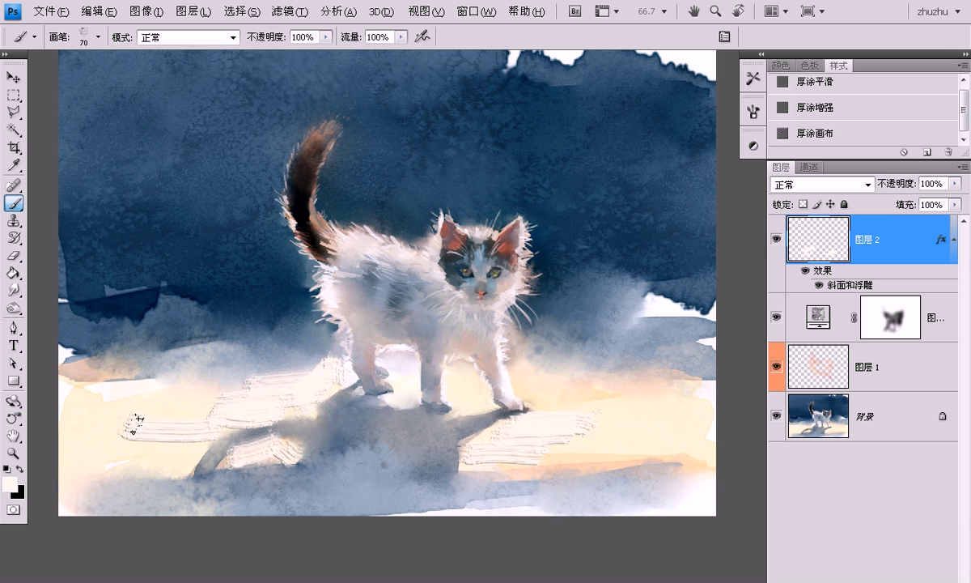
{"action": "left_click_drag", "start_coordinate": [192, 381], "coordinate": [229, 377]}
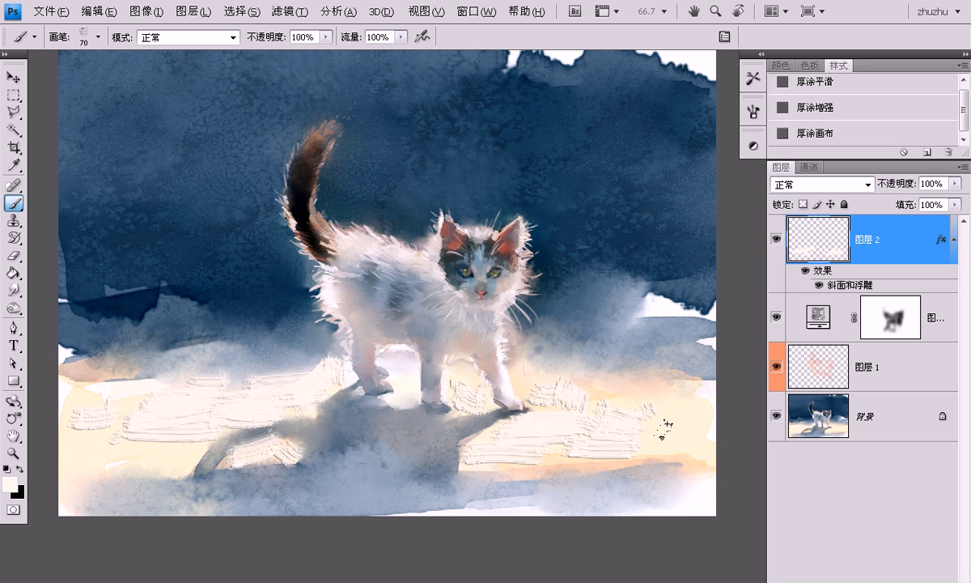
{"action": "left_click_drag", "start_coordinate": [563, 466], "coordinate": [703, 457]}
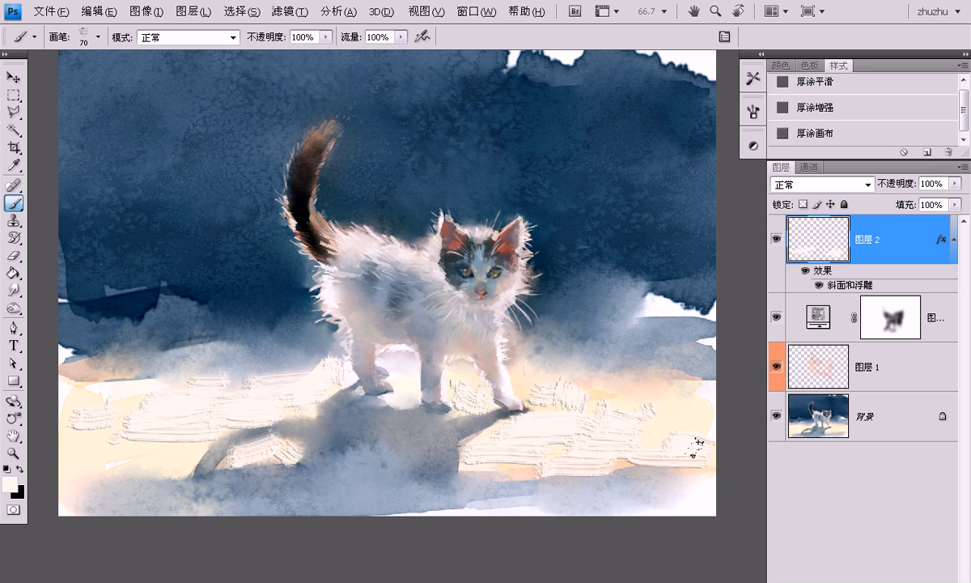
{"action": "left_click_drag", "start_coordinate": [188, 446], "coordinate": [103, 465]}
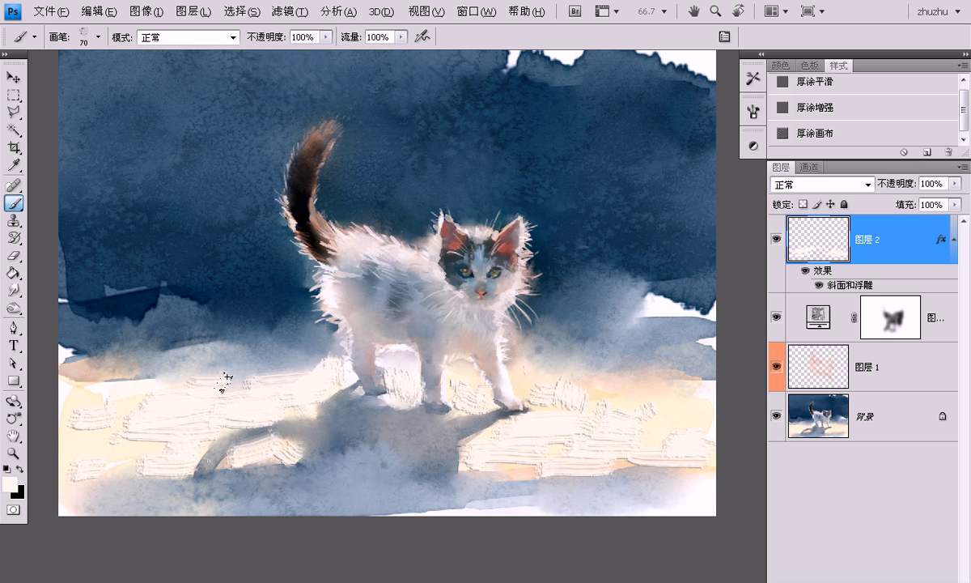
{"action": "left_click_drag", "start_coordinate": [71, 385], "coordinate": [98, 411]}
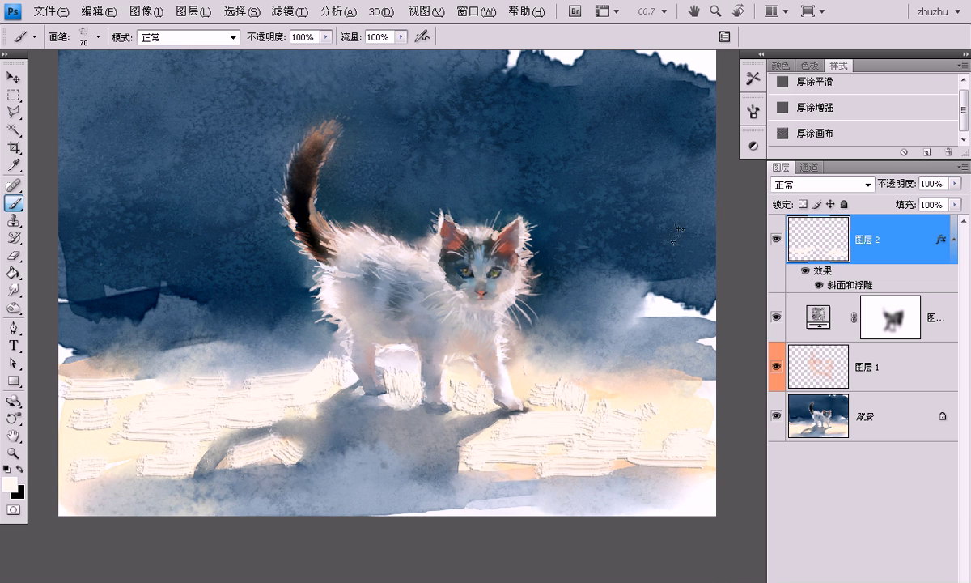
{"action": "key", "text": "e"}
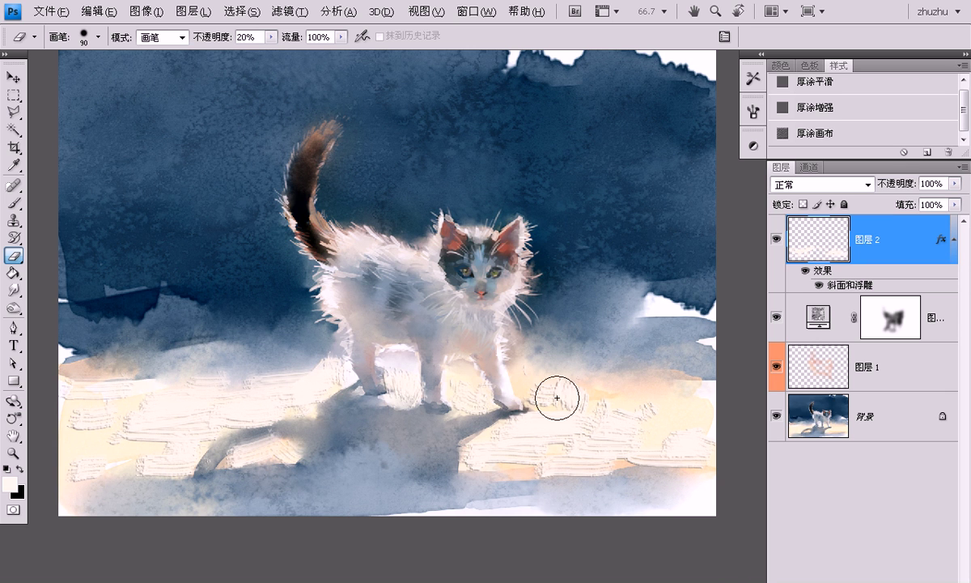
Step: Soften the cream strokes with 20% eraser passes, then toggle 图层 2's visibility to compare
{"action": "left_click_drag", "start_coordinate": [540, 405], "coordinate": [568, 388]}
{"action": "left_click_drag", "start_coordinate": [622, 406], "coordinate": [603, 406]}
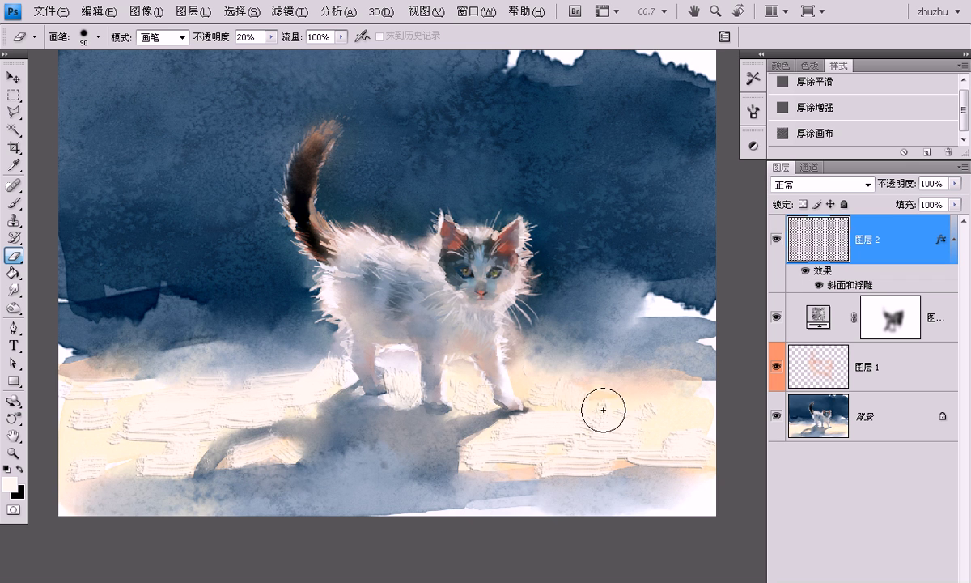
{"action": "left_click_drag", "start_coordinate": [515, 449], "coordinate": [482, 458]}
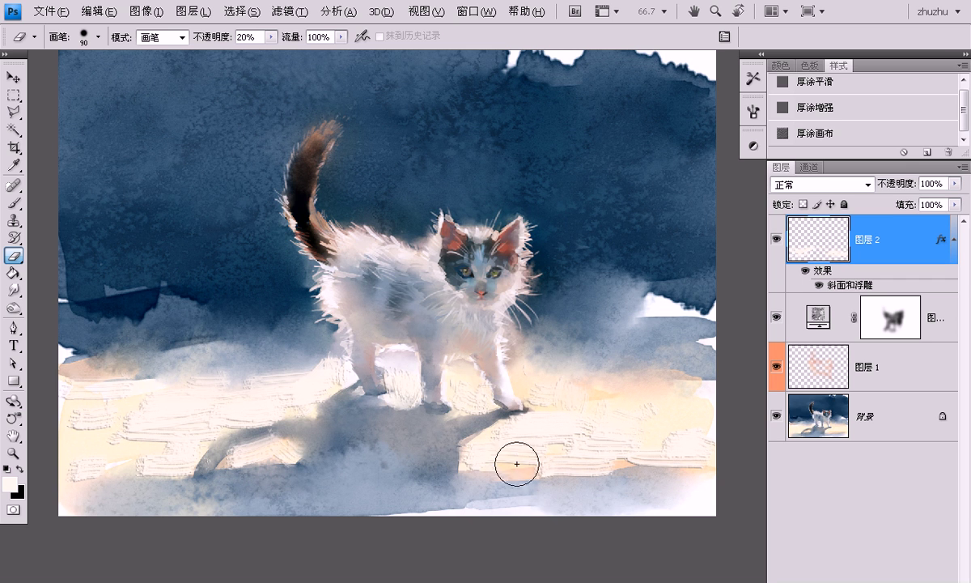
{"action": "left_click_drag", "start_coordinate": [609, 443], "coordinate": [651, 457]}
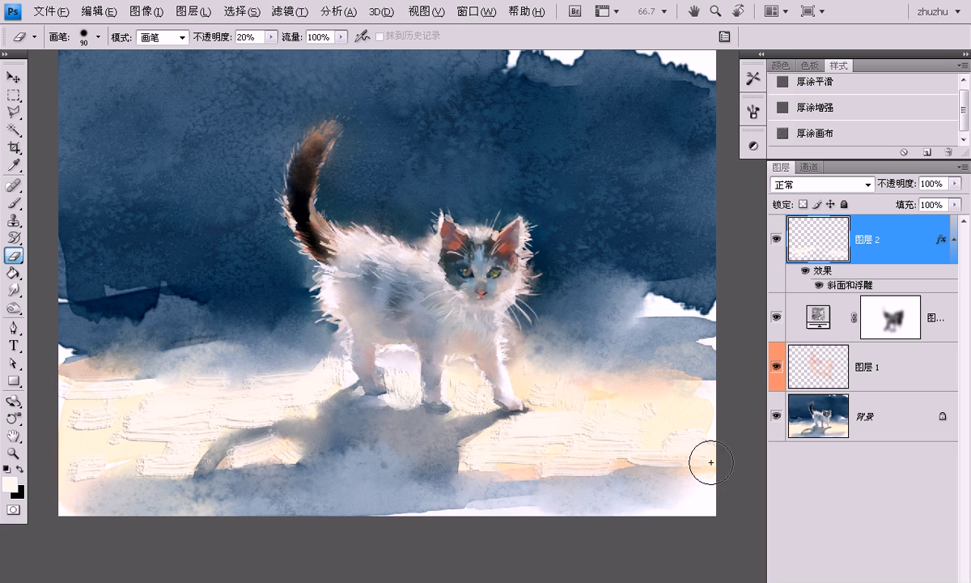
{"action": "left_click_drag", "start_coordinate": [83, 438], "coordinate": [102, 403]}
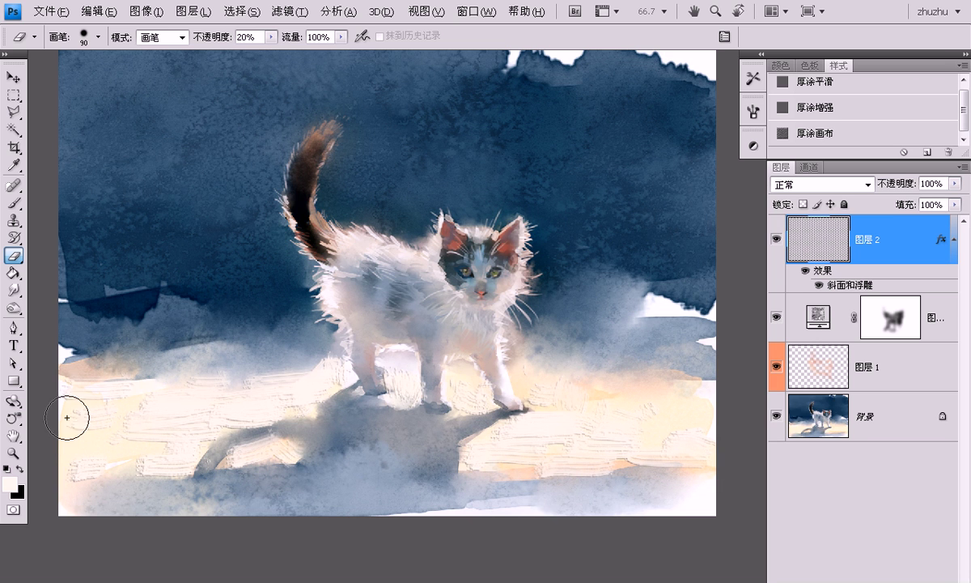
{"action": "left_click_drag", "start_coordinate": [138, 469], "coordinate": [234, 466]}
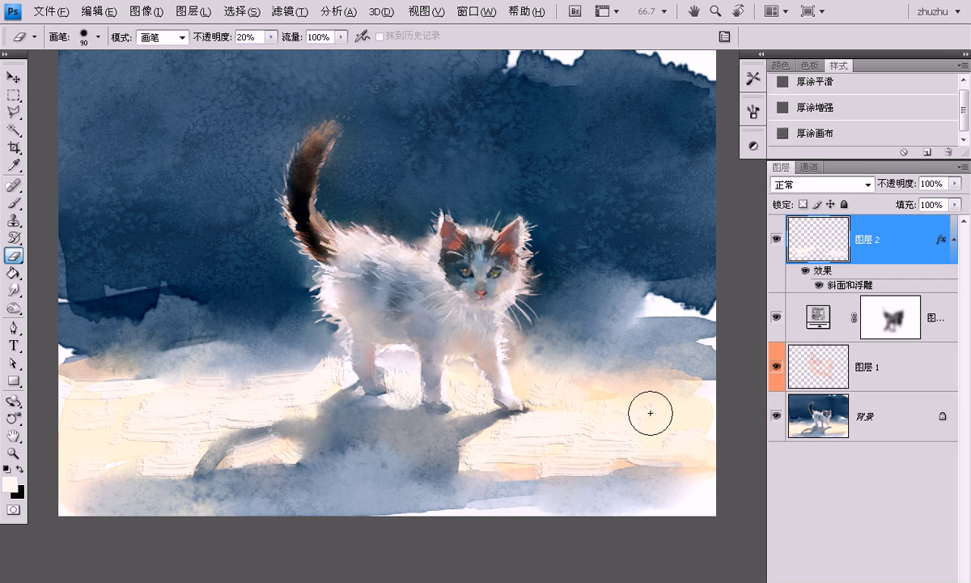
{"action": "left_click", "coordinate": [776, 243]}
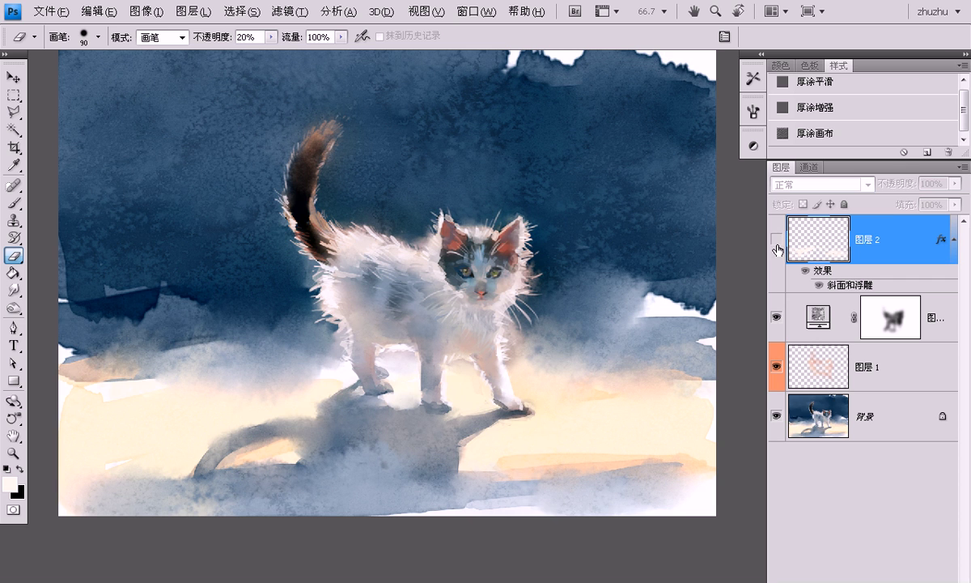
{"action": "left_click", "coordinate": [776, 242]}
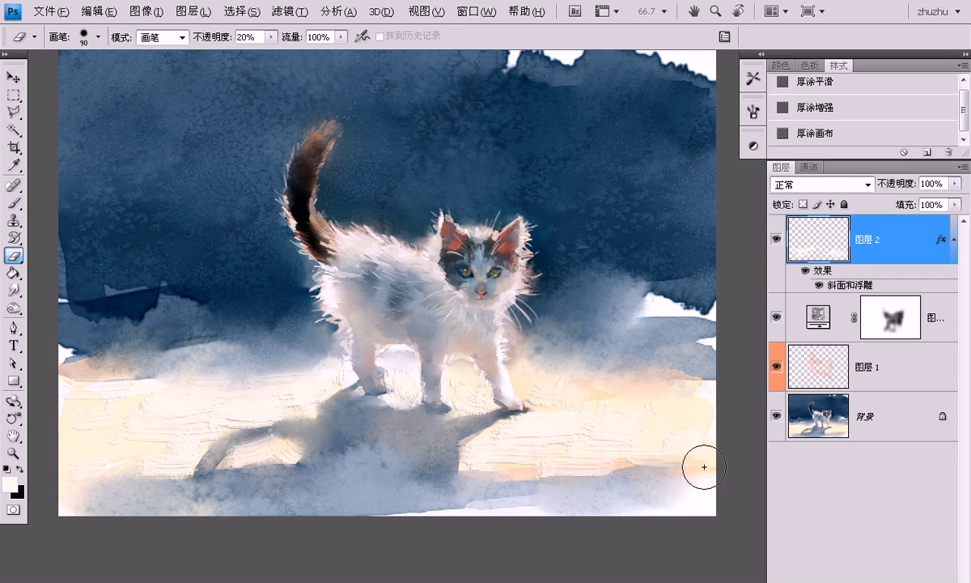
Step: Apply the 厚涂增强 style to 图层 2 and erase texture around the paws and shadow
{"action": "left_click", "coordinate": [843, 117]}
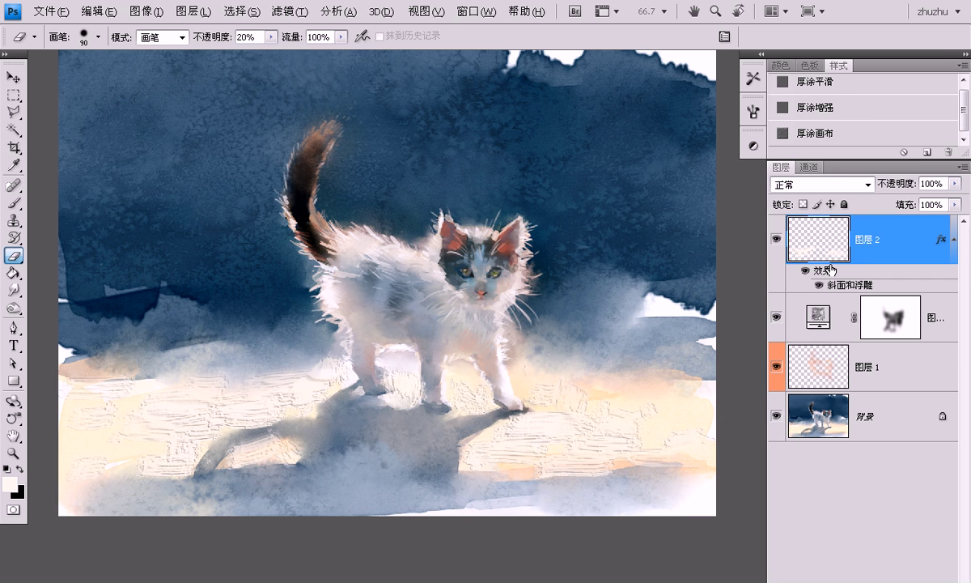
{"action": "left_click_drag", "start_coordinate": [568, 386], "coordinate": [595, 404]}
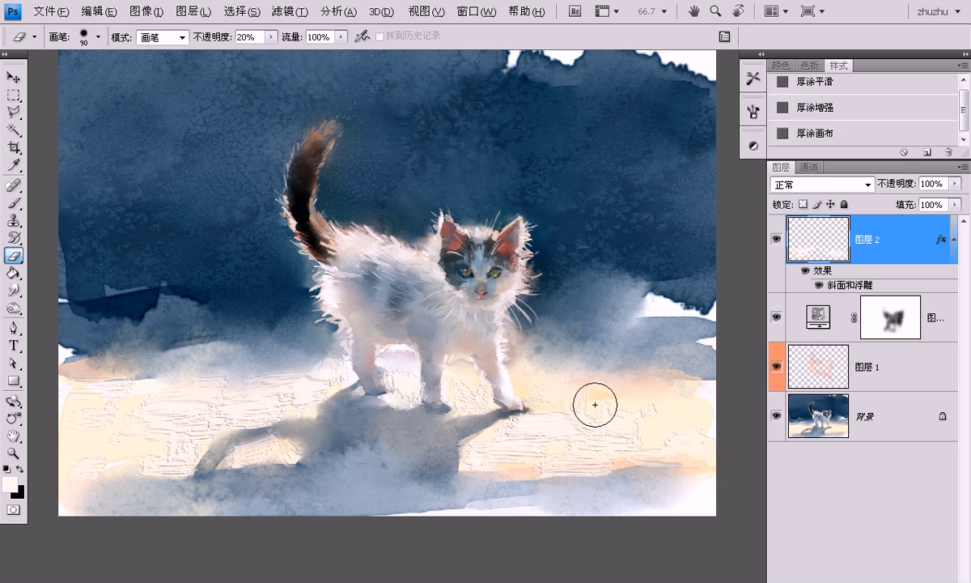
{"action": "mouse_move", "coordinate": [661, 409]}
{"action": "left_mouse_down"}
{"action": "mouse_move", "coordinate": [542, 409]}
{"action": "mouse_move", "coordinate": [384, 373]}
{"action": "mouse_move", "coordinate": [407, 382]}
{"action": "mouse_move", "coordinate": [399, 368]}
{"action": "mouse_move", "coordinate": [279, 366]}
{"action": "mouse_move", "coordinate": [224, 380]}
{"action": "mouse_move", "coordinate": [262, 384]}
{"action": "mouse_move", "coordinate": [269, 395]}
{"action": "mouse_move", "coordinate": [191, 427]}
{"action": "mouse_move", "coordinate": [133, 471]}
{"action": "mouse_move", "coordinate": [631, 472]}
{"action": "mouse_move", "coordinate": [669, 459]}
{"action": "mouse_move", "coordinate": [649, 442]}
{"action": "mouse_move", "coordinate": [700, 438]}
{"action": "mouse_move", "coordinate": [536, 439]}
{"action": "mouse_move", "coordinate": [495, 463]}
{"action": "mouse_move", "coordinate": [551, 425]}
{"action": "mouse_move", "coordinate": [513, 422]}
{"action": "mouse_move", "coordinate": [590, 416]}
{"action": "mouse_move", "coordinate": [246, 410]}
{"action": "mouse_move", "coordinate": [156, 388]}
{"action": "mouse_move", "coordinate": [635, 390]}
{"action": "mouse_move", "coordinate": [609, 412]}
{"action": "mouse_move", "coordinate": [546, 421]}
{"action": "mouse_move", "coordinate": [542, 401]}
{"action": "left_mouse_up"}
{"action": "mouse_move", "coordinate": [288, 457]}
{"action": "left_mouse_down"}
{"action": "mouse_move", "coordinate": [206, 460]}
{"action": "mouse_move", "coordinate": [199, 470]}
{"action": "mouse_move", "coordinate": [146, 475]}
{"action": "mouse_move", "coordinate": [78, 460]}
{"action": "mouse_move", "coordinate": [102, 430]}
{"action": "left_mouse_up"}
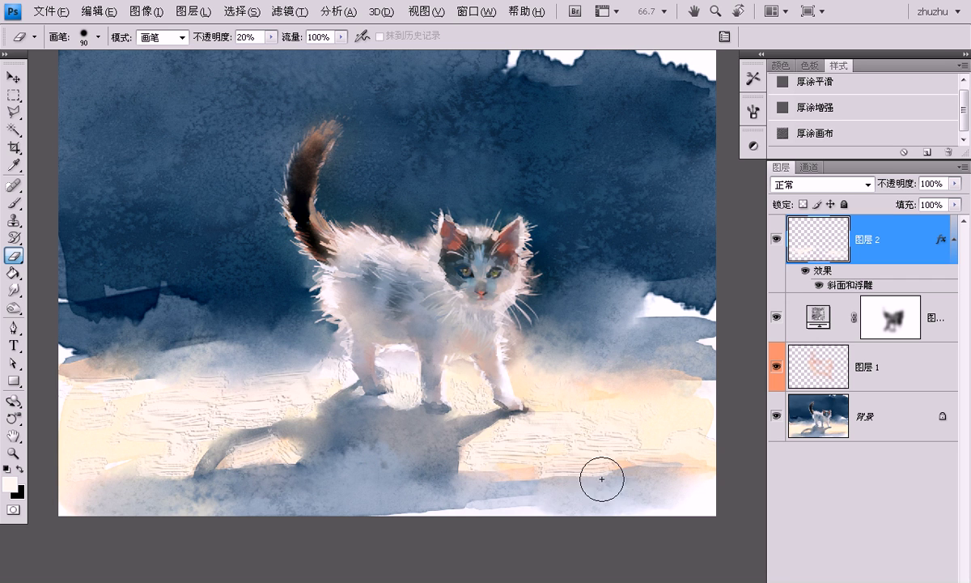
{"action": "left_click_drag", "start_coordinate": [696, 436], "coordinate": [676, 432]}
Step: Switch 图层 2 to the smoother 厚涂平滑 impasto style
{"action": "key", "text": "ctrl+minus"}
{"action": "key", "text": "ctrl+plus"}
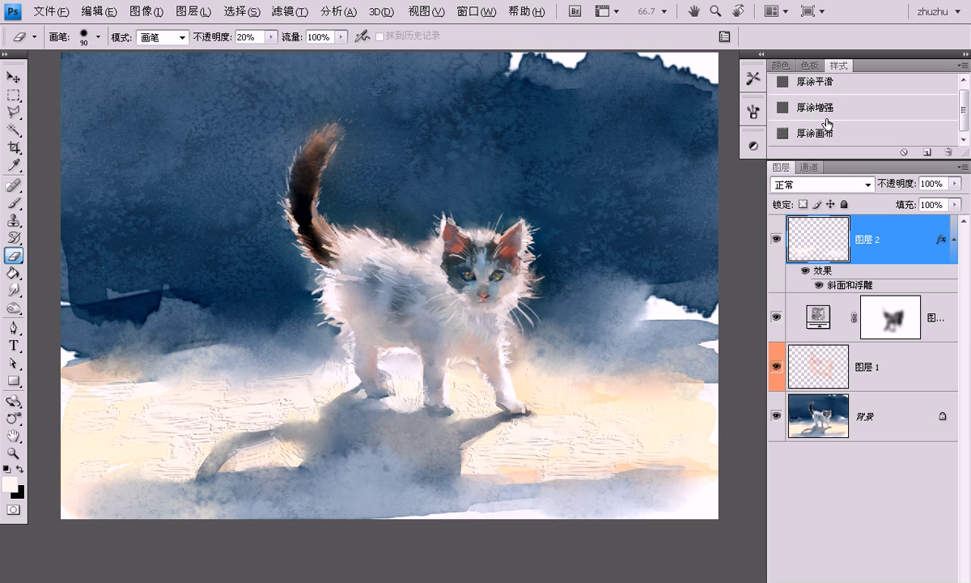
{"action": "left_click", "coordinate": [829, 89]}
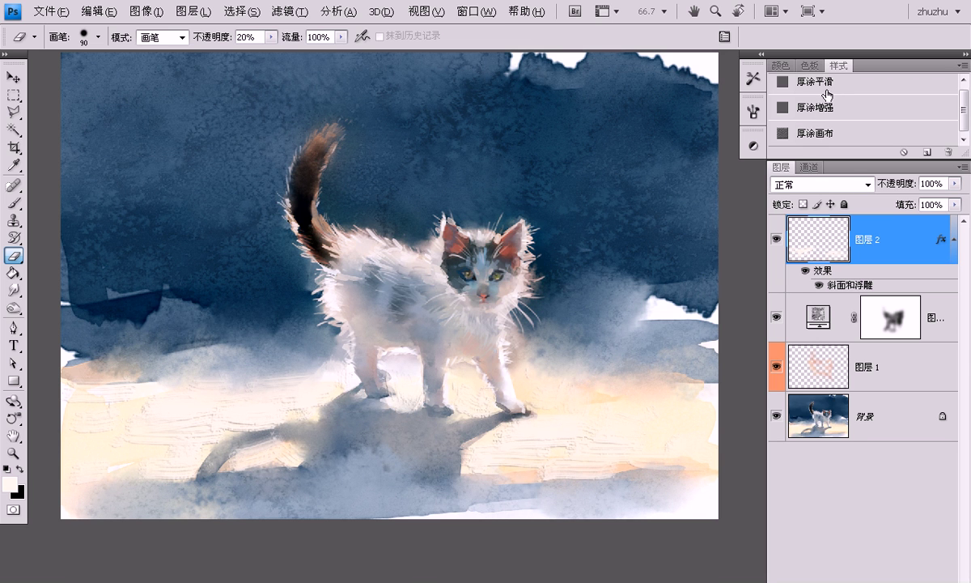
{"action": "left_click_drag", "start_coordinate": [445, 305], "coordinate": [512, 374]}
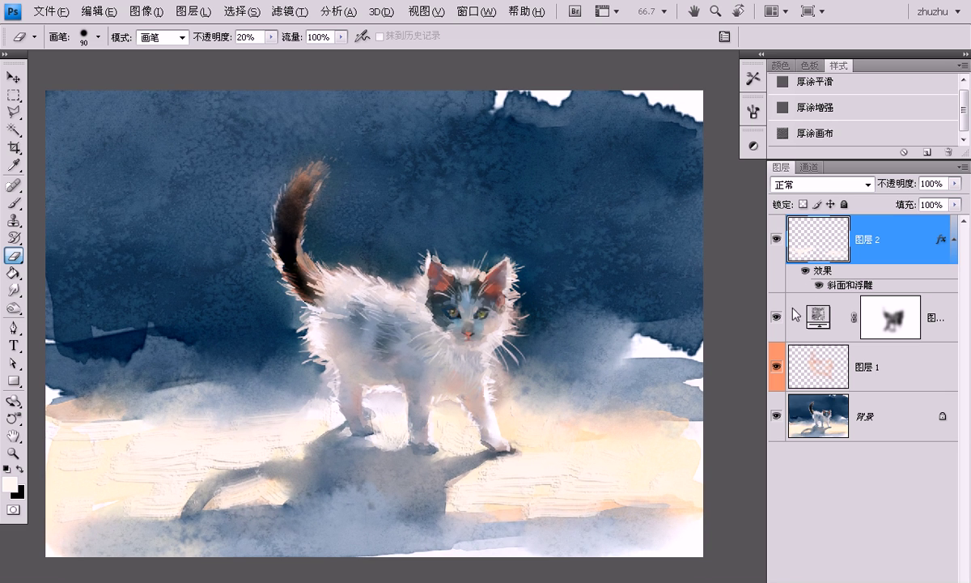
Step: Add a Curves layer with an S-curve darkening shadows and lifting highlights, toggling it to compare
{"action": "left_click", "coordinate": [880, 580]}
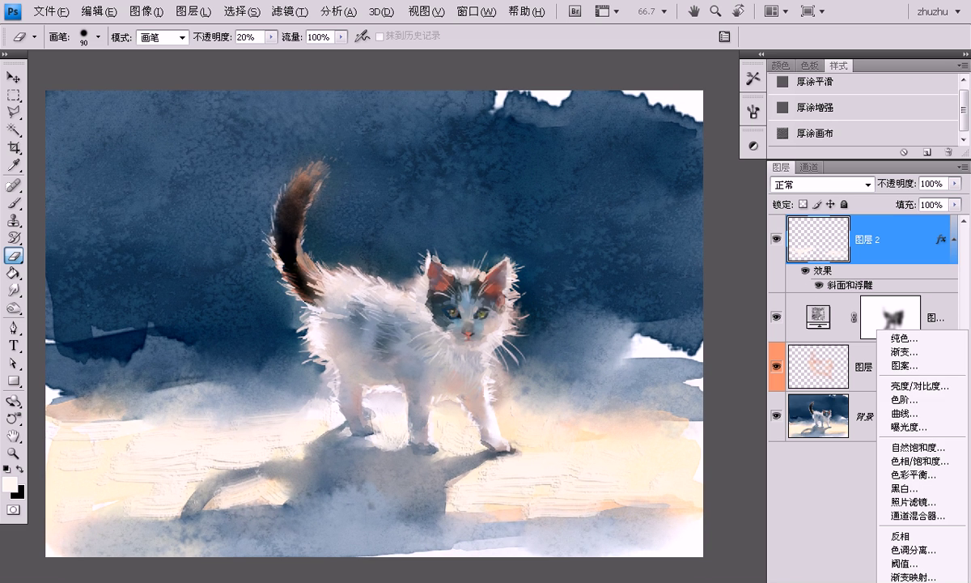
{"action": "left_click", "coordinate": [926, 414]}
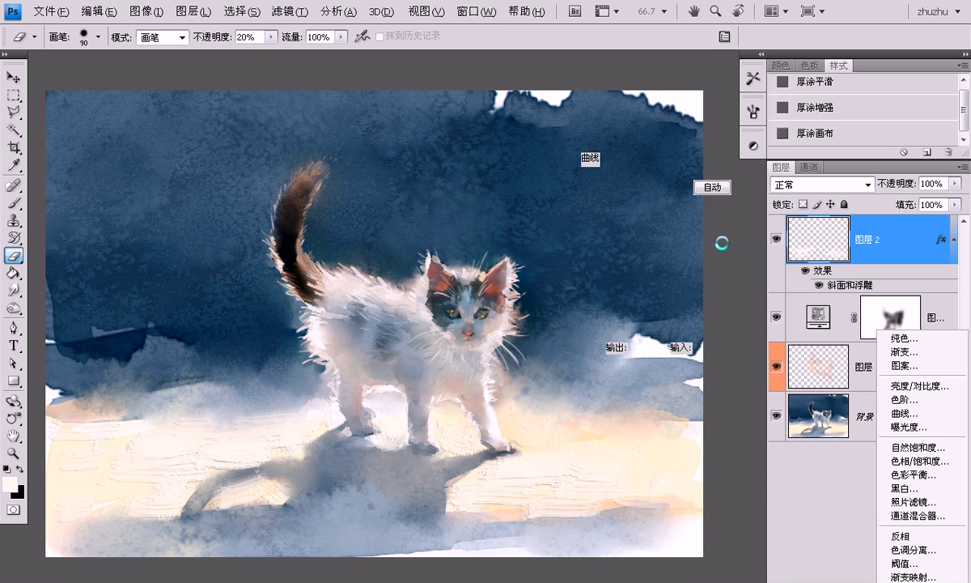
{"action": "left_click_drag", "start_coordinate": [624, 310], "coordinate": [627, 310]}
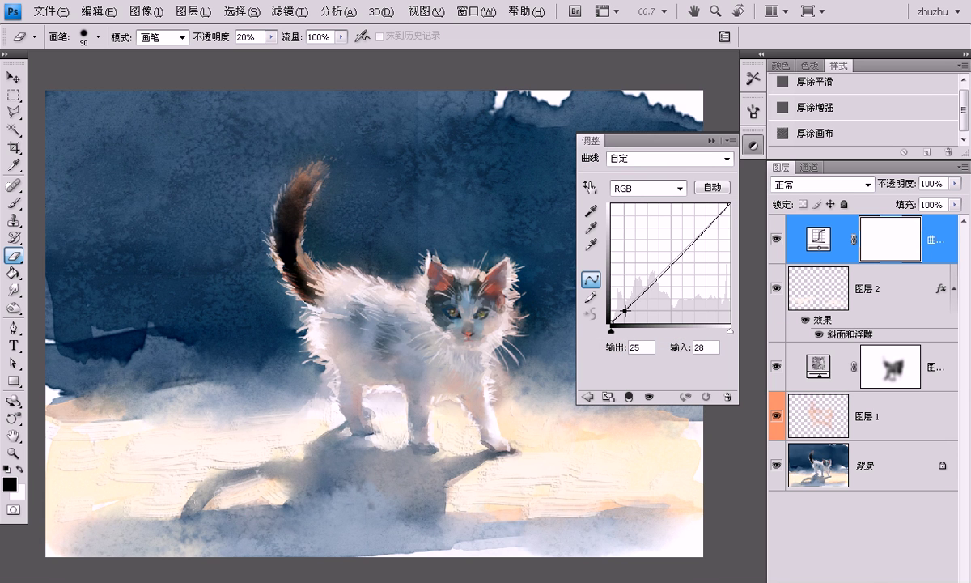
{"action": "left_click", "coordinate": [656, 279]}
{"action": "left_click_drag", "start_coordinate": [717, 218], "coordinate": [716, 215]}
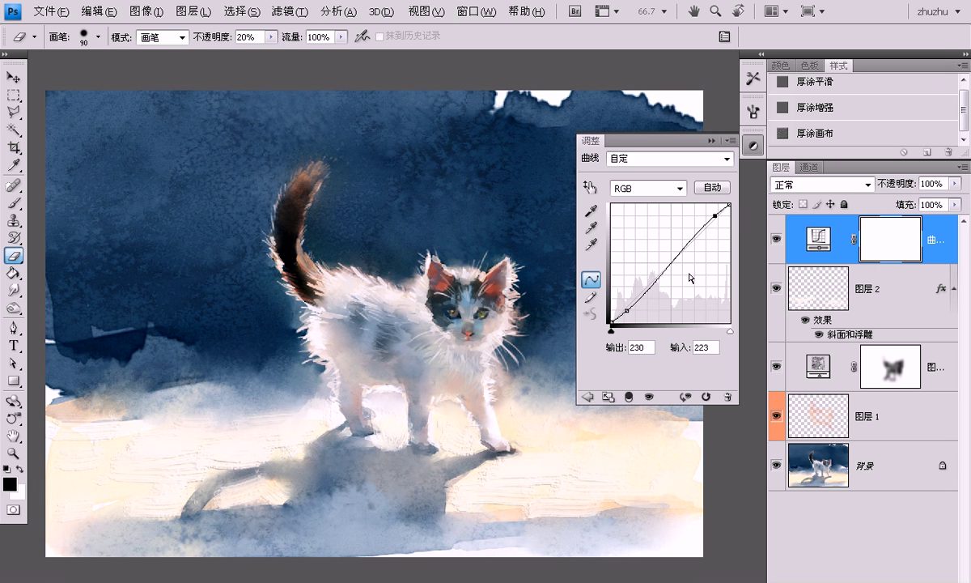
{"action": "left_click_drag", "start_coordinate": [628, 311], "coordinate": [629, 310]}
{"action": "left_click", "coordinate": [713, 143]}
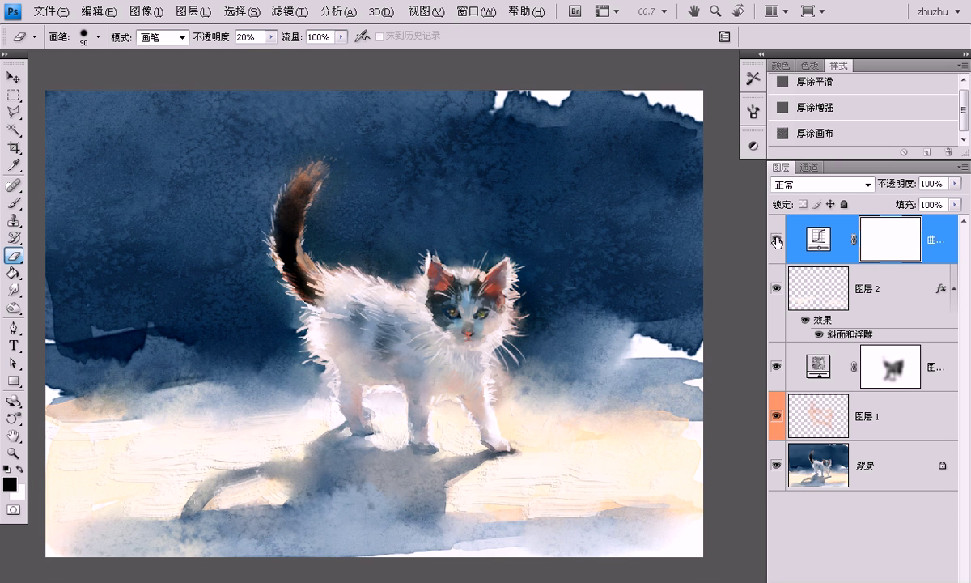
{"action": "left_click", "coordinate": [775, 239]}
{"action": "left_click", "coordinate": [775, 242]}
Step: Return to the windowed workspace and shrink the painting window to 50% zoom
{"action": "key", "text": "v"}
{"action": "key", "text": "f"}
{"action": "key", "text": "f"}
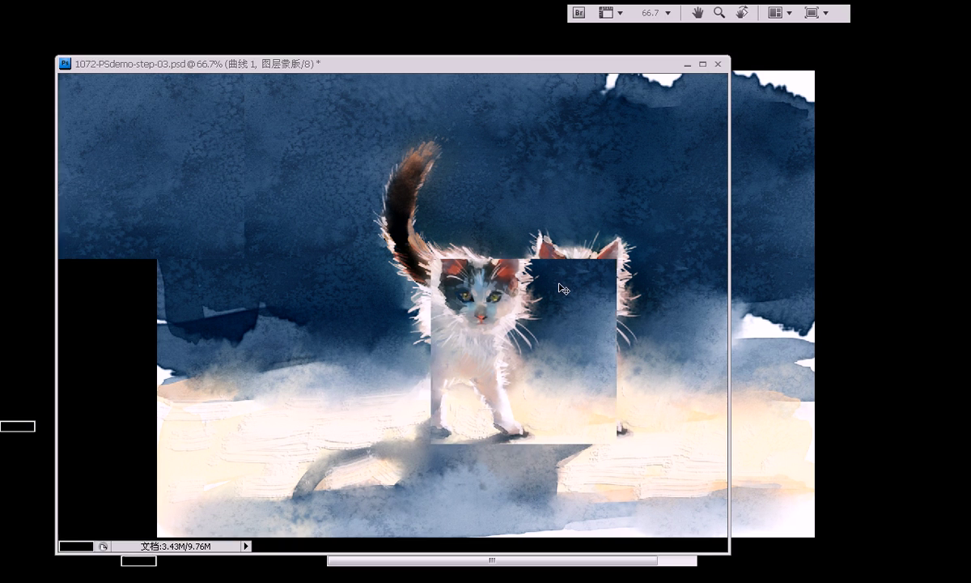
{"action": "left_click_drag", "start_coordinate": [565, 66], "coordinate": [535, 66]}
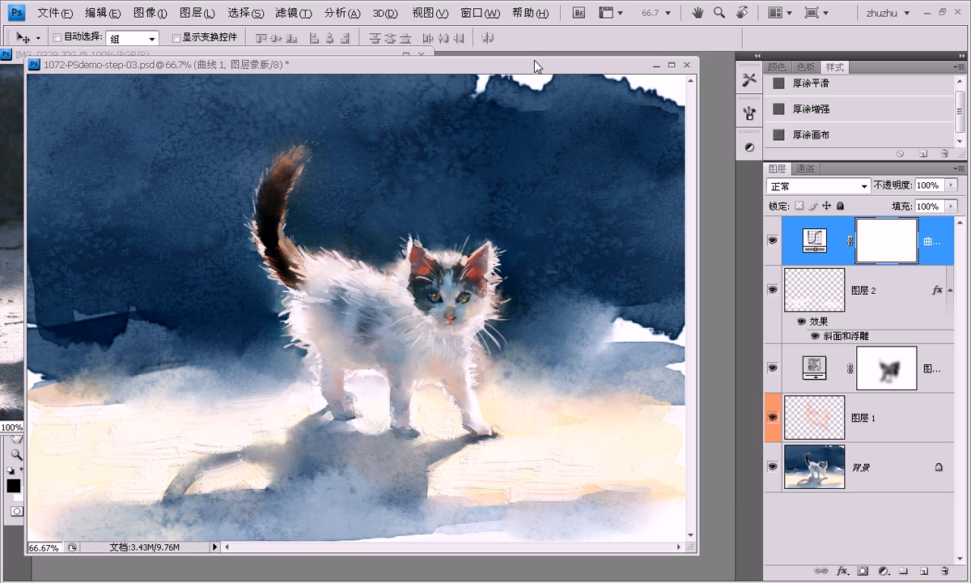
{"action": "key", "text": "ctrl+minus"}
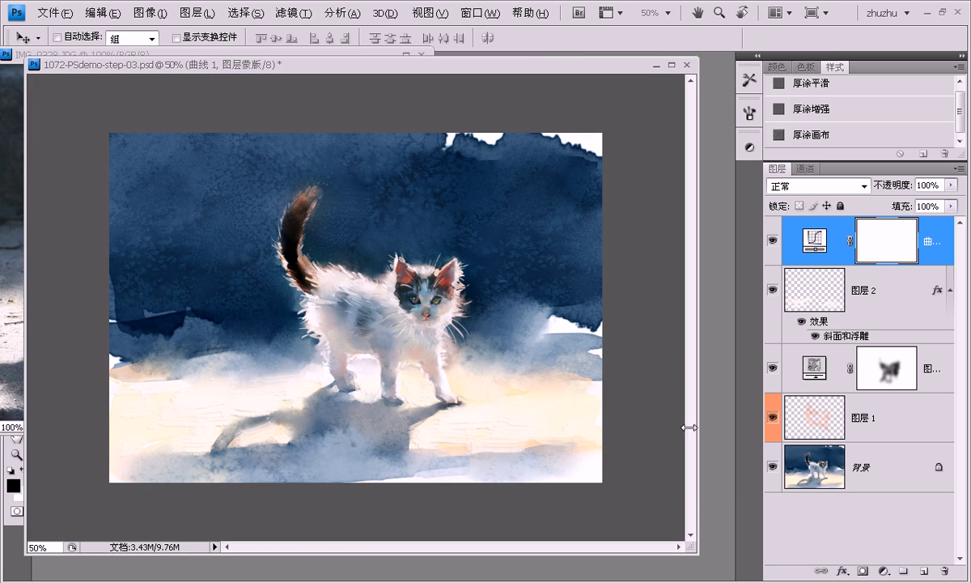
{"action": "left_click_drag", "start_coordinate": [691, 538], "coordinate": [597, 464]}
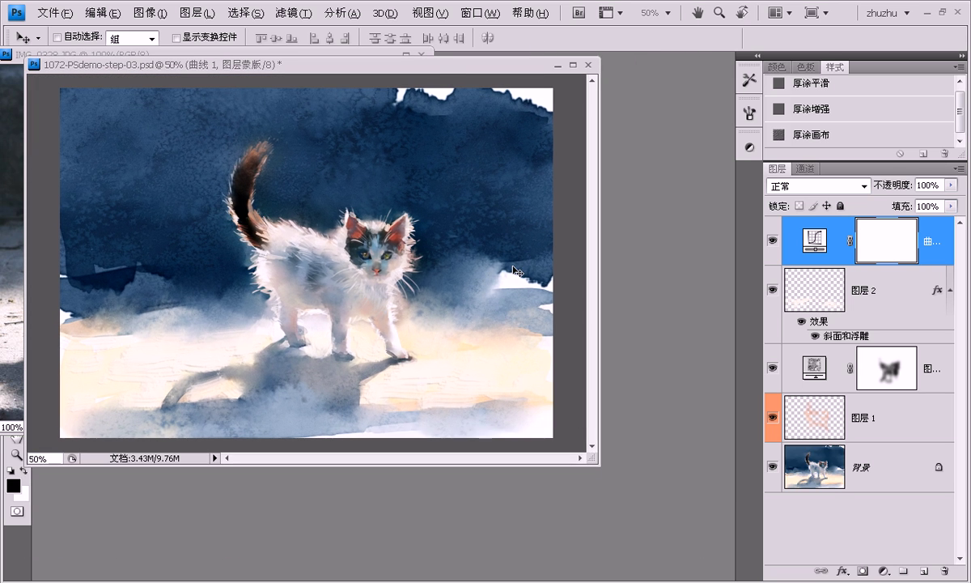
{"action": "mouse_move", "coordinate": [438, 75]}
{"action": "left_mouse_down"}
{"action": "mouse_move", "coordinate": [558, 148]}
{"action": "mouse_move", "coordinate": [490, 124]}
{"action": "left_mouse_up"}
Step: Toggle the Curves layer to compare, and place the painting window beside IMG_0328.JPG
{"action": "left_click", "coordinate": [771, 240]}
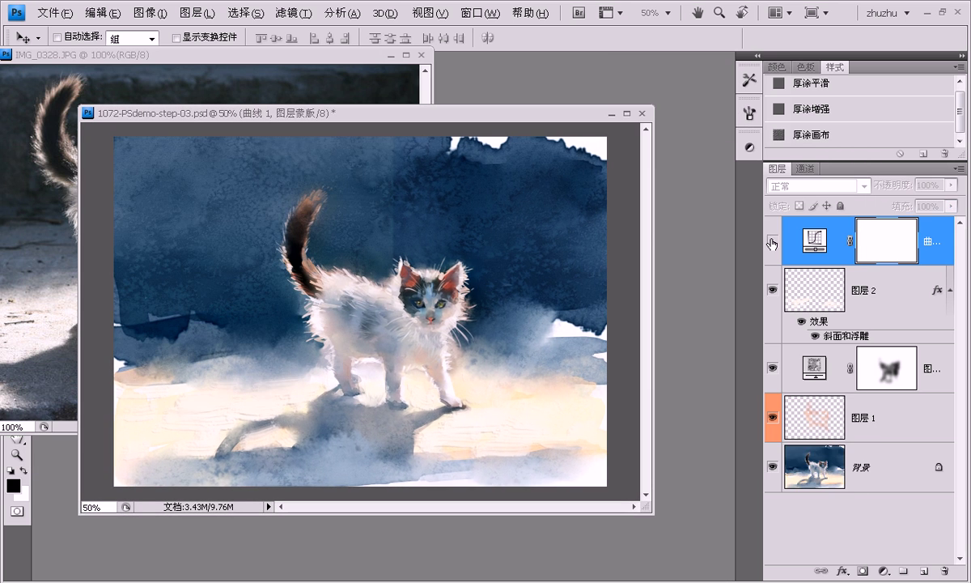
{"action": "left_click", "coordinate": [771, 240]}
{"action": "left_click", "coordinate": [771, 241]}
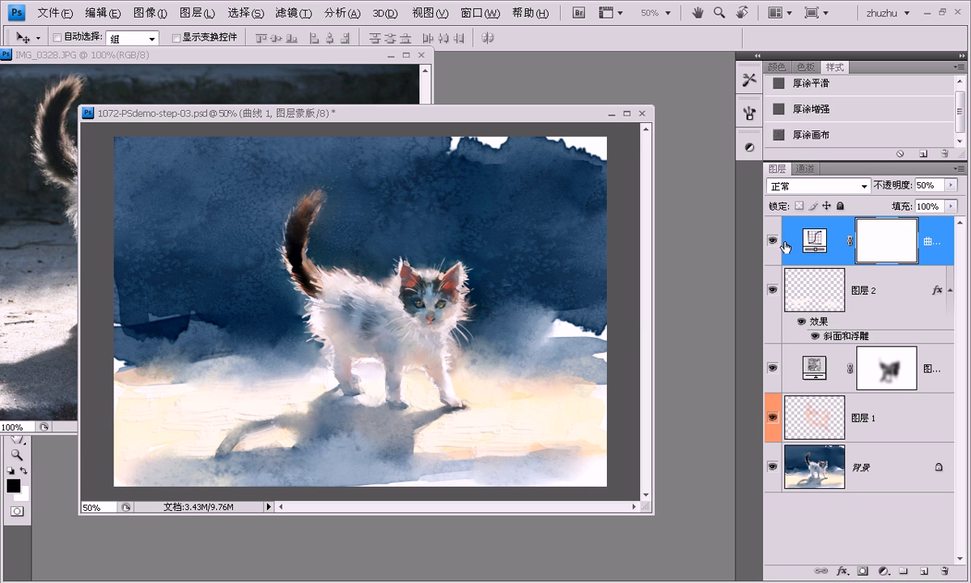
{"action": "left_click", "coordinate": [771, 241]}
{"action": "left_click", "coordinate": [771, 241]}
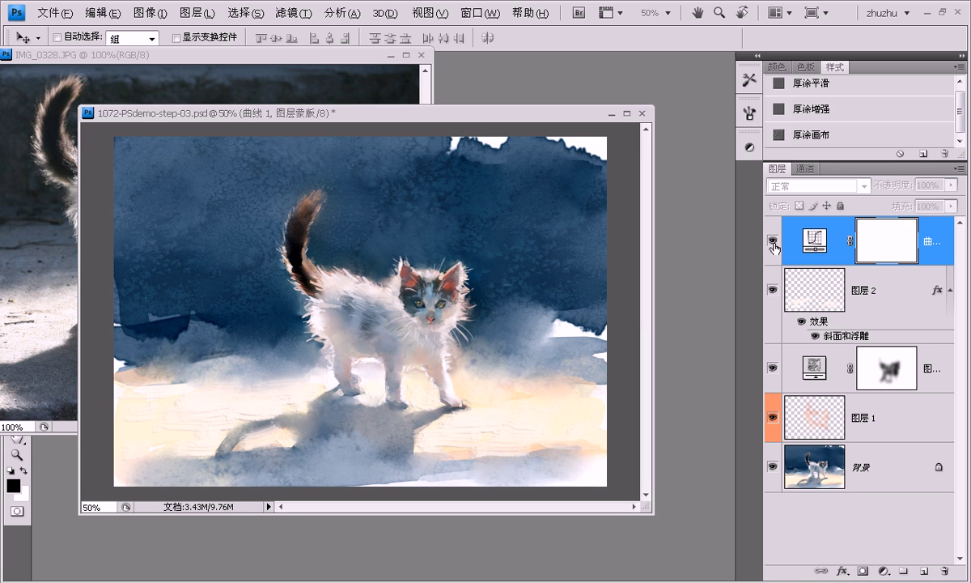
{"action": "left_click_drag", "start_coordinate": [495, 127], "coordinate": [534, 151]}
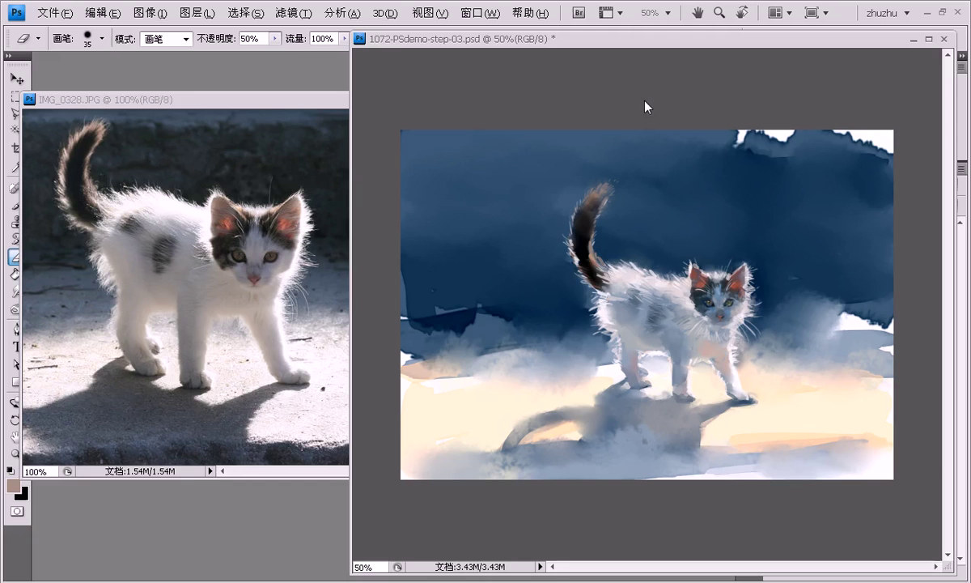
{"action": "left_click_drag", "start_coordinate": [644, 43], "coordinate": [614, 47]}
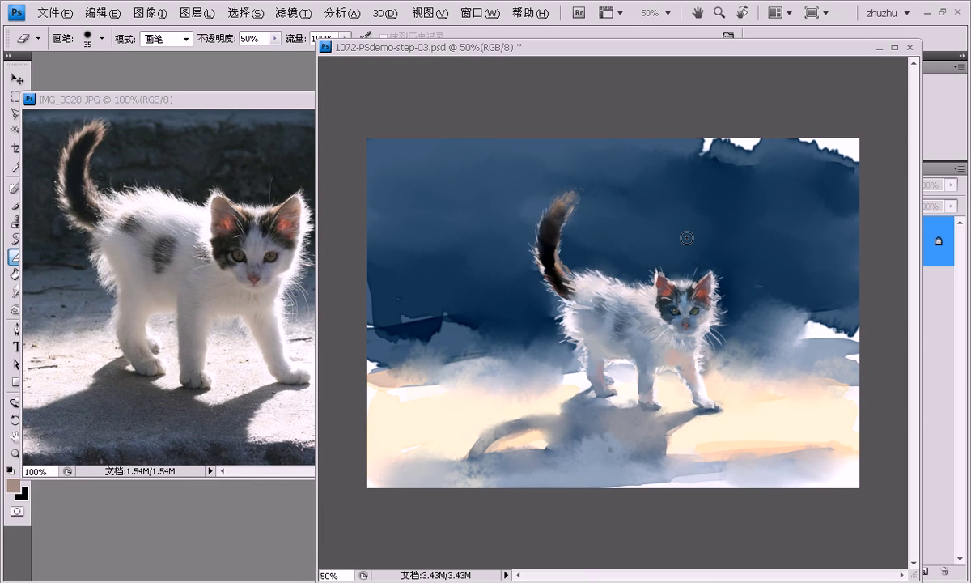
Step: Lasso-select the cat's head and copy it onto a new layer, 图层 1
{"action": "key", "text": "l"}
{"action": "key", "text": "ctrl+plus"}
{"action": "key", "text": "ctrl+plus"}
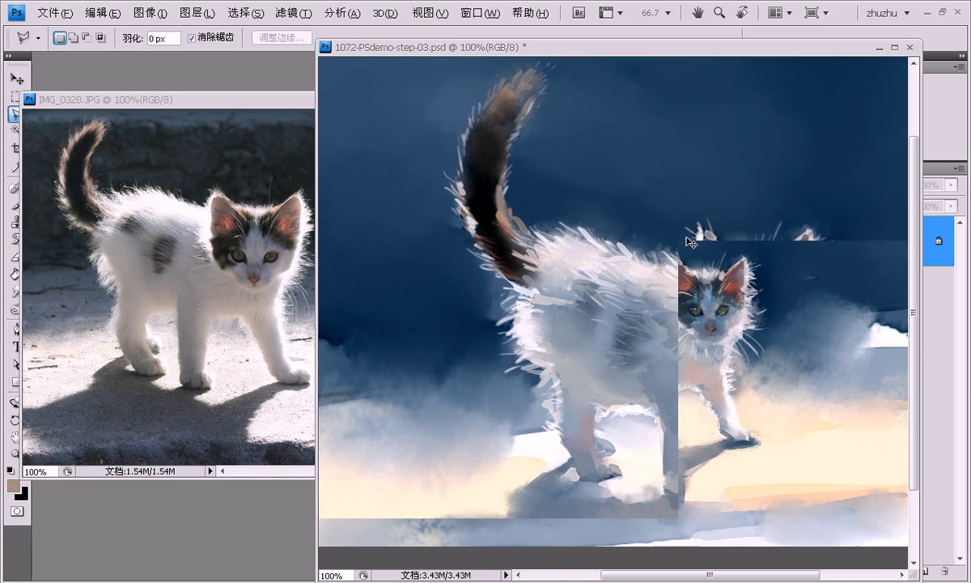
{"action": "left_click_drag", "start_coordinate": [731, 273], "coordinate": [633, 266]}
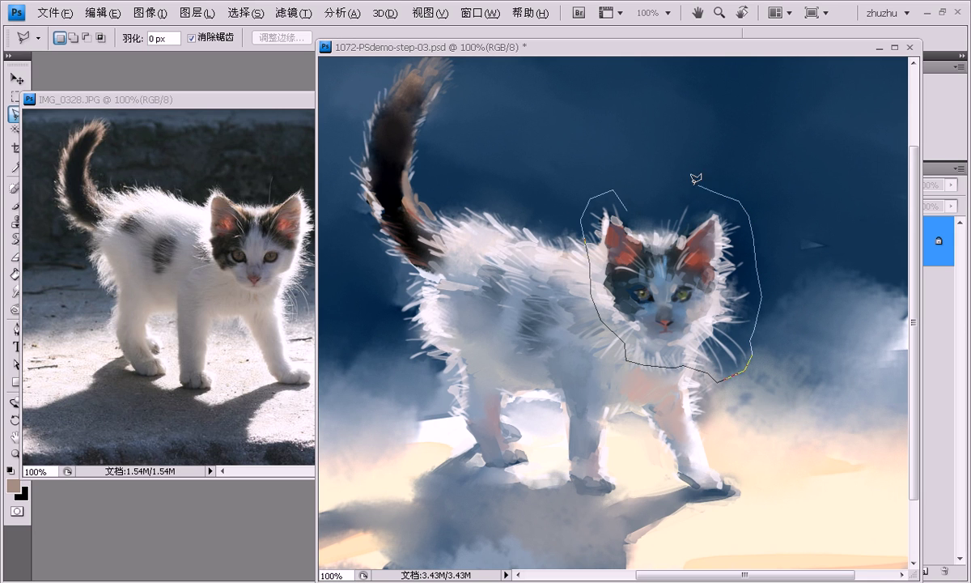
{"action": "double_click", "coordinate": [633, 207]}
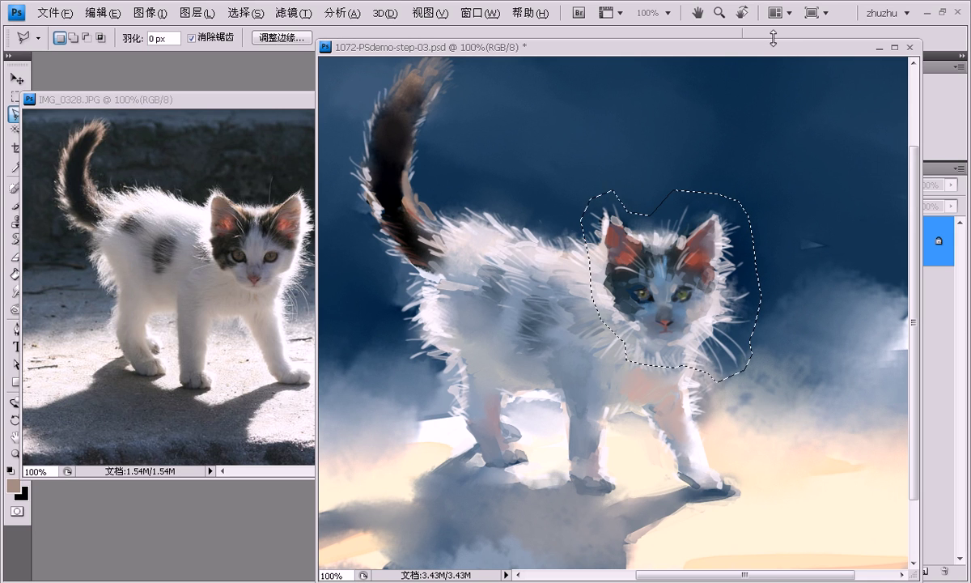
{"action": "left_click_drag", "start_coordinate": [773, 38], "coordinate": [777, 62]}
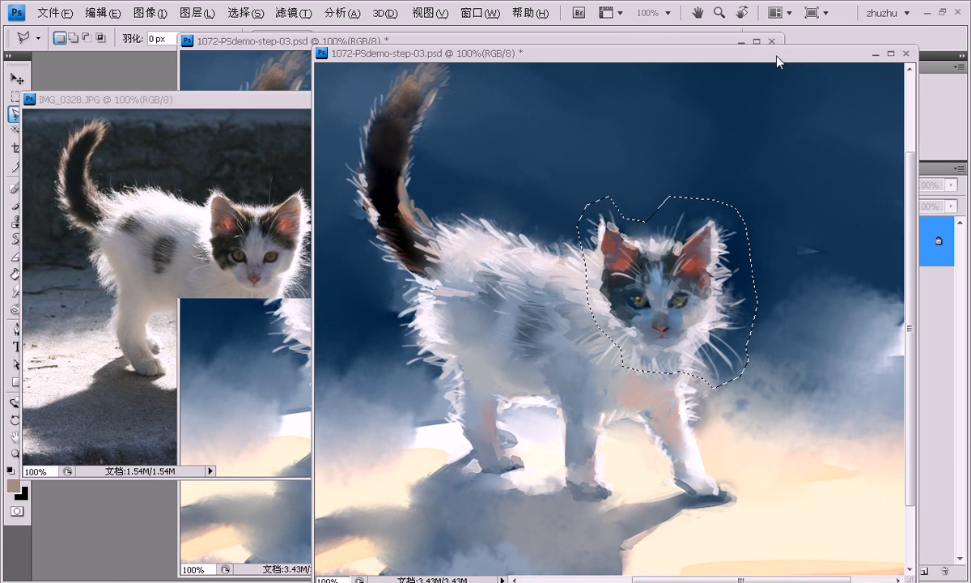
{"action": "key", "text": "ctrl+j"}
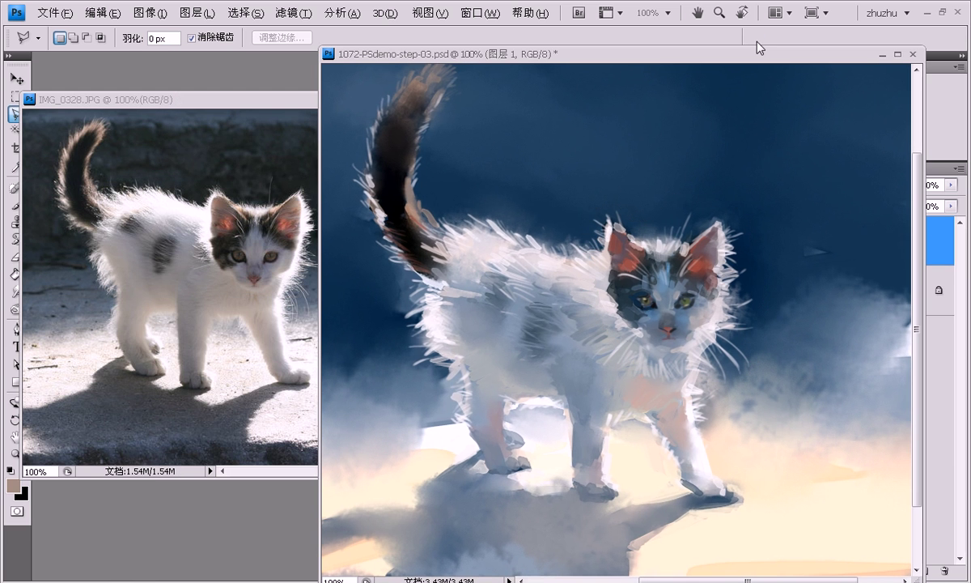
Step: Toggle the Background layer to check 图层 1, and bring the reference kitten photo back into view
{"action": "left_click_drag", "start_coordinate": [732, 57], "coordinate": [525, 59]}
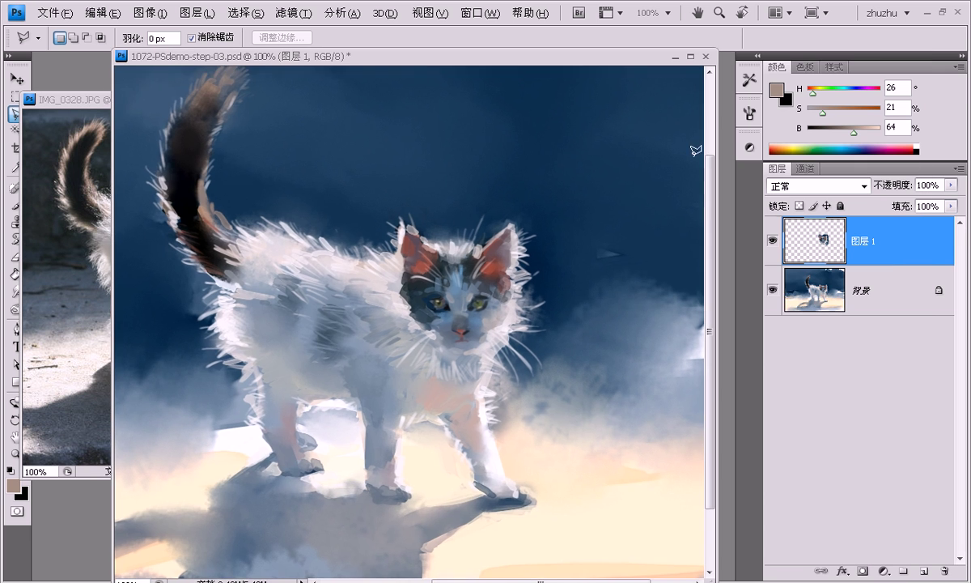
{"action": "left_click", "coordinate": [773, 289]}
{"action": "left_click", "coordinate": [773, 290]}
{"action": "mouse_move", "coordinate": [612, 65]}
{"action": "left_mouse_down"}
{"action": "mouse_move", "coordinate": [813, 50]}
{"action": "mouse_move", "coordinate": [834, 26]}
{"action": "left_mouse_up"}
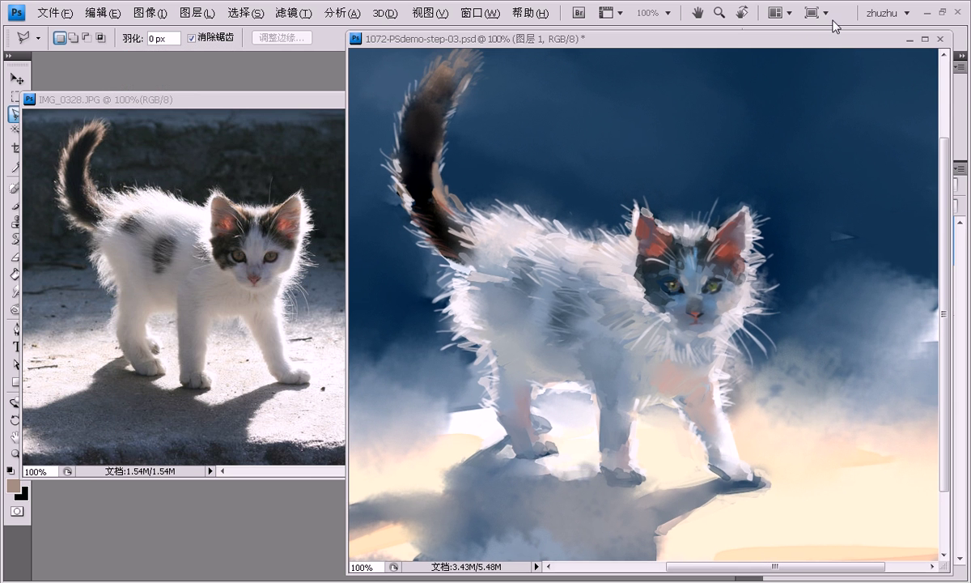
{"action": "key", "text": "ctrl+t"}
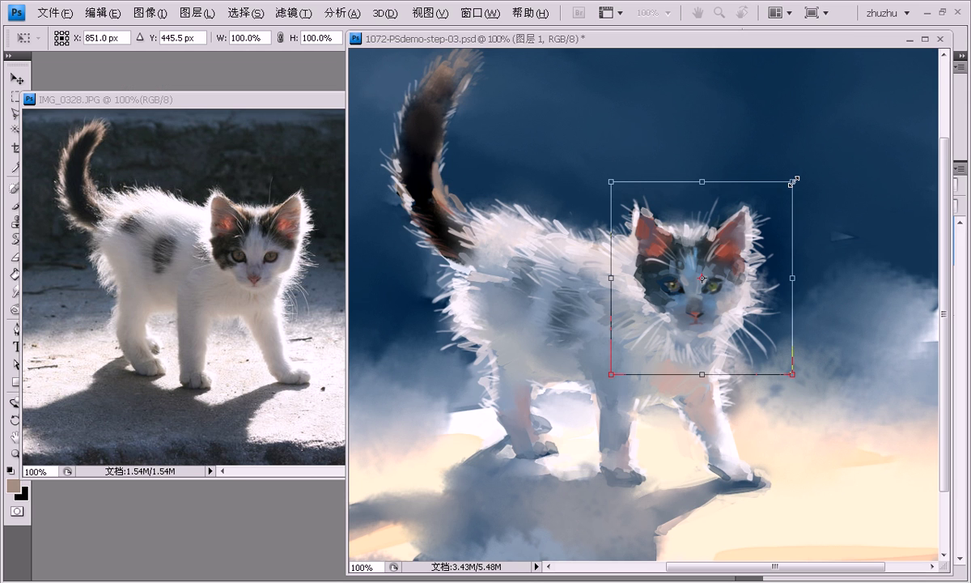
Step: Enlarge the cat head to about 105%, tilt it slightly clockwise, nudge it into place and apply
{"action": "left_click_drag", "start_coordinate": [792, 181], "coordinate": [800, 176]}
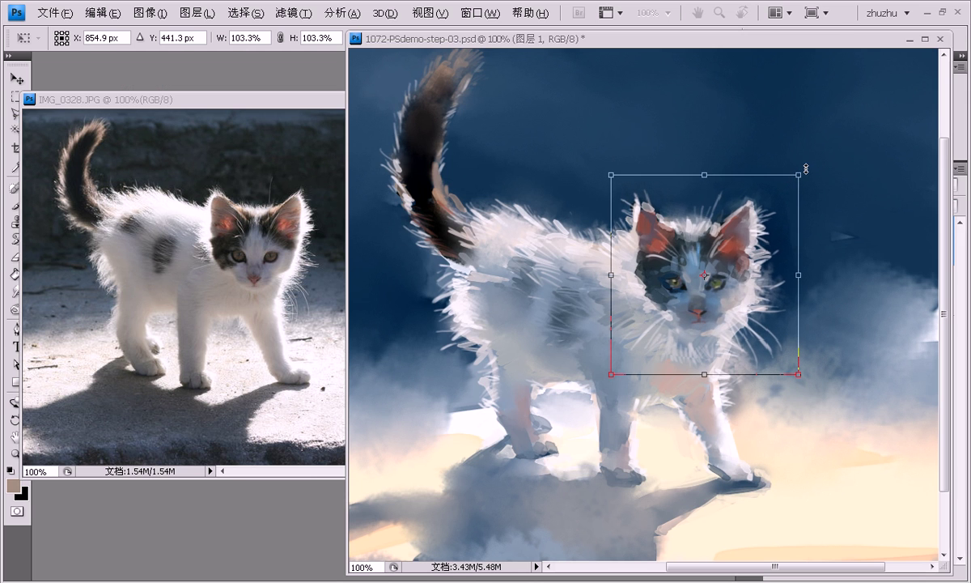
{"action": "left_click_drag", "start_coordinate": [816, 170], "coordinate": [814, 173]}
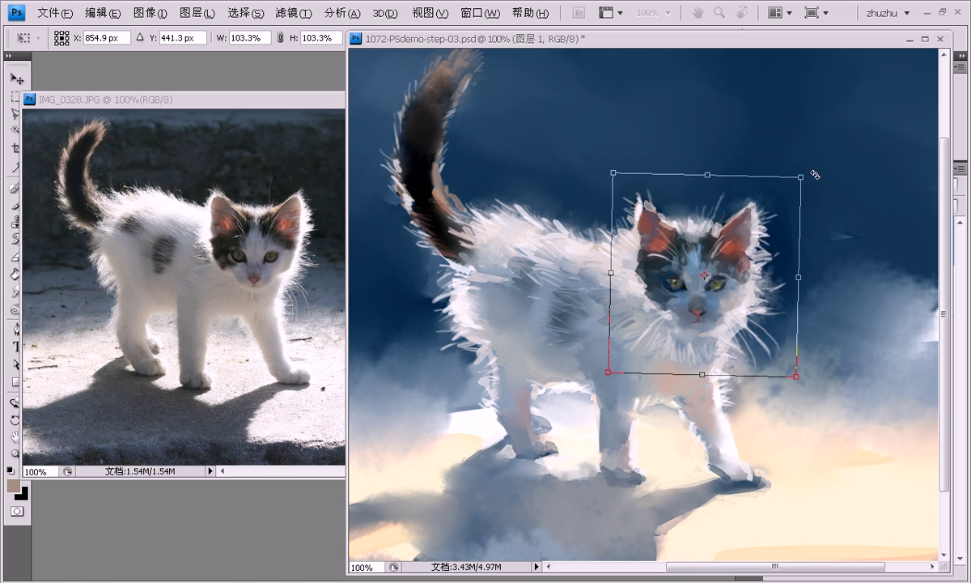
{"action": "left_click_drag", "start_coordinate": [816, 175], "coordinate": [806, 171]}
{"action": "left_click_drag", "start_coordinate": [716, 277], "coordinate": [712, 274]}
{"action": "key", "text": "ctrl+minus"}
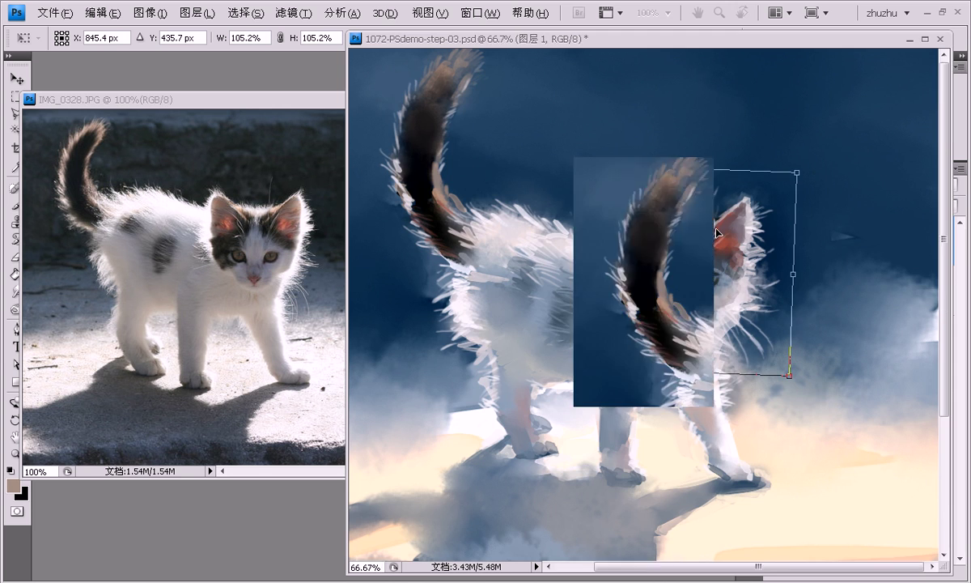
{"action": "key", "text": "ctrl+minus"}
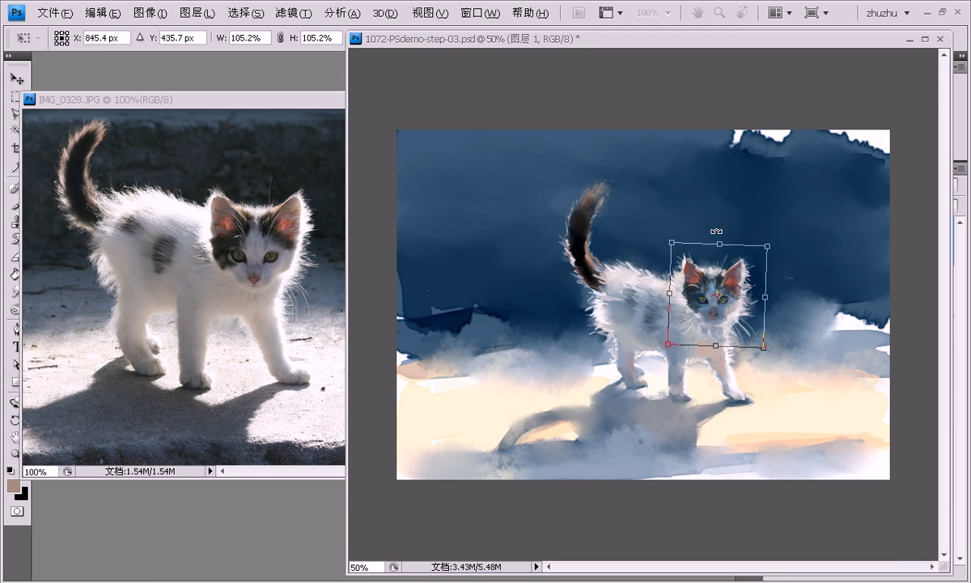
{"action": "key", "text": "Return"}
{"action": "key", "text": "l"}
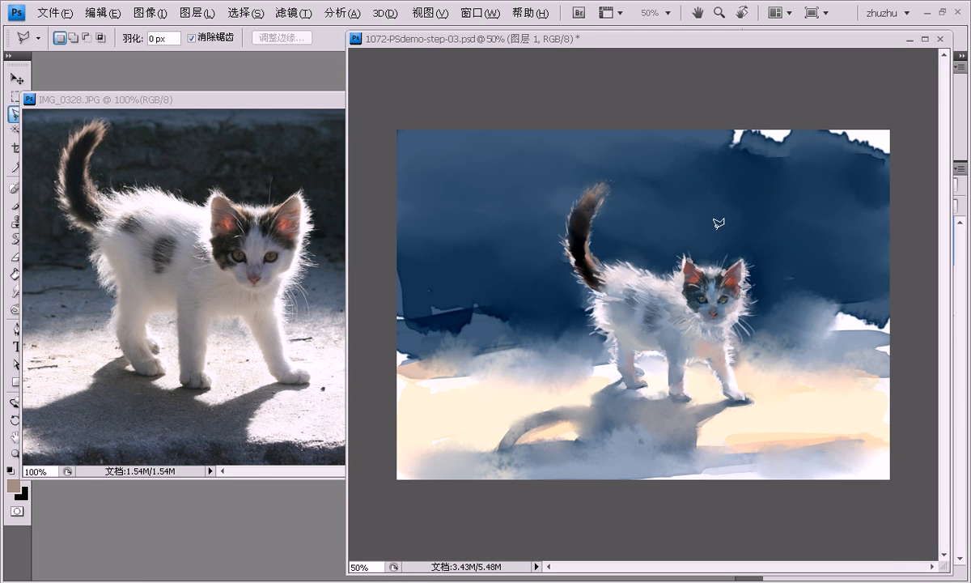
{"action": "key", "text": "v"}
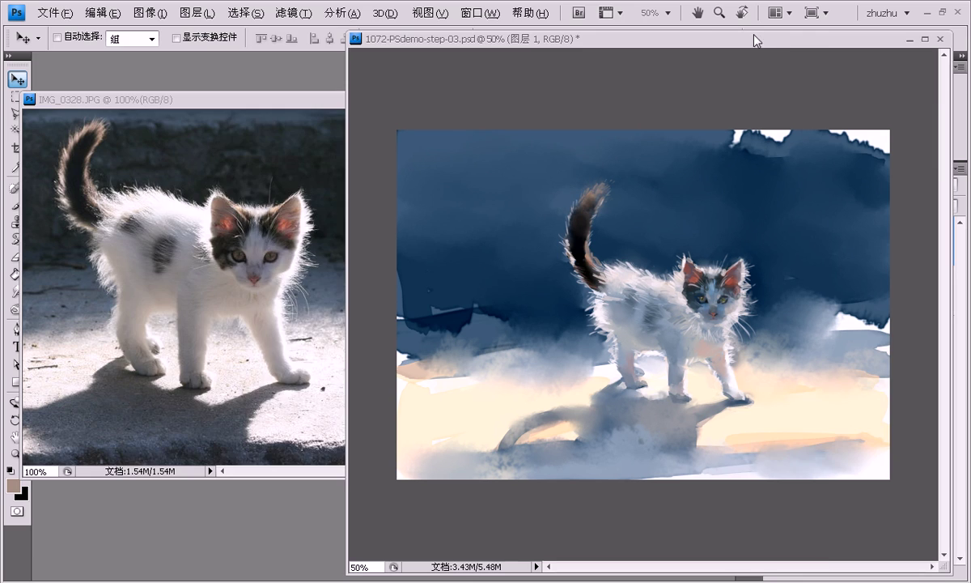
{"action": "left_click_drag", "start_coordinate": [754, 40], "coordinate": [438, 19]}
{"action": "left_click", "coordinate": [773, 241]}
{"action": "double_click", "coordinate": [773, 241]}
{"action": "double_click", "coordinate": [772, 241]}
{"action": "left_click", "coordinate": [773, 241]}
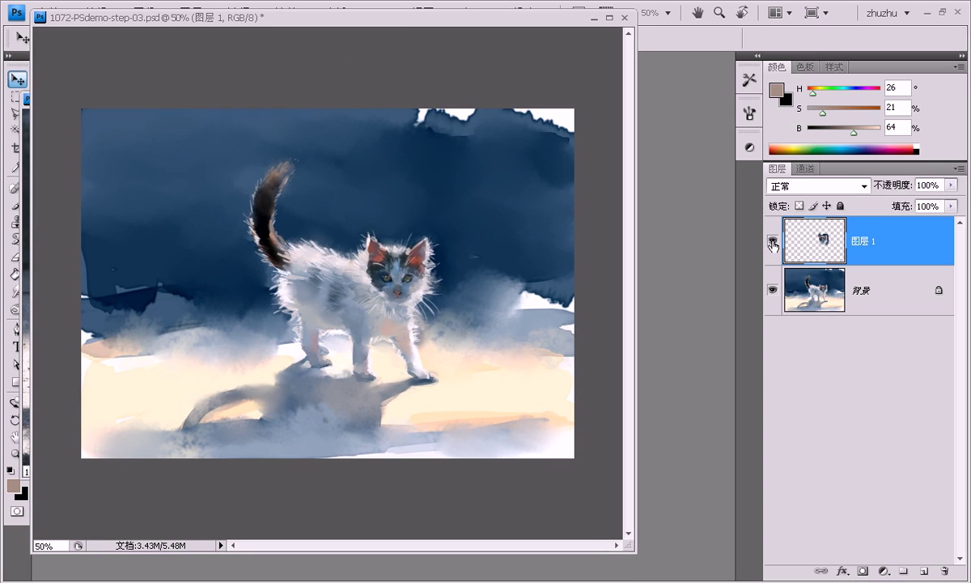
{"action": "left_click", "coordinate": [773, 241]}
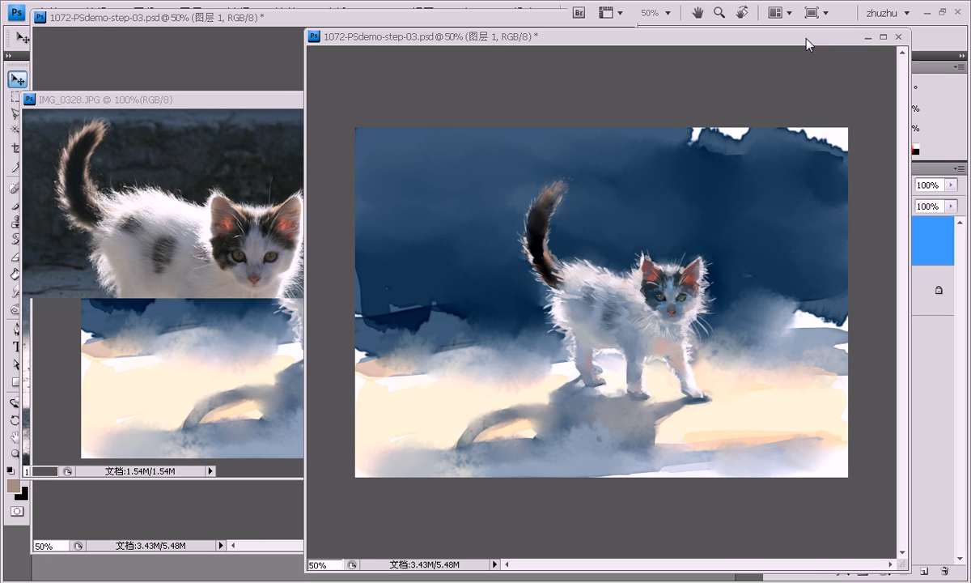
{"action": "left_click_drag", "start_coordinate": [474, 22], "coordinate": [795, 40]}
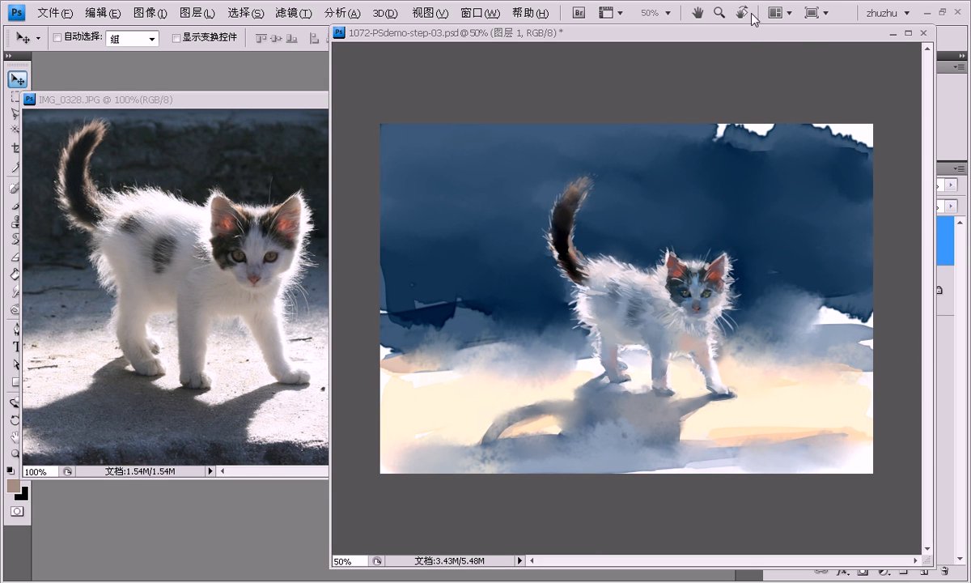
{"action": "left_click_drag", "start_coordinate": [754, 33], "coordinate": [561, 32]}
{"action": "left_click", "coordinate": [773, 241]}
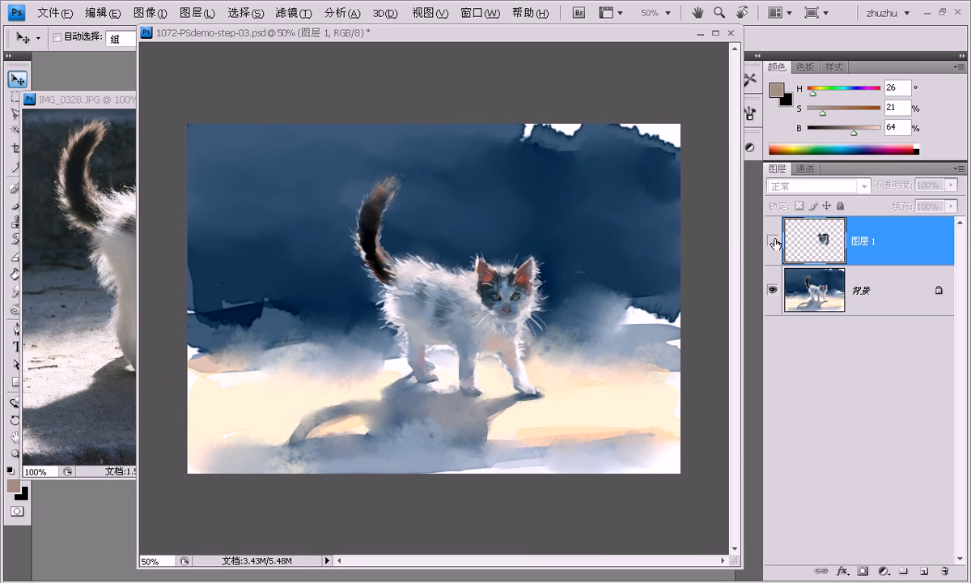
{"action": "left_click_drag", "start_coordinate": [611, 37], "coordinate": [839, 37]}
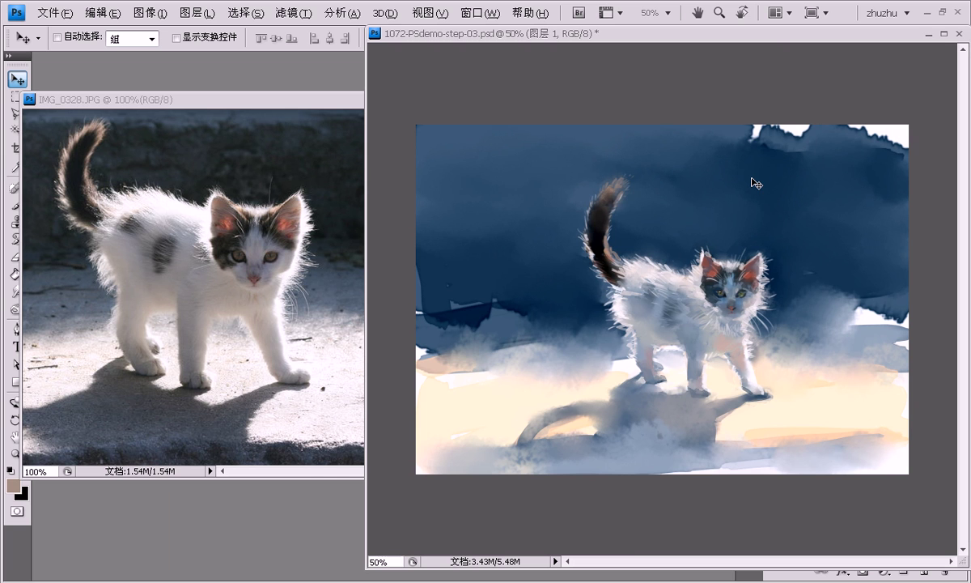
Step: Rescale the cat head to about 102.6% and apply the transform
{"action": "key", "text": "ctrl+t"}
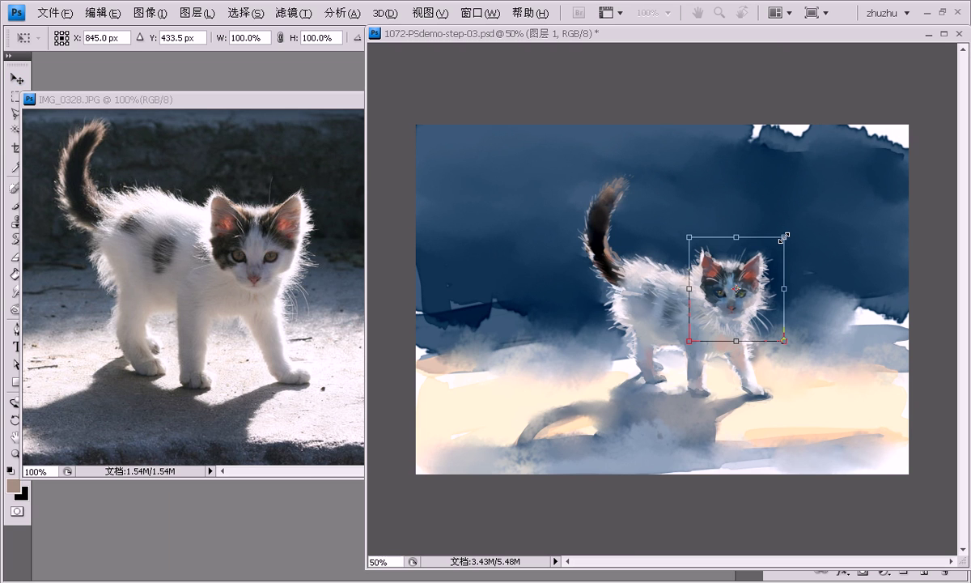
{"action": "left_click_drag", "start_coordinate": [783, 237], "coordinate": [789, 232]}
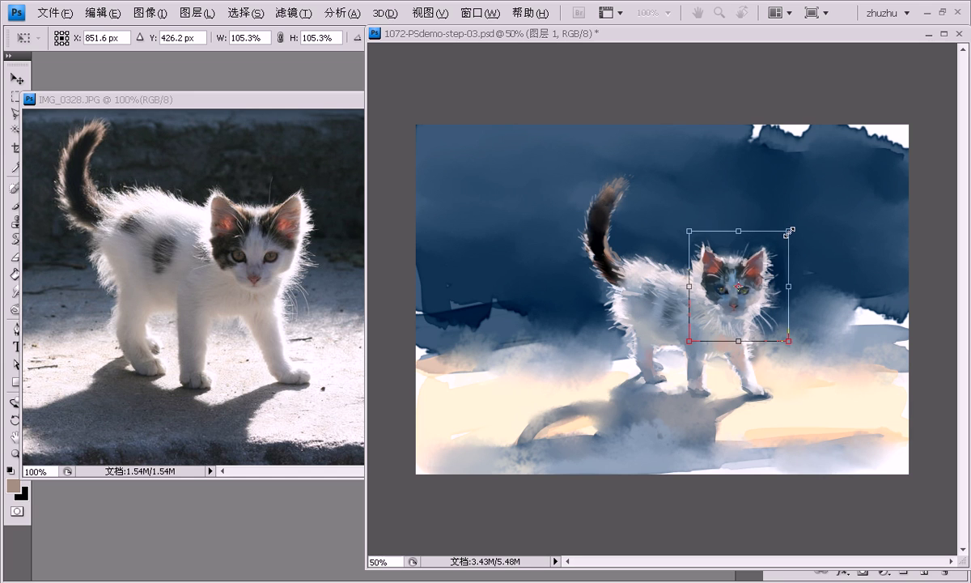
{"action": "left_click_drag", "start_coordinate": [789, 230], "coordinate": [791, 228]}
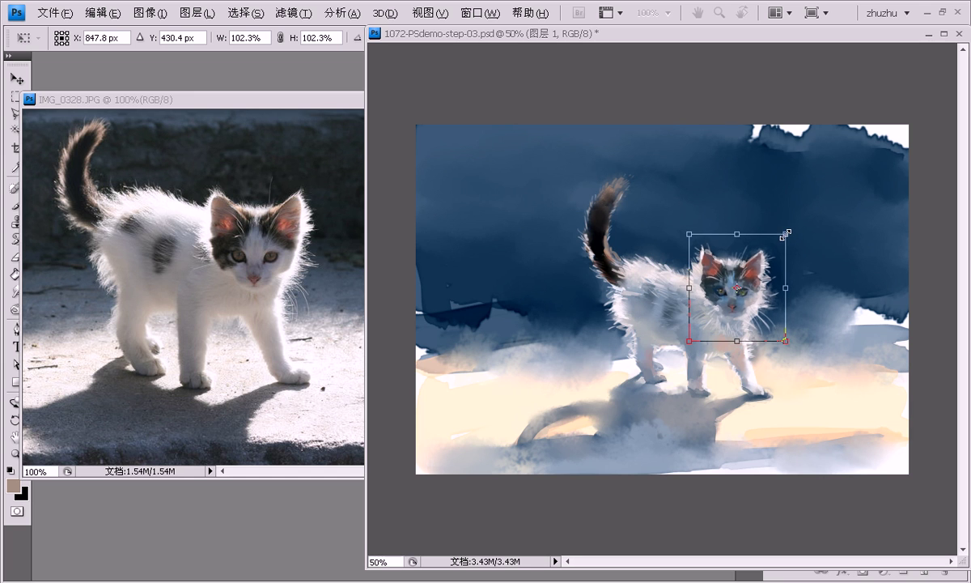
{"action": "key", "text": "Return"}
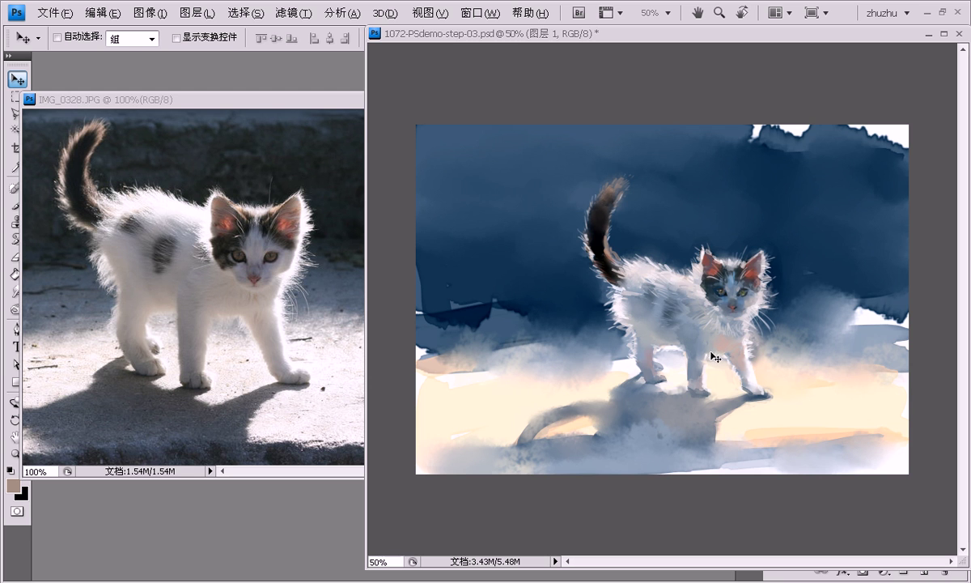
Step: Zoom to 100% to check the head, then merge it down into the painting
{"action": "key", "text": "ctrl+plus"}
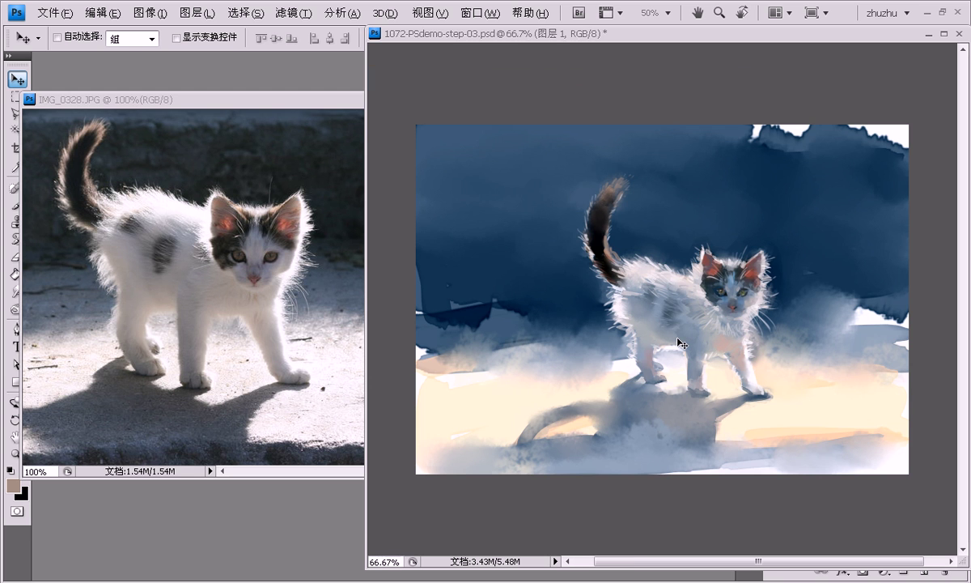
{"action": "key", "text": "ctrl+plus"}
{"action": "left_click_drag", "start_coordinate": [752, 307], "coordinate": [578, 368]}
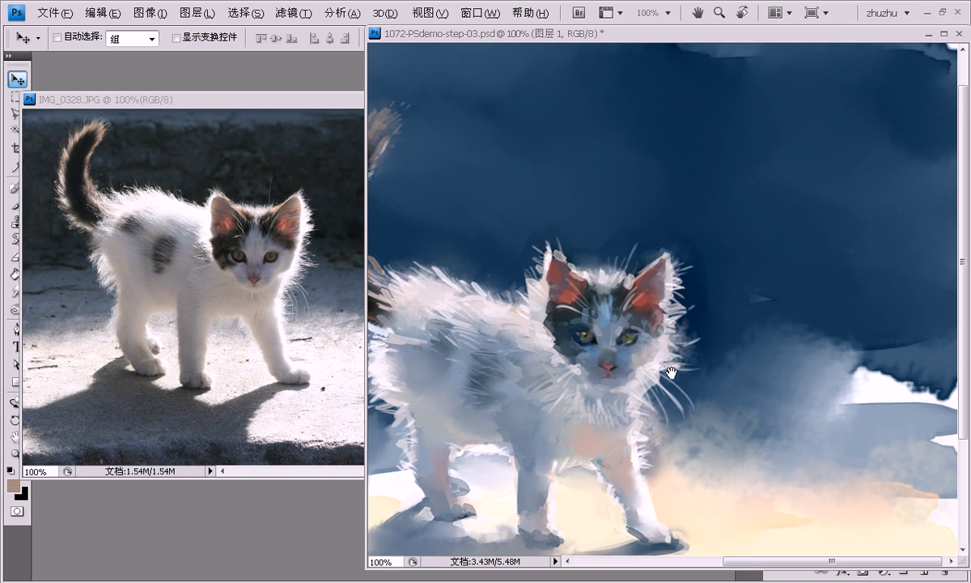
{"action": "left_click_drag", "start_coordinate": [664, 401], "coordinate": [696, 389]}
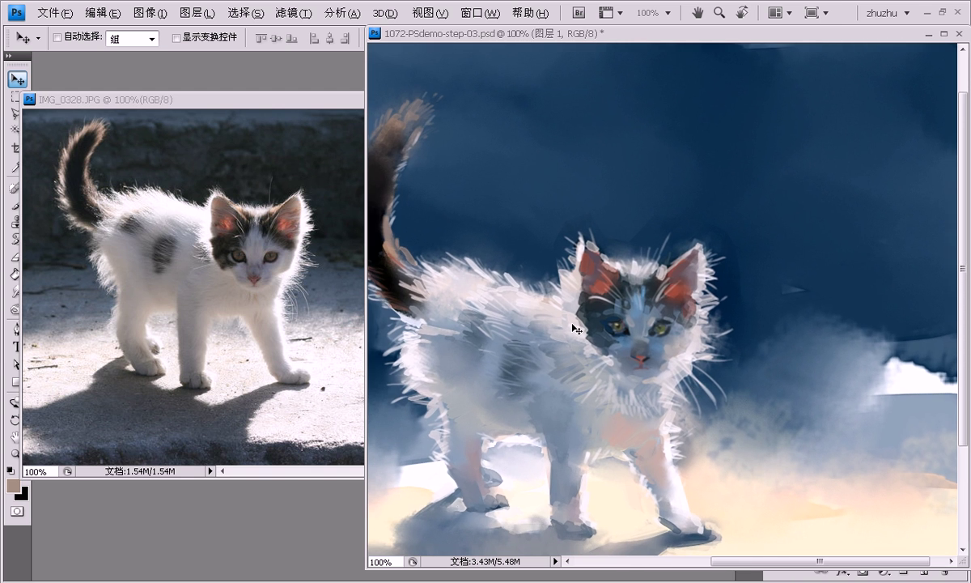
{"action": "key", "text": "ctrl+e"}
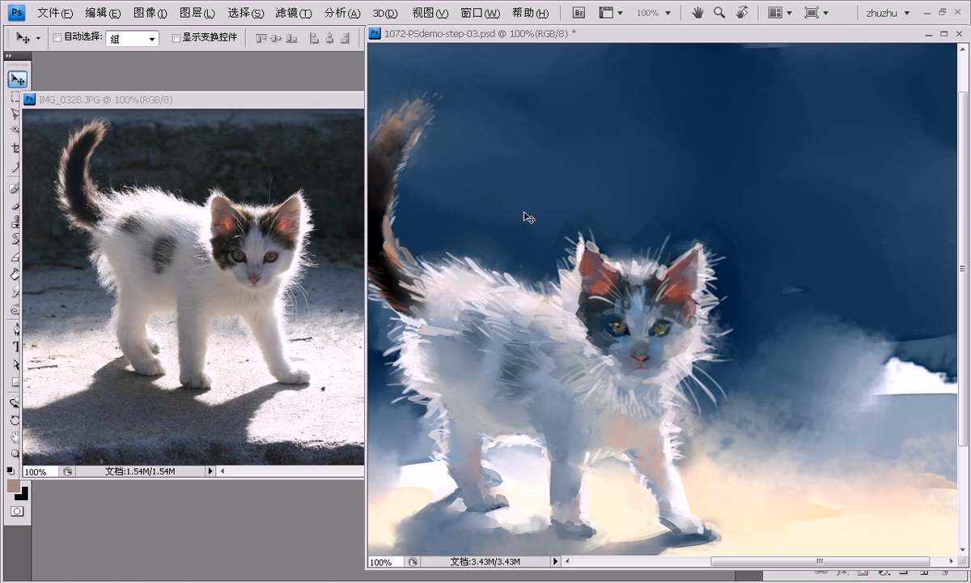
Step: Smudge the head's fur edges into the neck with a size-35, 30%-strength Smudge brush
{"action": "key", "text": "r"}
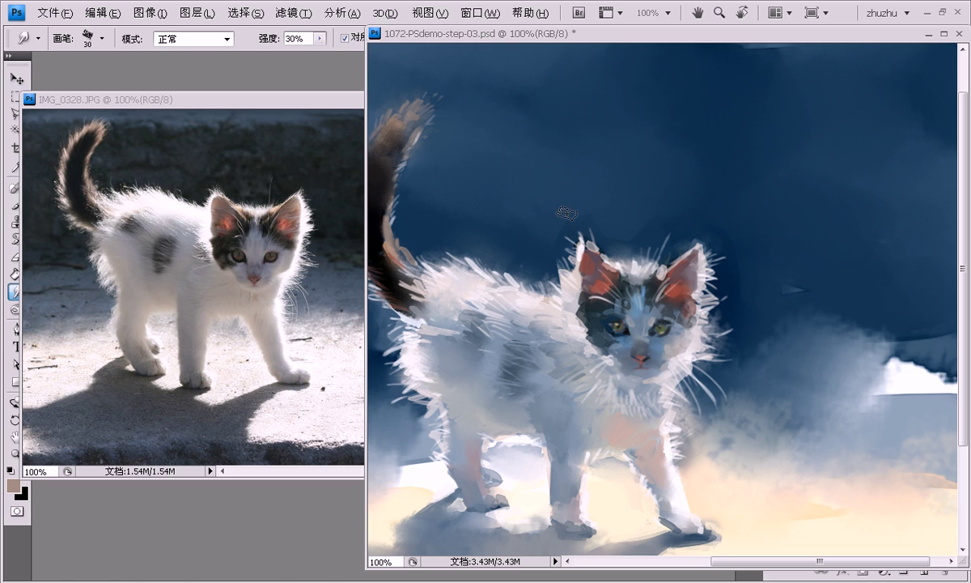
{"action": "key", "text": "bracketright"}
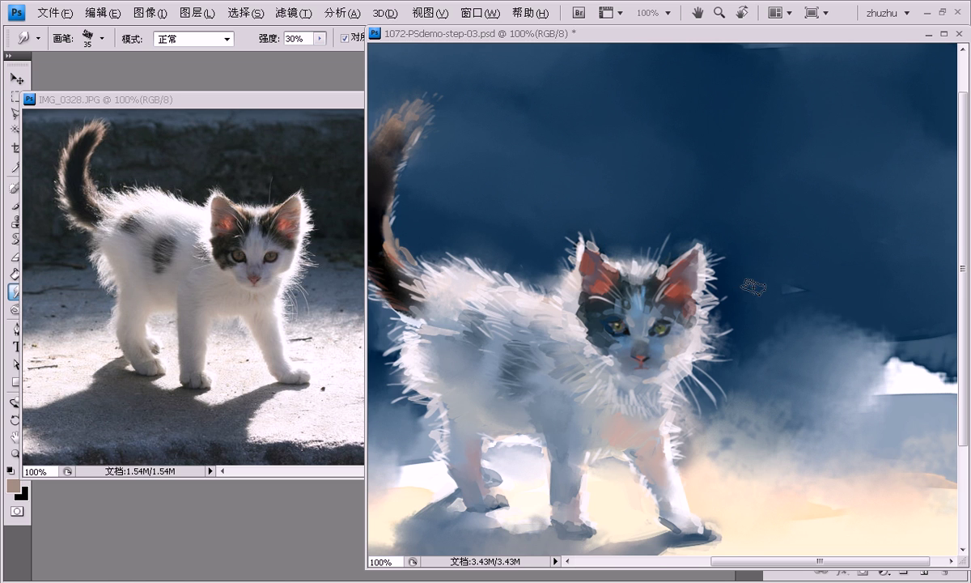
{"action": "left_click_drag", "start_coordinate": [770, 382], "coordinate": [757, 330]}
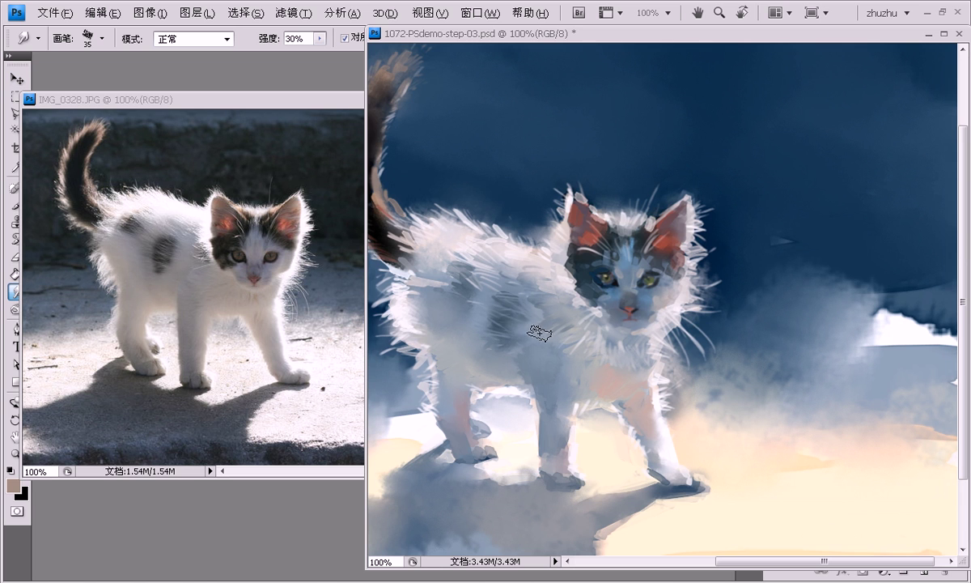
{"action": "left_click_drag", "start_coordinate": [733, 320], "coordinate": [753, 323]}
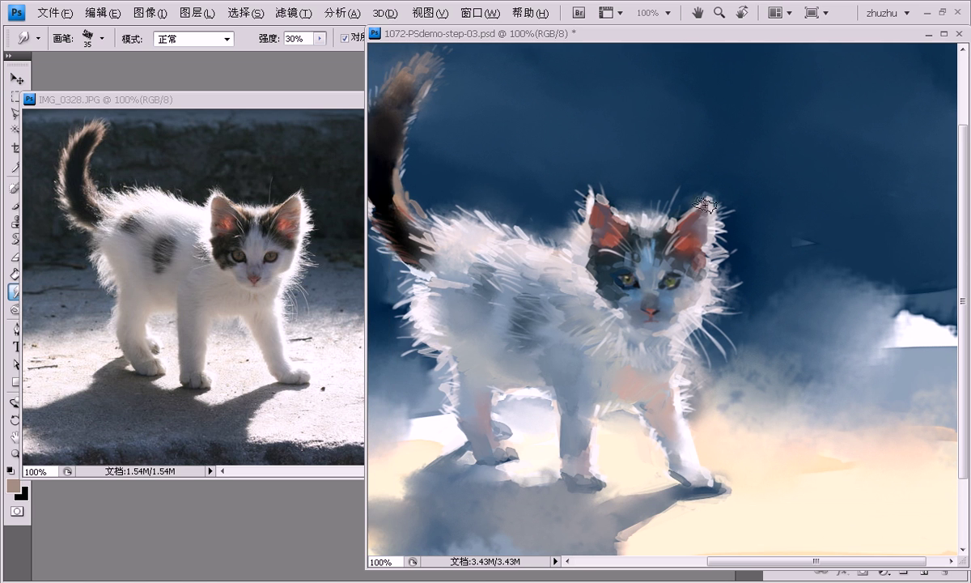
Step: Select the 美工笔 90 marker brush preset and shrink it to size 7 for detail work
{"action": "key", "text": "b"}
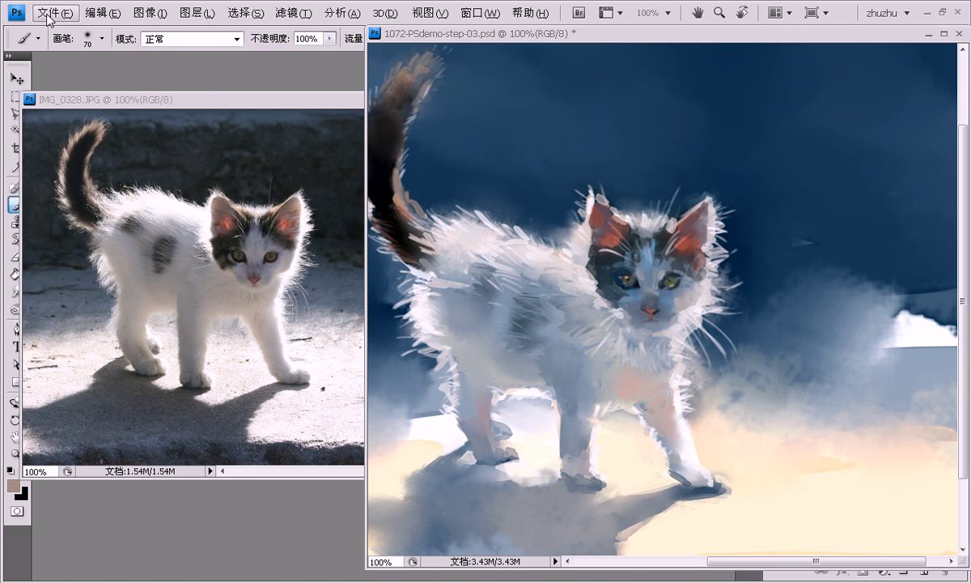
{"action": "left_click", "coordinate": [38, 38]}
{"action": "left_click", "coordinate": [160, 99]}
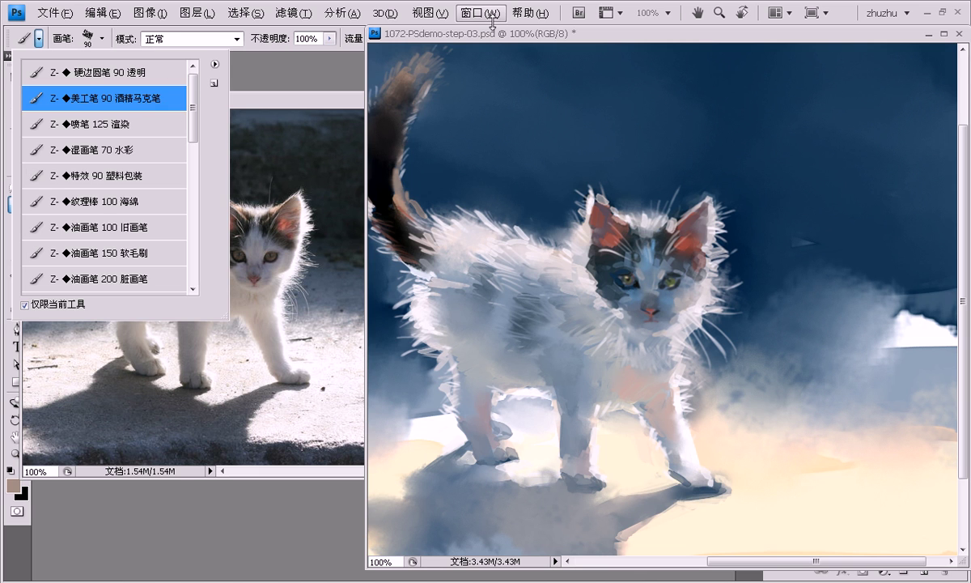
{"action": "key", "text": "Return"}
{"action": "key", "text": "bracketleft"}
{"action": "key", "text": "bracketleft"}
{"action": "key", "text": "bracketleft"}
Step: Sample near-white and blue-grey tones from the canvas to refine fur around the face and muzzle
{"action": "left_click", "coordinate": [588, 280], "text": "alt"}
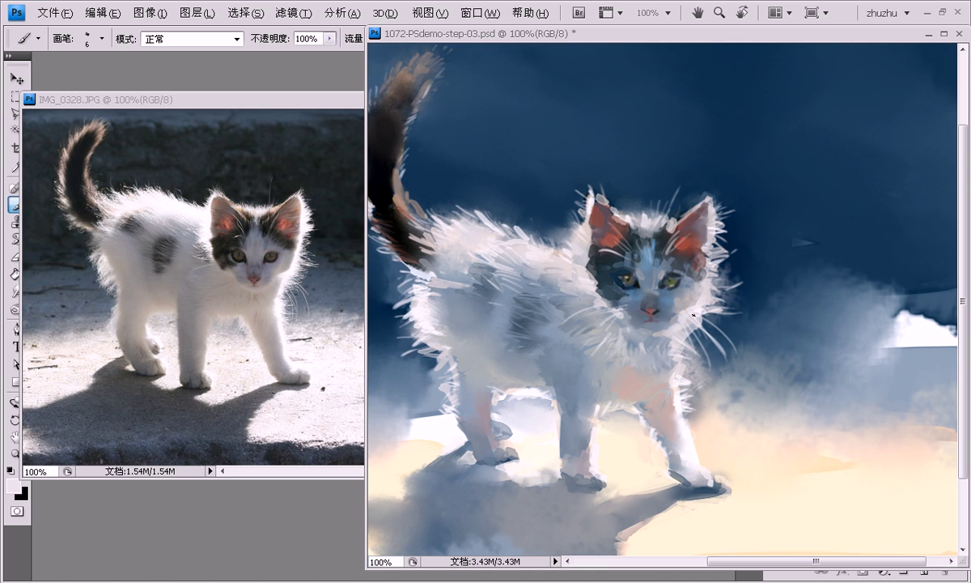
{"action": "left_click", "coordinate": [643, 302], "text": "alt"}
{"action": "left_click", "coordinate": [686, 304], "text": "alt"}
{"action": "left_click", "coordinate": [603, 296], "text": "alt"}
{"action": "left_click", "coordinate": [639, 283], "text": "alt"}
{"action": "left_click", "coordinate": [632, 312], "text": "alt"}
{"action": "left_click", "coordinate": [635, 312], "text": "alt"}
{"action": "left_click", "coordinate": [633, 317], "text": "alt"}
{"action": "left_click", "coordinate": [635, 320], "text": "alt"}
{"action": "left_click", "coordinate": [664, 330], "text": "alt"}
Step: Sample brown, white and blue-grey tones to refine the tail, body, legs and paws
{"action": "left_click_drag", "start_coordinate": [686, 182], "coordinate": [710, 165]}
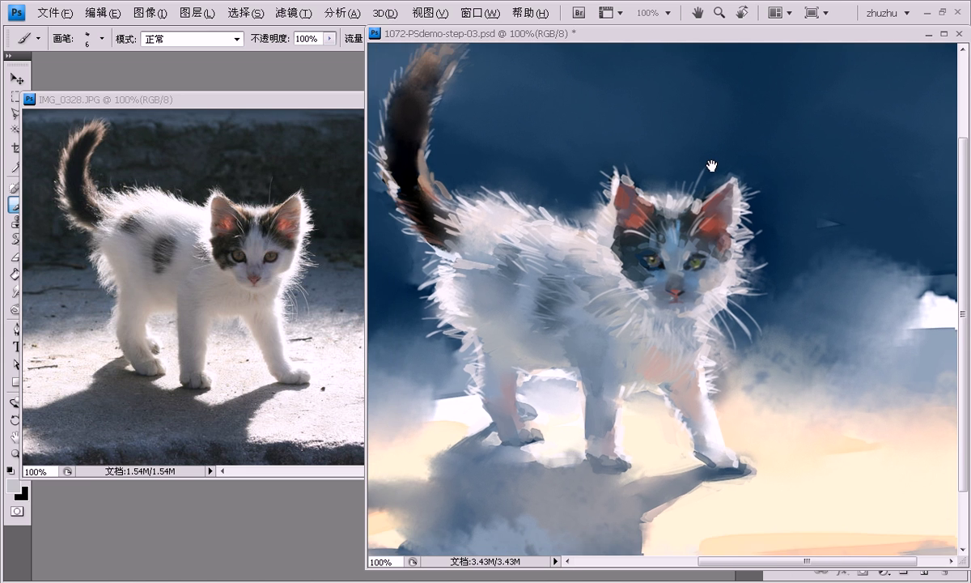
{"action": "mouse_move", "coordinate": [657, 119]}
{"action": "left_mouse_down"}
{"action": "mouse_move", "coordinate": [706, 146]}
{"action": "mouse_move", "coordinate": [709, 173]}
{"action": "mouse_move", "coordinate": [696, 160]}
{"action": "left_mouse_up"}
{"action": "left_click", "coordinate": [468, 244], "text": "alt"}
{"action": "left_click", "coordinate": [477, 266], "text": "alt"}
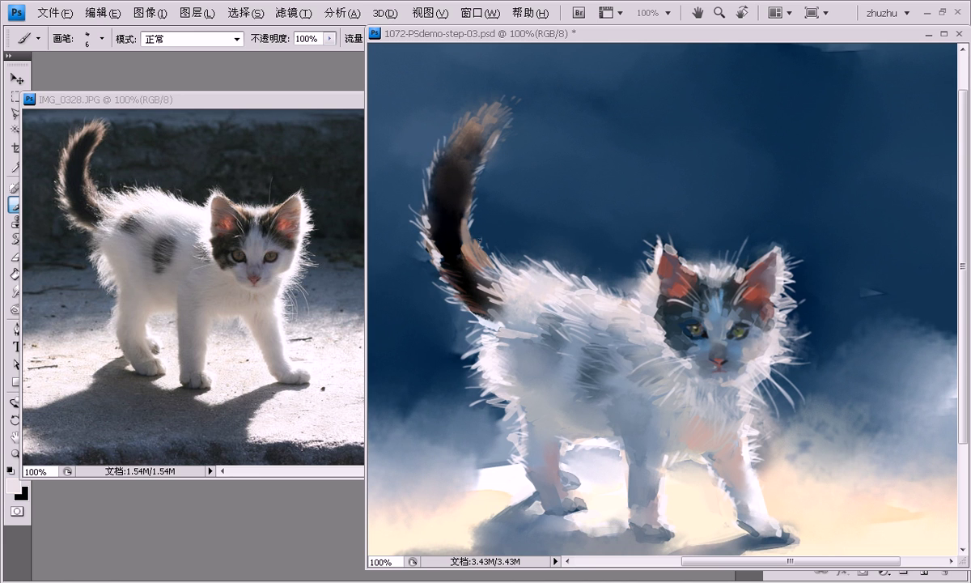
{"action": "left_click_drag", "start_coordinate": [543, 367], "coordinate": [515, 295]}
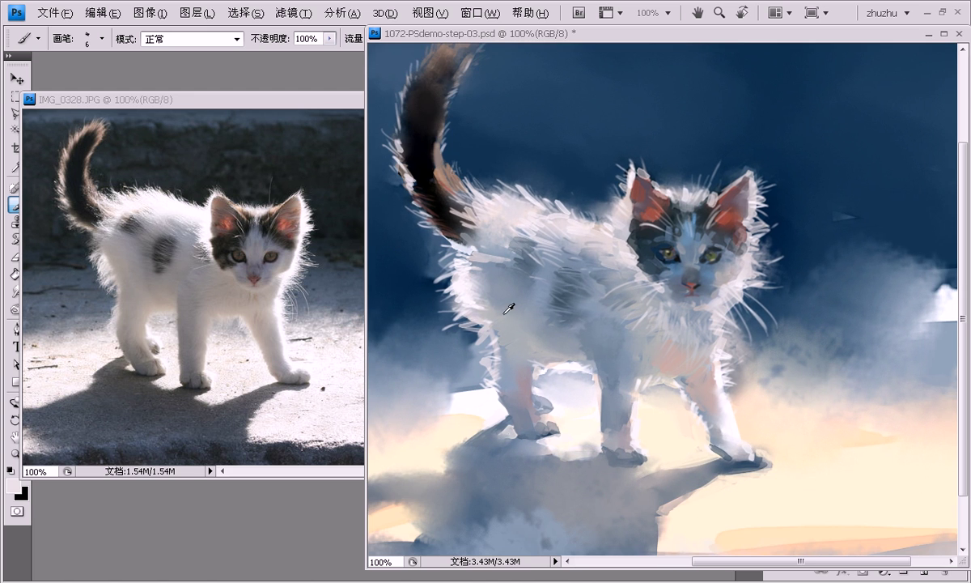
{"action": "left_click", "coordinate": [507, 299], "text": "alt"}
{"action": "left_click", "coordinate": [487, 312], "text": "alt"}
{"action": "left_click", "coordinate": [522, 320], "text": "alt"}
{"action": "left_click", "coordinate": [522, 419], "text": "alt"}
{"action": "left_click", "coordinate": [548, 419], "text": "alt"}
{"action": "left_click", "coordinate": [464, 403], "text": "alt"}
{"action": "key", "text": "r"}
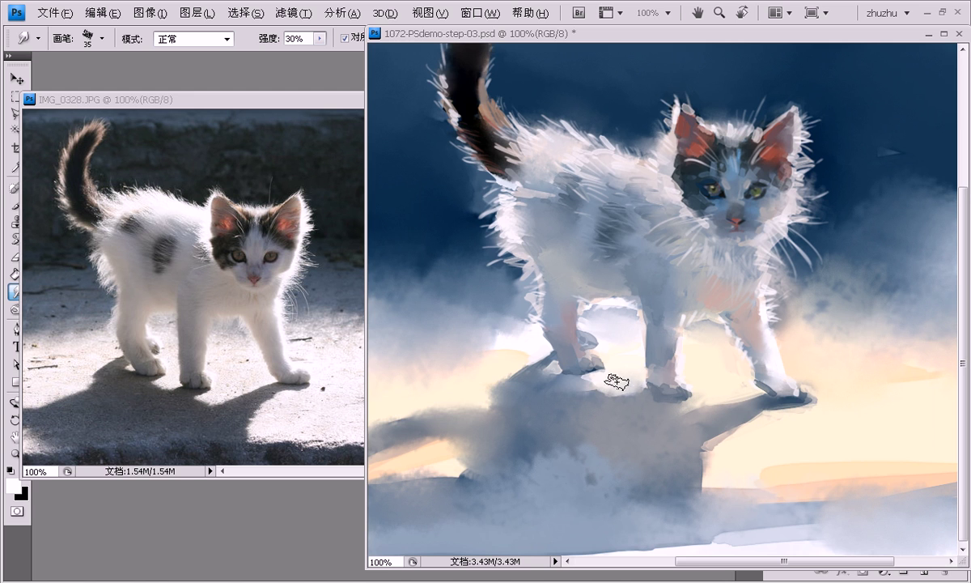
Step: Pan the view and zoom out to 50% to see the whole kitten painting
{"action": "left_click_drag", "start_coordinate": [615, 315], "coordinate": [601, 375]}
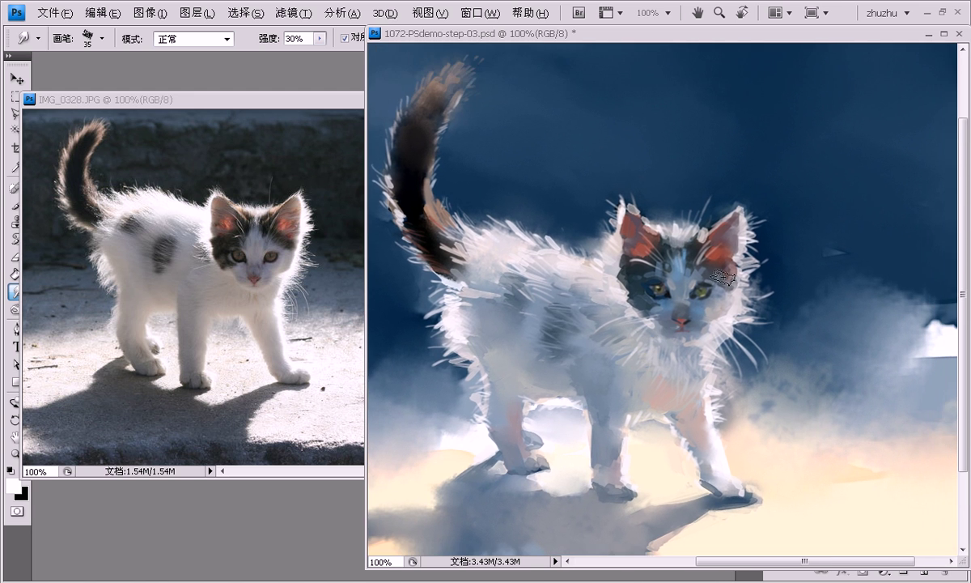
{"action": "key", "text": "ctrl+minus"}
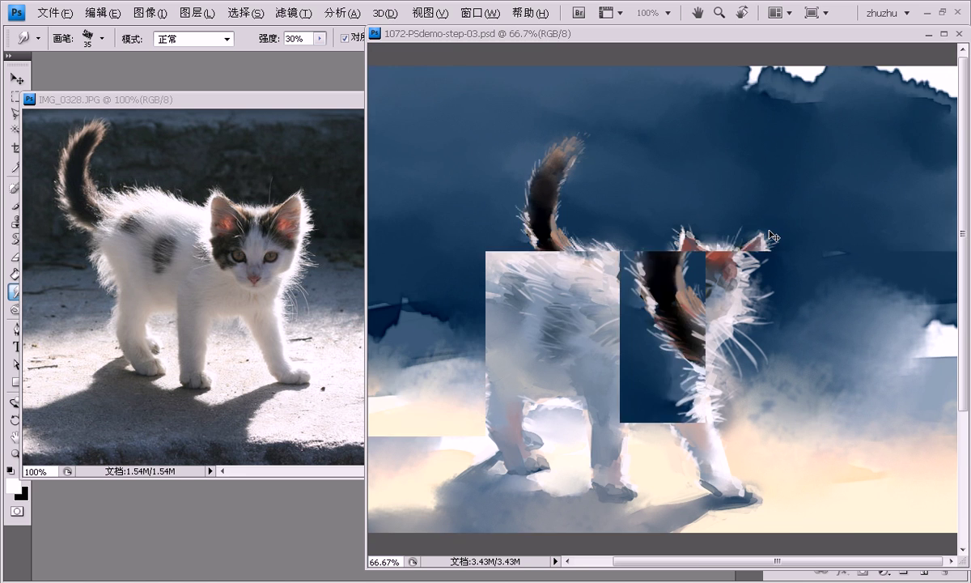
{"action": "key", "text": "ctrl+minus"}
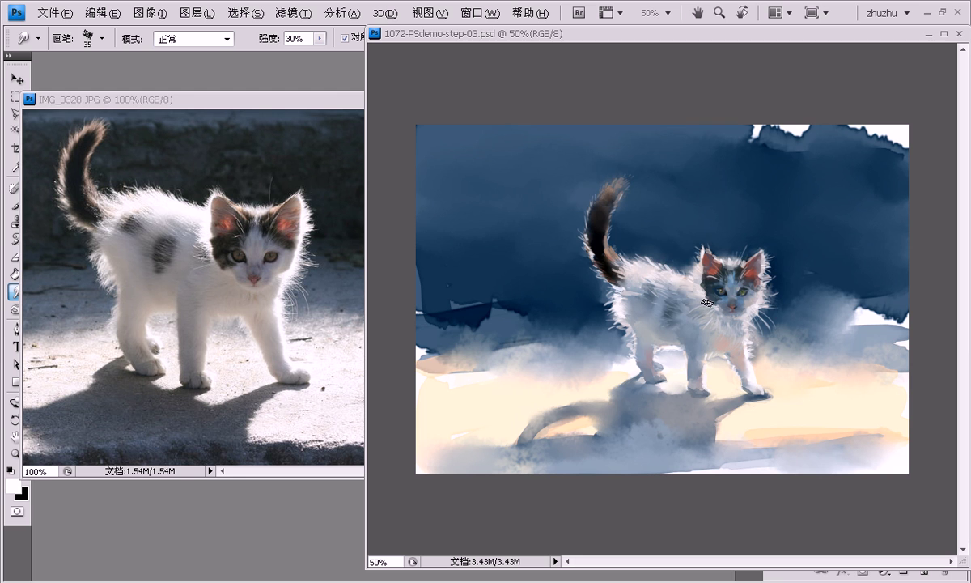
Step: Create new layer 图层 1 with an orange colour tag and Overlay (叠加) blending
{"action": "key", "text": "ctrl+shift+n"}
{"action": "left_click", "coordinate": [445, 146]}
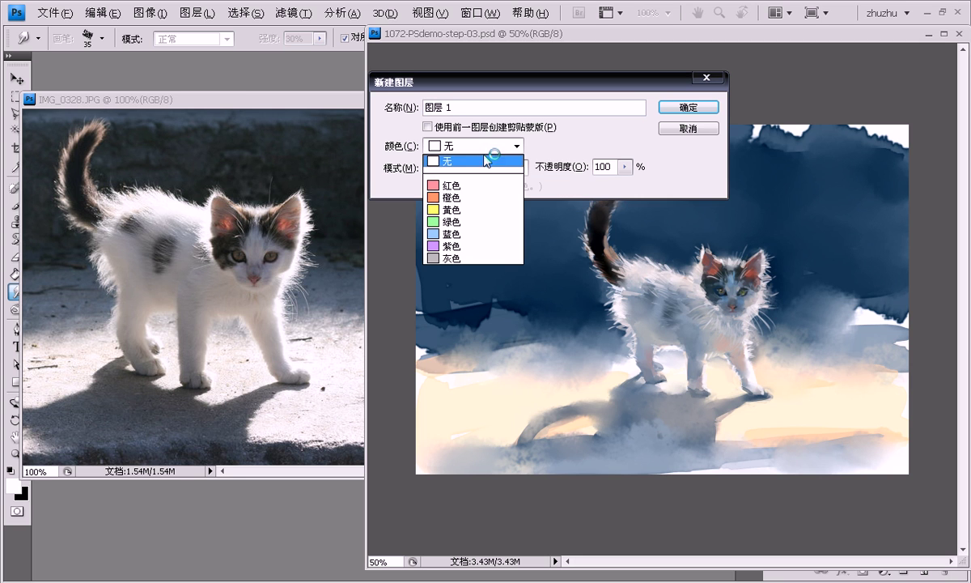
{"action": "left_click", "coordinate": [474, 197]}
{"action": "left_click", "coordinate": [486, 167]}
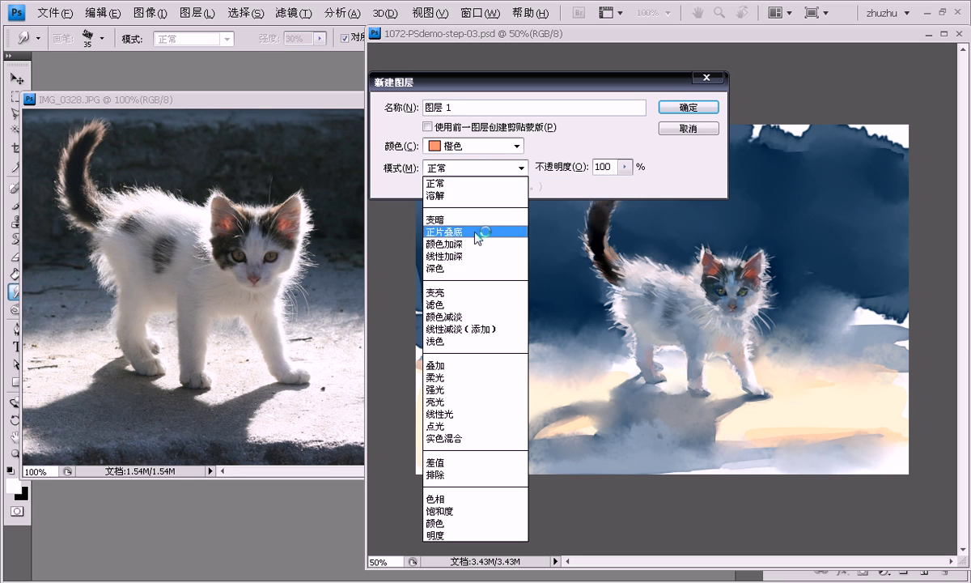
{"action": "left_click", "coordinate": [461, 365]}
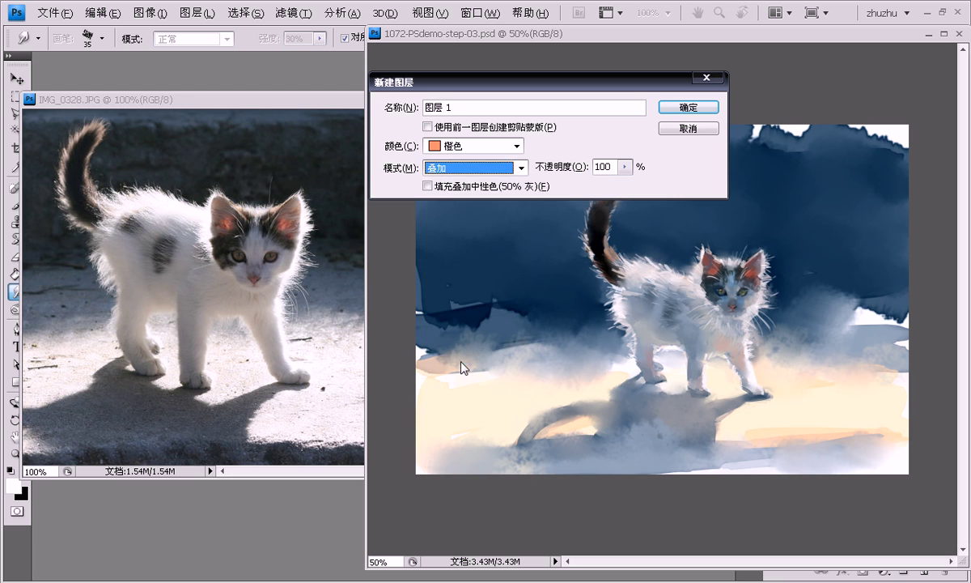
{"action": "left_click", "coordinate": [665, 106]}
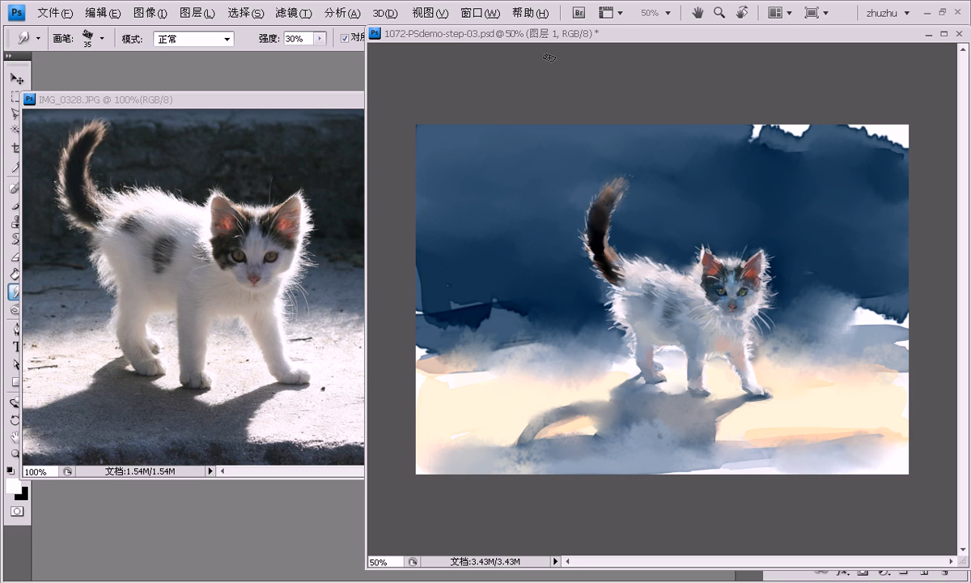
Step: Choose the 喷笔 125 渲染 airbrush preset with peach foreground colour f4c8a4
{"action": "key", "text": "b"}
{"action": "left_click", "coordinate": [38, 38]}
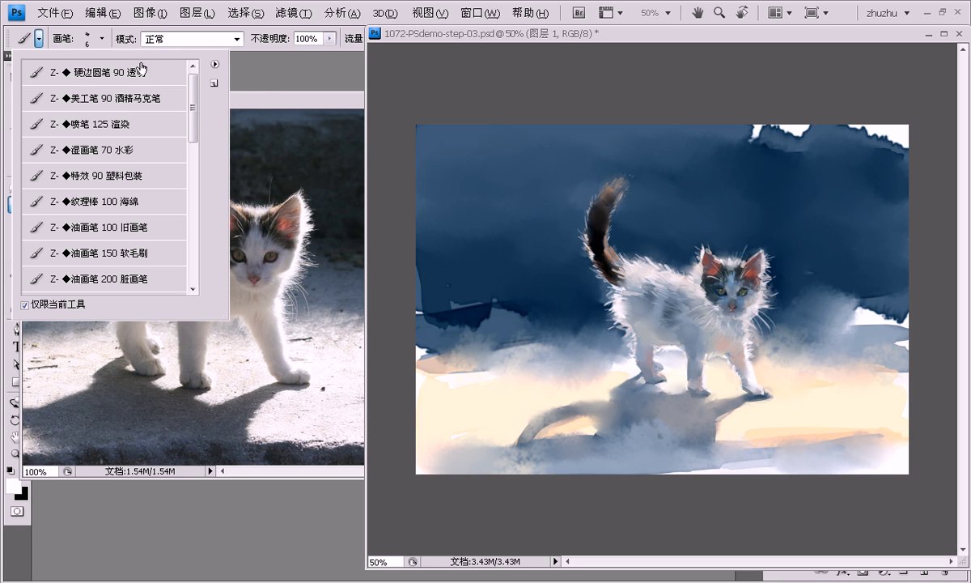
{"action": "left_click", "coordinate": [131, 122]}
{"action": "left_click", "coordinate": [404, 49]}
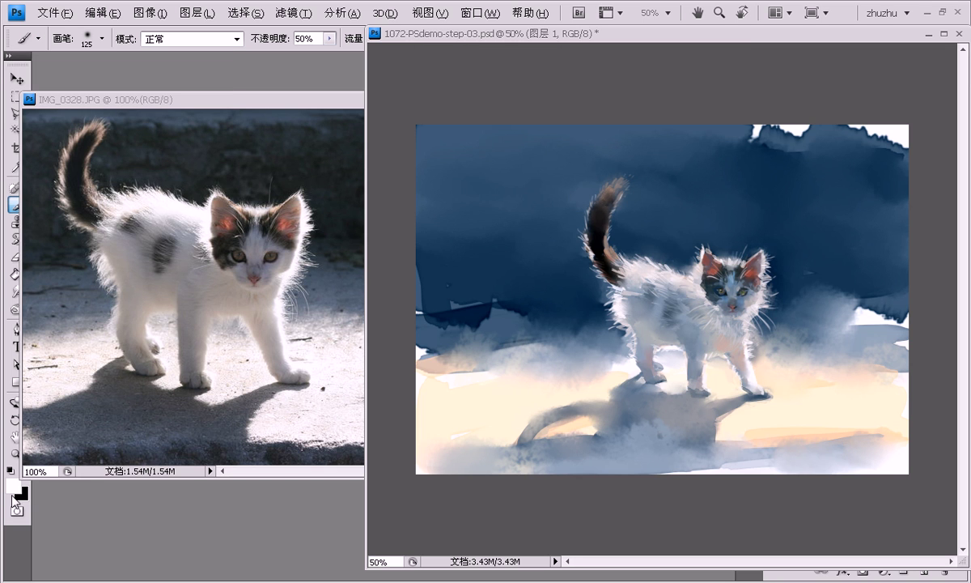
{"action": "left_click", "coordinate": [13, 484]}
{"action": "left_click", "coordinate": [559, 320]}
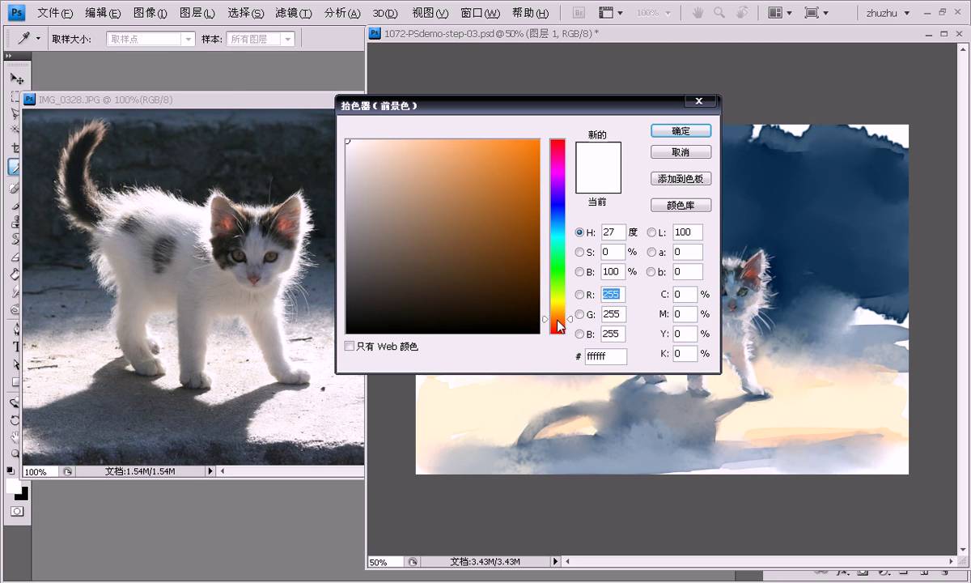
{"action": "left_click_drag", "start_coordinate": [432, 146], "coordinate": [409, 148]}
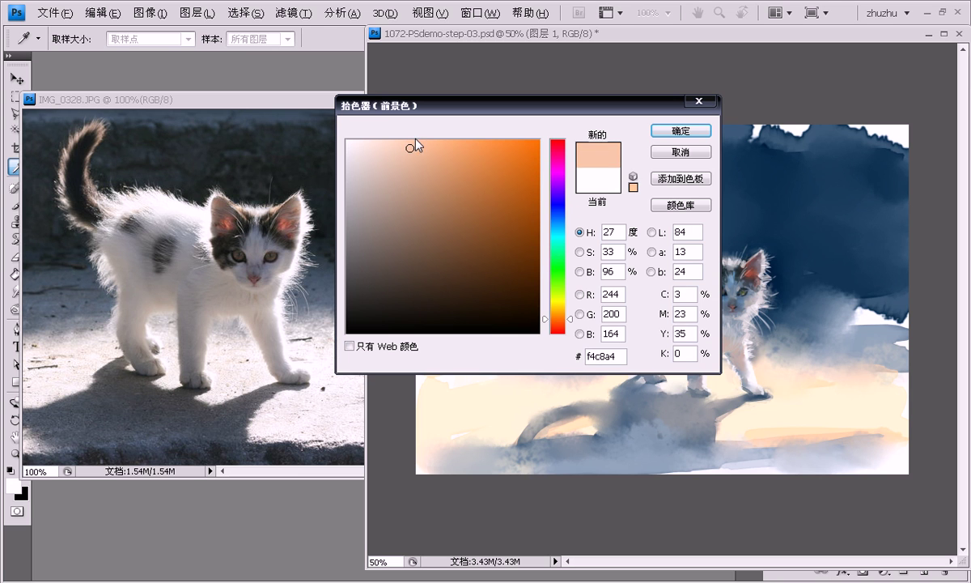
{"action": "left_click", "coordinate": [682, 132]}
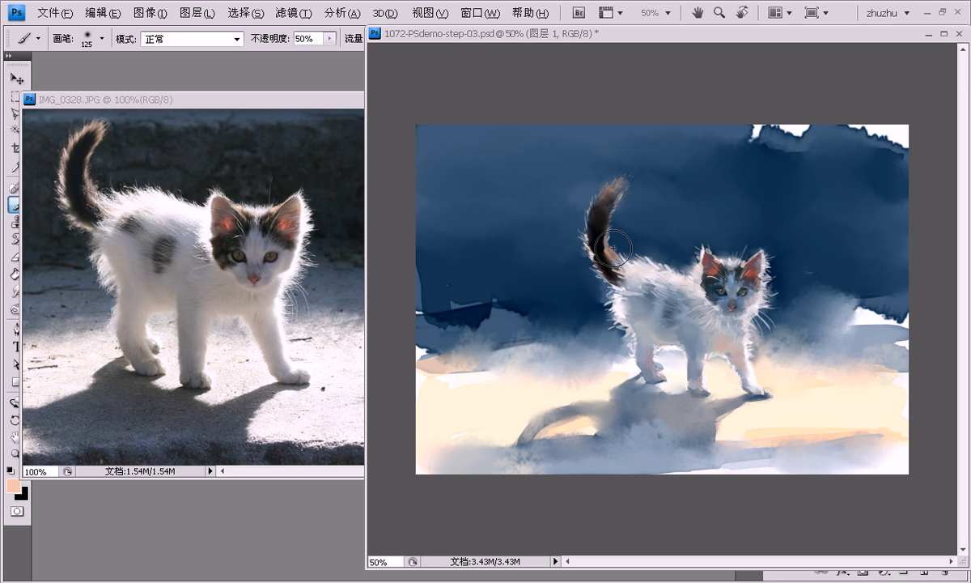
Step: Airbrush peach light over the tail, back, legs and belly
{"action": "mouse_move", "coordinate": [624, 268]}
{"action": "left_mouse_down"}
{"action": "mouse_move", "coordinate": [753, 261]}
{"action": "mouse_move", "coordinate": [725, 351]}
{"action": "mouse_move", "coordinate": [753, 354]}
{"action": "mouse_move", "coordinate": [715, 354]}
{"action": "mouse_move", "coordinate": [687, 386]}
{"action": "mouse_move", "coordinate": [666, 329]}
{"action": "mouse_move", "coordinate": [632, 321]}
{"action": "mouse_move", "coordinate": [634, 342]}
{"action": "mouse_move", "coordinate": [613, 306]}
{"action": "mouse_move", "coordinate": [621, 303]}
{"action": "mouse_move", "coordinate": [624, 335]}
{"action": "left_mouse_up"}
{"action": "left_click_drag", "start_coordinate": [764, 239], "coordinate": [766, 252]}
{"action": "left_click_drag", "start_coordinate": [605, 182], "coordinate": [570, 174]}
{"action": "mouse_move", "coordinate": [611, 244]}
{"action": "left_mouse_down"}
{"action": "mouse_move", "coordinate": [594, 264]}
{"action": "mouse_move", "coordinate": [566, 247]}
{"action": "mouse_move", "coordinate": [570, 259]}
{"action": "left_mouse_up"}
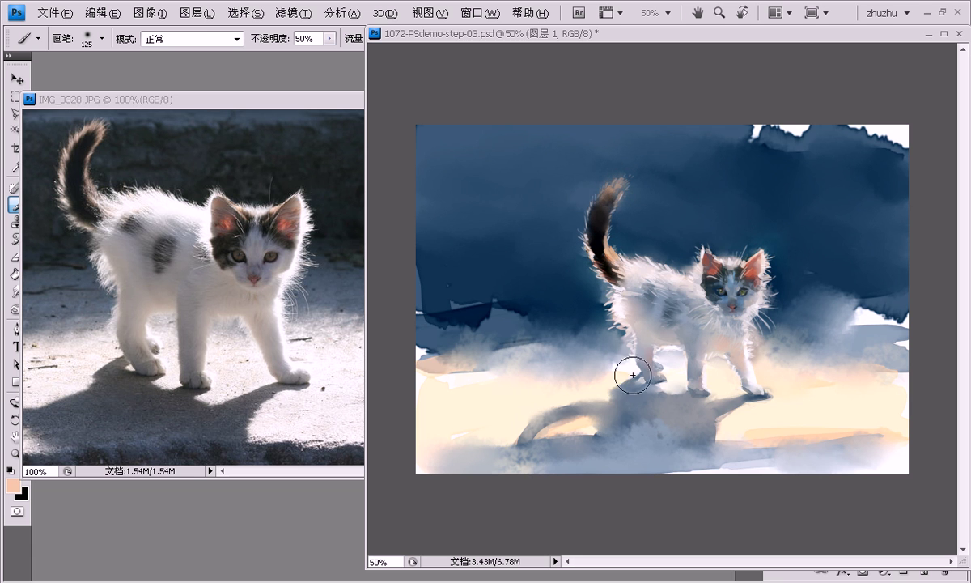
{"action": "mouse_move", "coordinate": [631, 377]}
{"action": "left_mouse_down"}
{"action": "mouse_move", "coordinate": [668, 390]}
{"action": "mouse_move", "coordinate": [661, 347]}
{"action": "mouse_move", "coordinate": [712, 348]}
{"action": "left_mouse_up"}
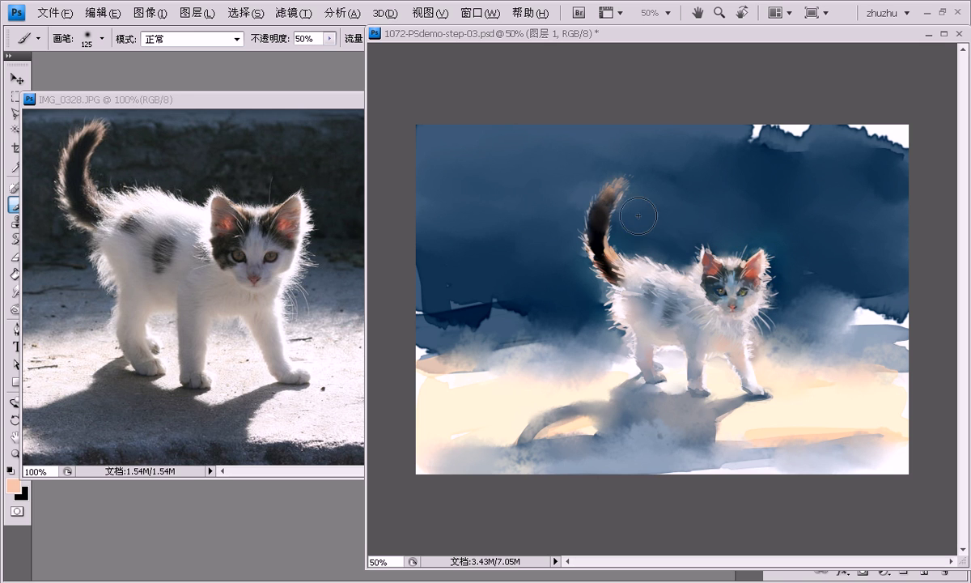
Step: Switch the foreground to orange d05e26 and brush it along the tail and front legs
{"action": "left_click", "coordinate": [13, 484]}
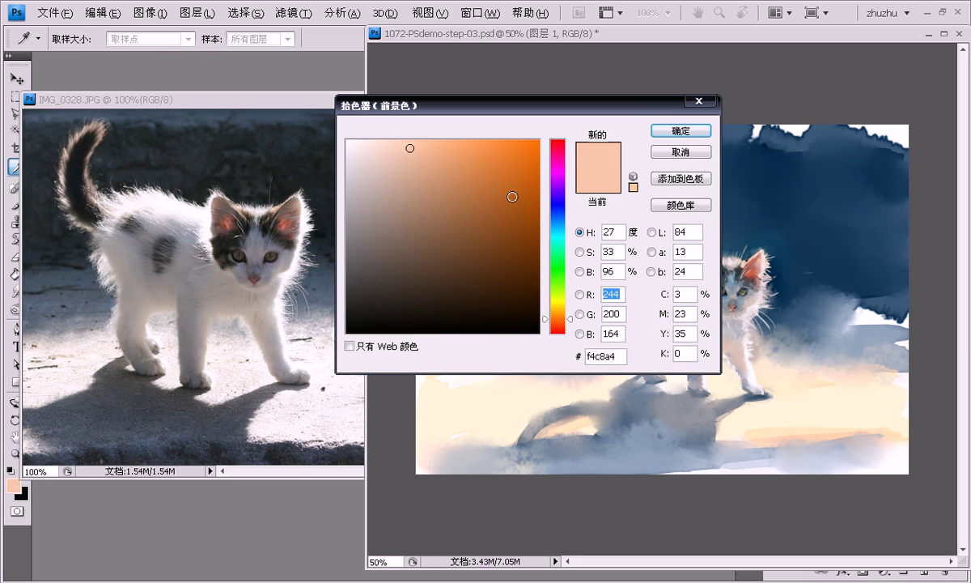
{"action": "left_click", "coordinate": [505, 183]}
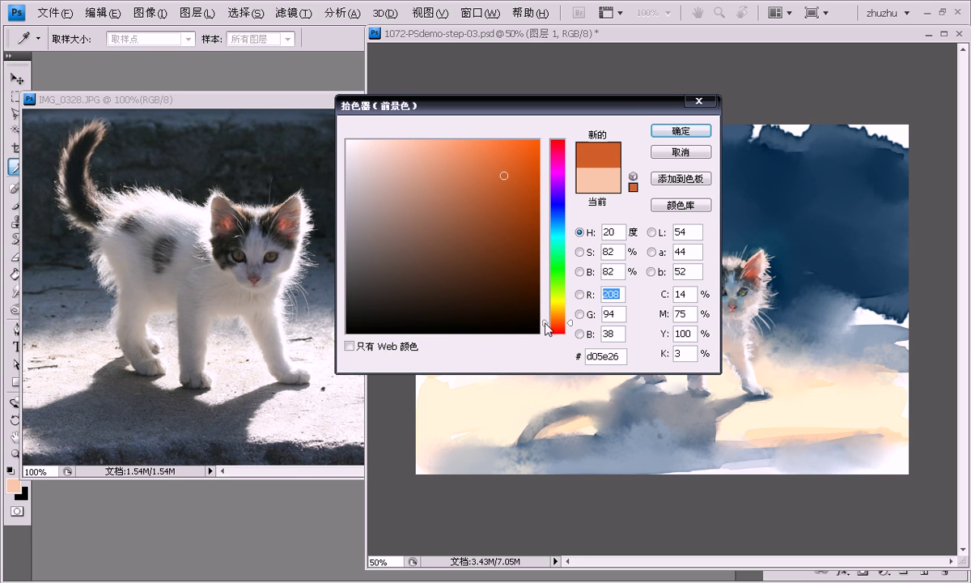
{"action": "left_click", "coordinate": [680, 130]}
{"action": "mouse_move", "coordinate": [617, 182]}
{"action": "left_mouse_down"}
{"action": "mouse_move", "coordinate": [617, 263]}
{"action": "mouse_move", "coordinate": [603, 258]}
{"action": "left_mouse_up"}
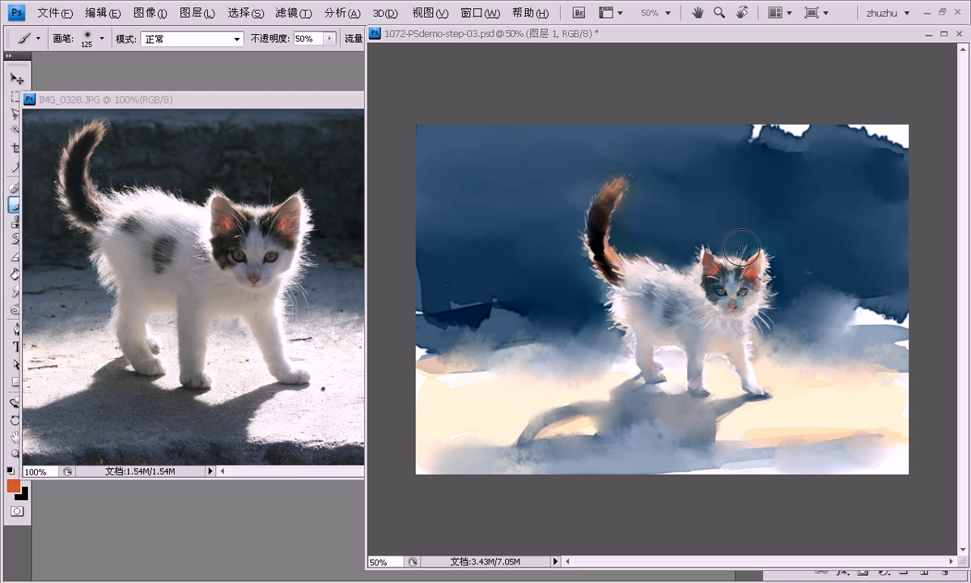
{"action": "left_click_drag", "start_coordinate": [691, 284], "coordinate": [712, 358]}
{"action": "mouse_move", "coordinate": [640, 325]}
{"action": "left_mouse_down"}
{"action": "mouse_move", "coordinate": [760, 403]}
{"action": "mouse_move", "coordinate": [739, 402]}
{"action": "left_mouse_up"}
Step: Zoom to 100% and erase excess overlay paint around the ear, back and legs
{"action": "key", "text": "ctrl+plus"}
{"action": "key", "text": "ctrl+plus"}
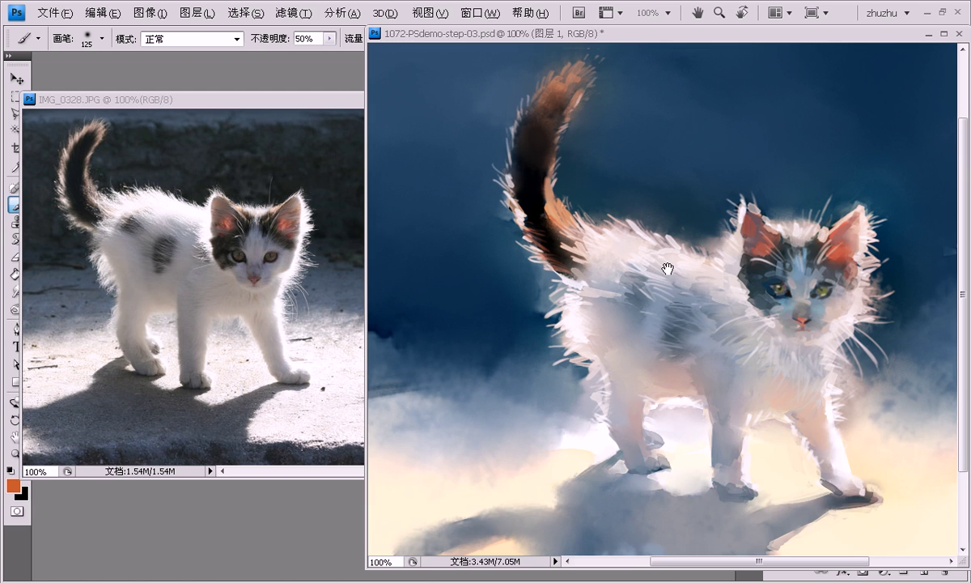
{"action": "scroll", "coordinate": [668, 269], "scroll_direction": "up", "scroll_amount": 3}
{"action": "key", "text": "e"}
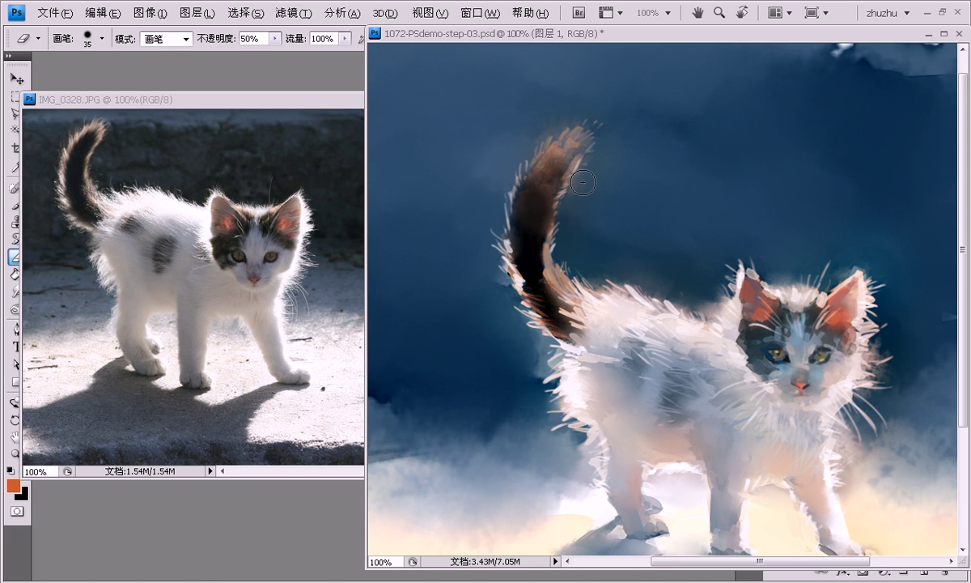
{"action": "left_click_drag", "start_coordinate": [583, 183], "coordinate": [514, 133]}
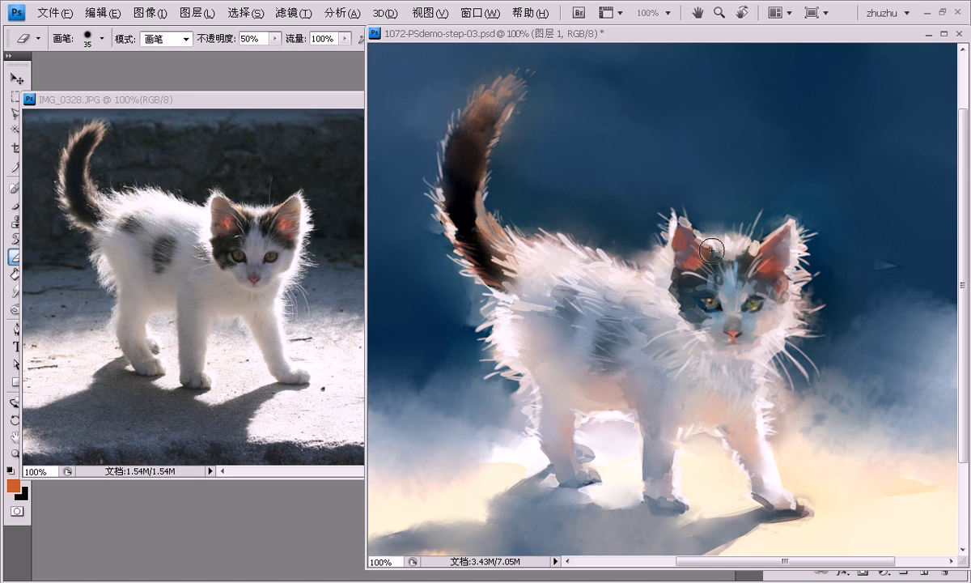
{"action": "scroll", "coordinate": [797, 396], "scroll_direction": "down", "scroll_amount": 3}
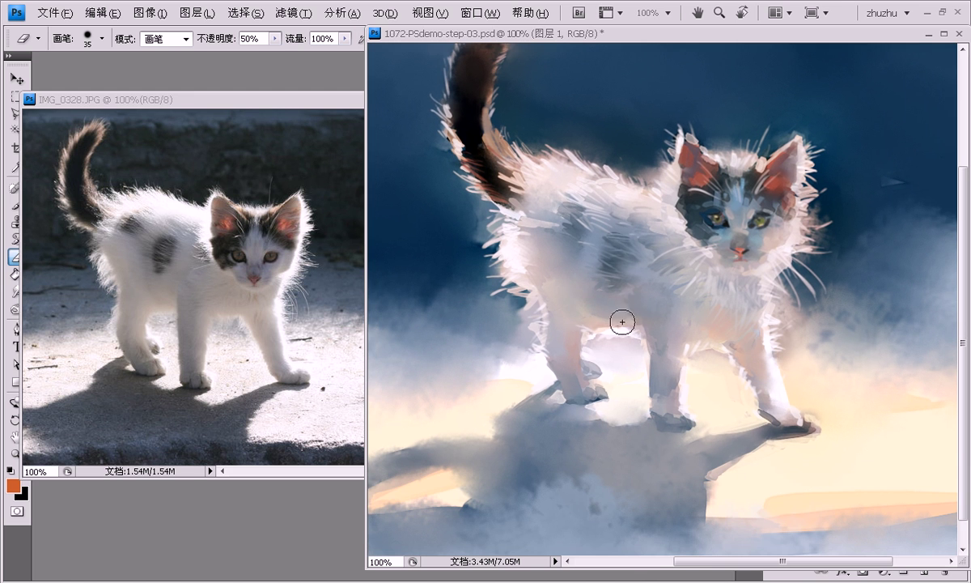
{"action": "scroll", "coordinate": [771, 310], "scroll_direction": "up", "scroll_amount": 2}
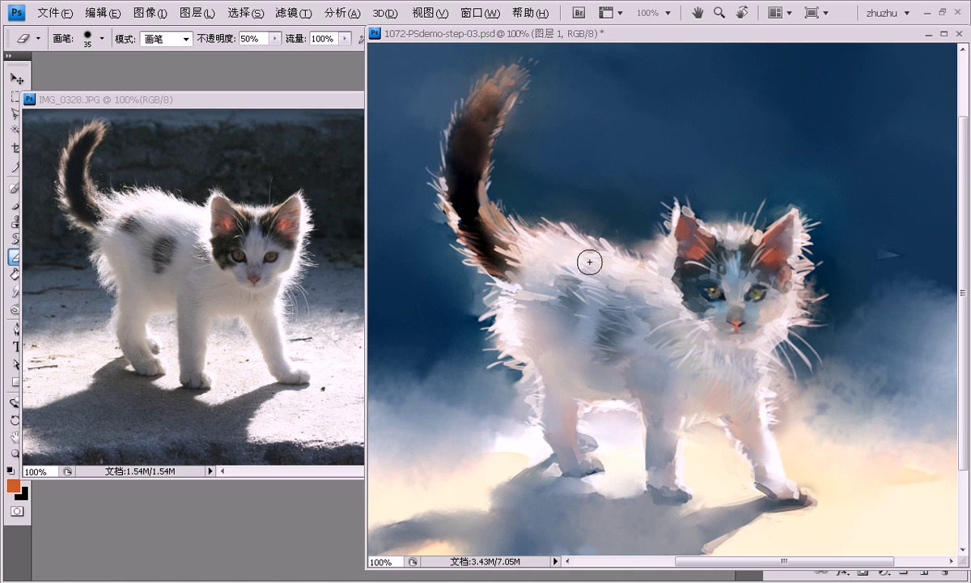
{"action": "left_click_drag", "start_coordinate": [728, 353], "coordinate": [692, 371]}
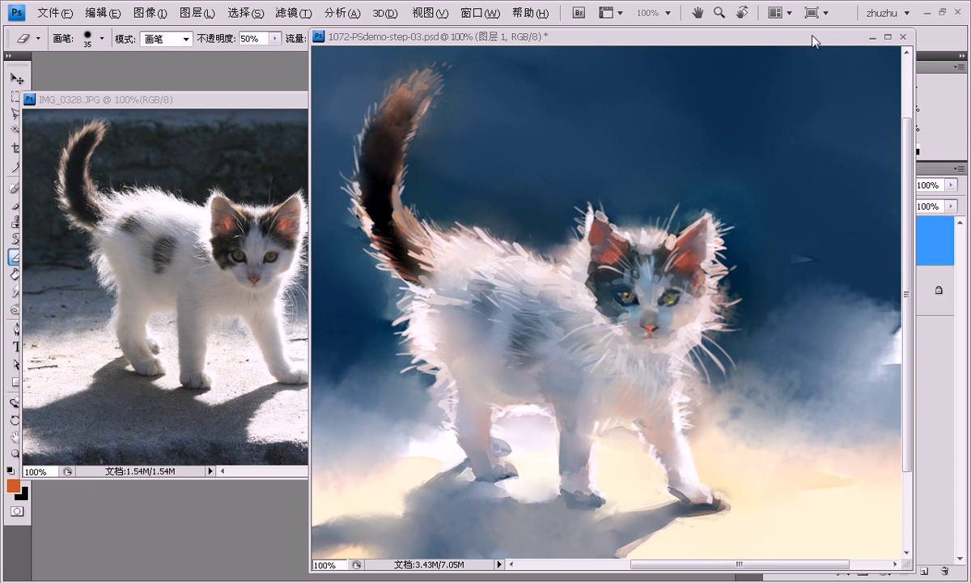
{"action": "left_click_drag", "start_coordinate": [760, 32], "coordinate": [738, 32]}
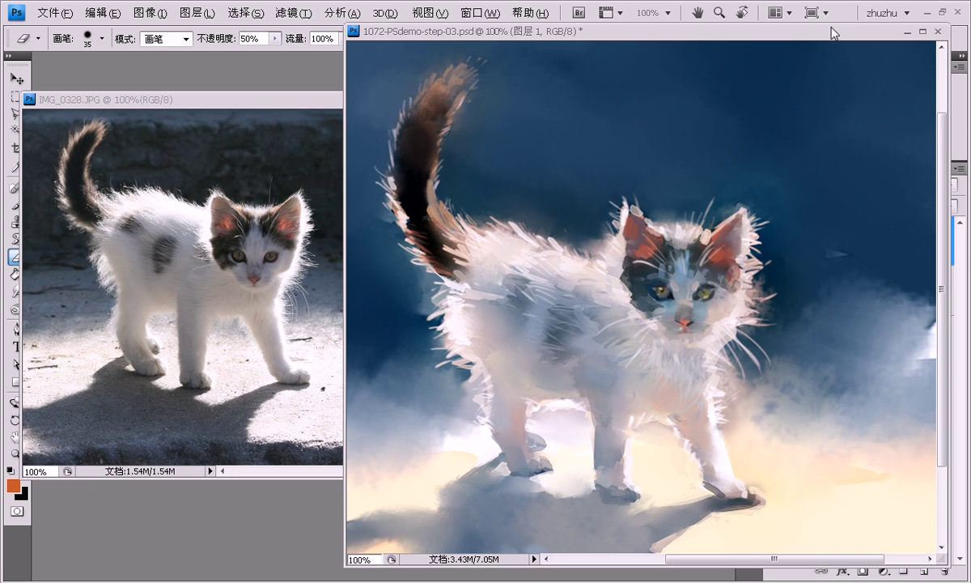
Step: Enlarge the eraser to size 90 and zoom out to 50%
{"action": "key", "text": "bracketright"}
{"action": "key", "text": "bracketright"}
{"action": "key", "text": "bracketright"}
{"action": "key", "text": "bracketright"}
{"action": "key", "text": "bracketright"}
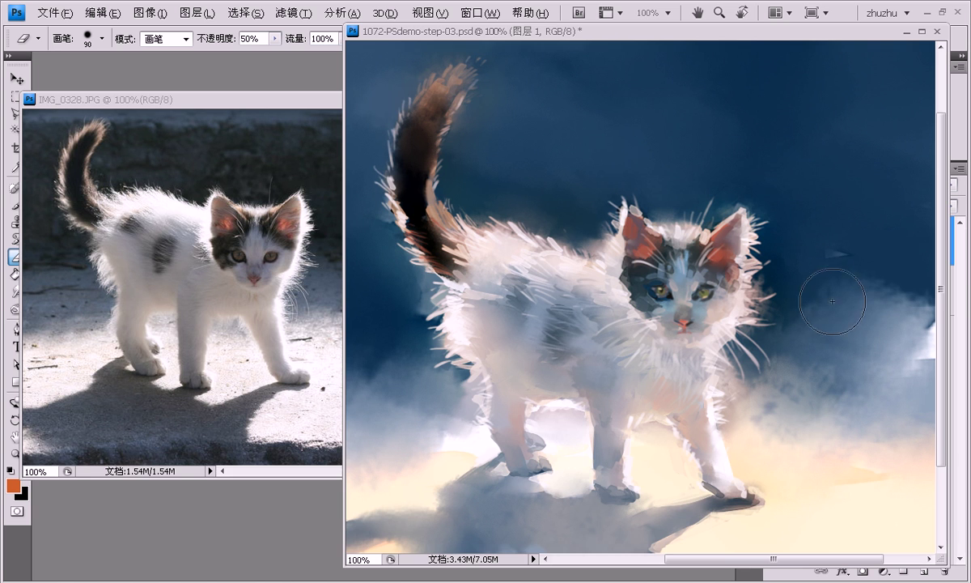
{"action": "scroll", "coordinate": [830, 380], "scroll_direction": "down", "scroll_amount": 2}
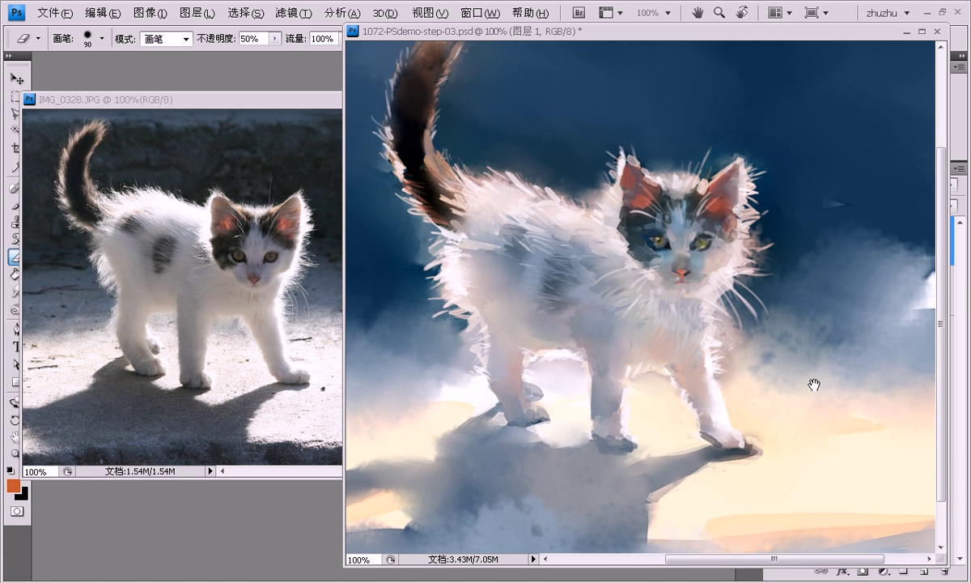
{"action": "scroll", "coordinate": [814, 382], "scroll_direction": "left", "scroll_amount": 2}
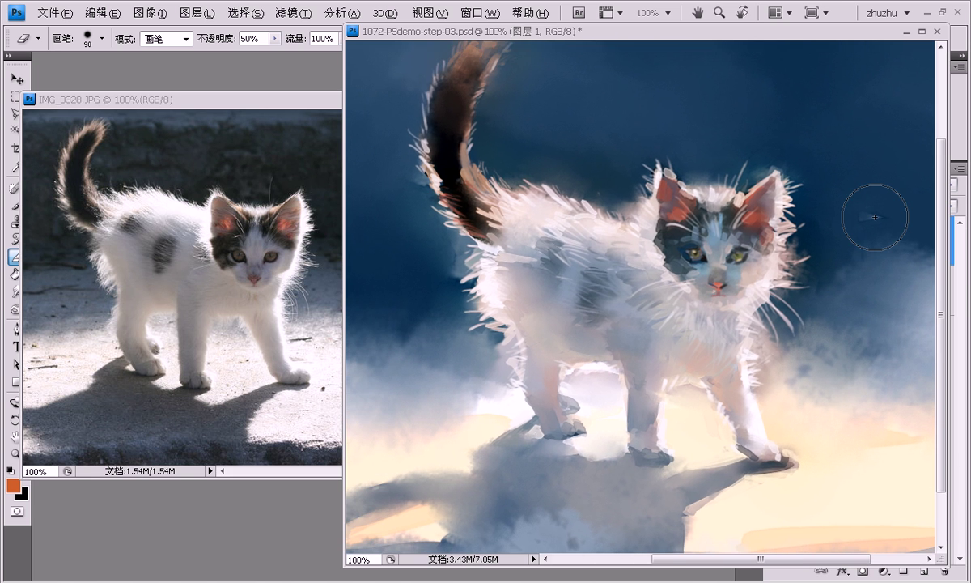
{"action": "key", "text": "ctrl+minus"}
{"action": "key", "text": "ctrl+minus"}
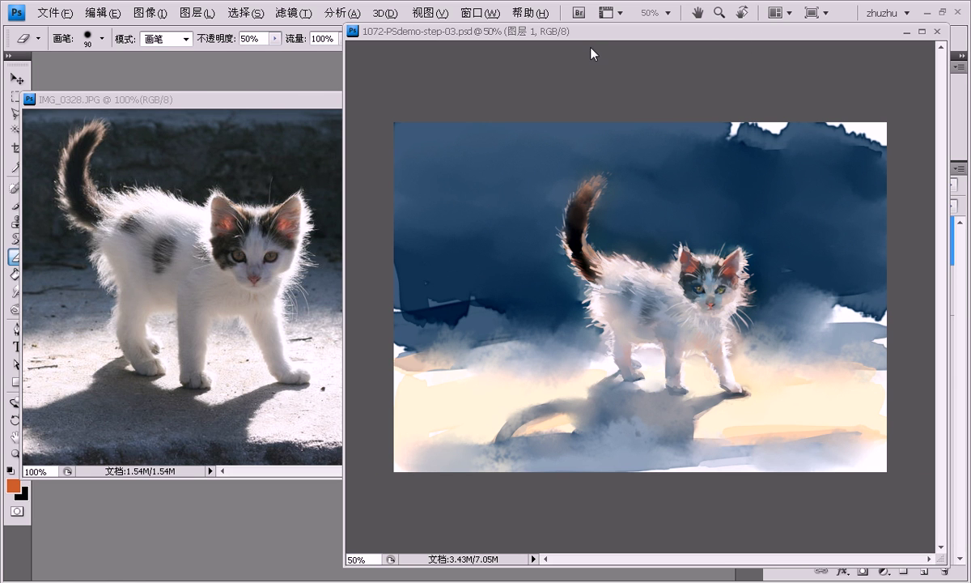
Step: Add a pattern fill layer using the 撒盐 salt-texture pattern
{"action": "left_click_drag", "start_coordinate": [290, 102], "coordinate": [266, 58]}
{"action": "mouse_move", "coordinate": [564, 36]}
{"action": "left_mouse_down"}
{"action": "mouse_move", "coordinate": [431, 30]}
{"action": "mouse_move", "coordinate": [329, 42]}
{"action": "left_mouse_up"}
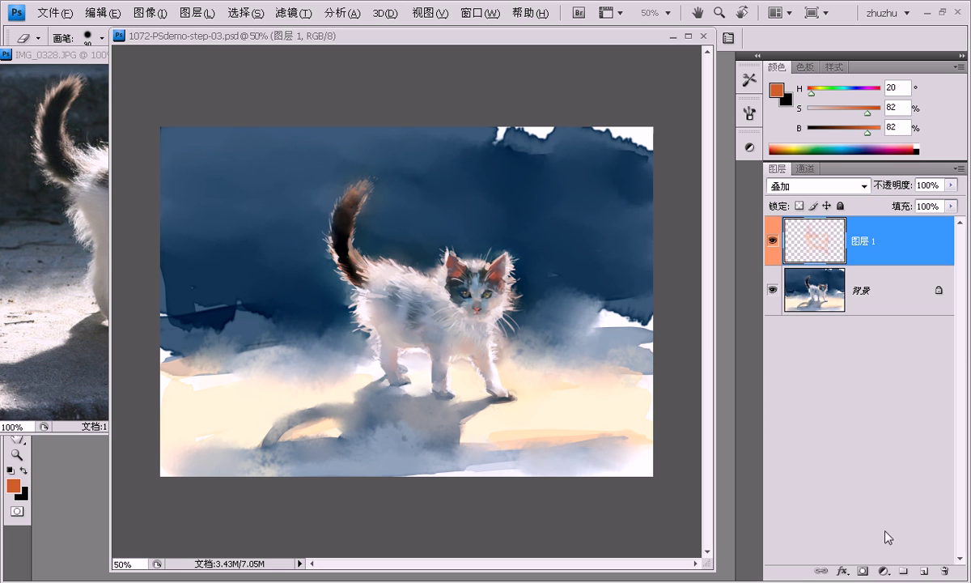
{"action": "left_click", "coordinate": [883, 571]}
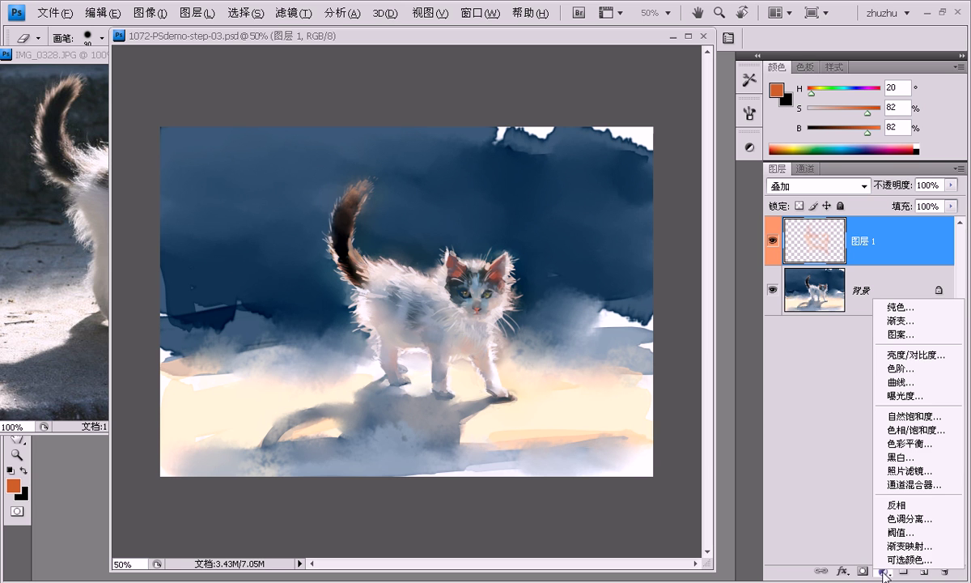
{"action": "left_click", "coordinate": [901, 334]}
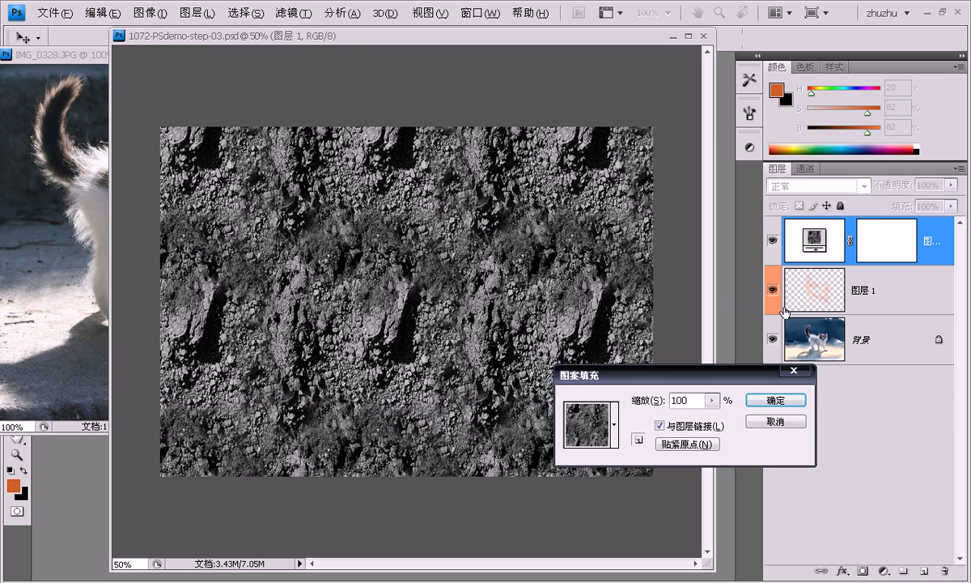
{"action": "left_click", "coordinate": [584, 417]}
{"action": "left_click", "coordinate": [519, 233]}
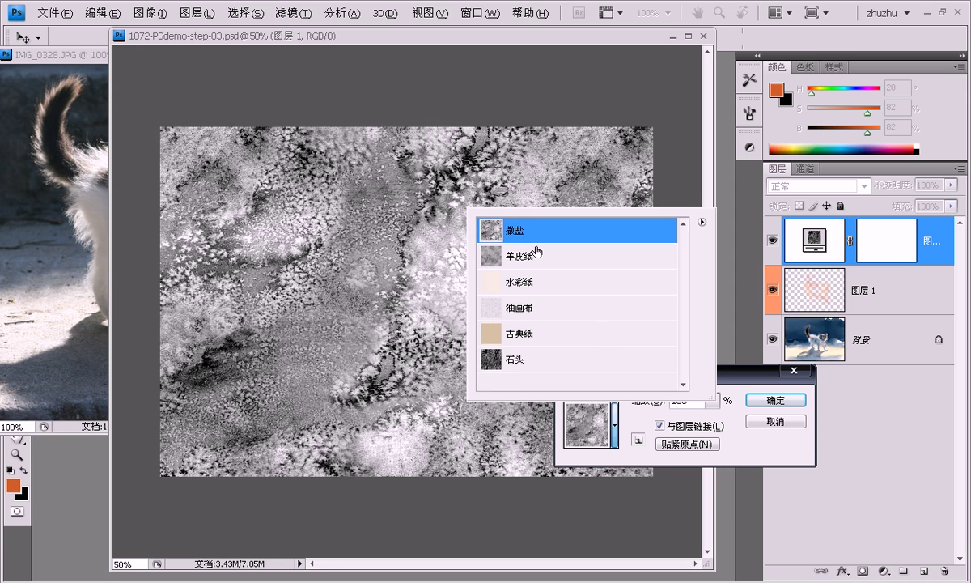
{"action": "left_click", "coordinate": [770, 405]}
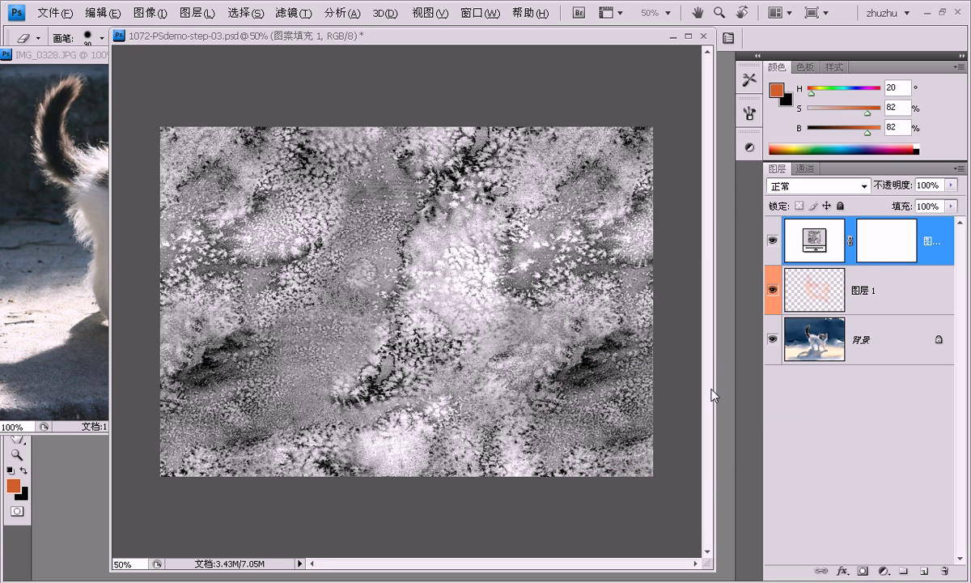
Step: Set the pattern fill layer's blend mode to Soft Light (柔光)
{"action": "key", "text": "v"}
{"action": "left_click", "coordinate": [817, 186]}
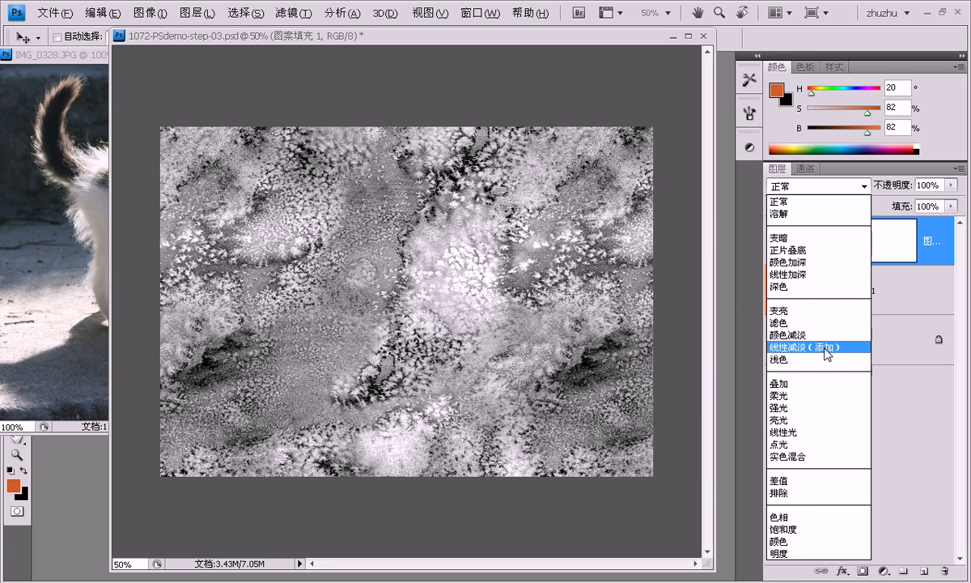
{"action": "left_click", "coordinate": [818, 384]}
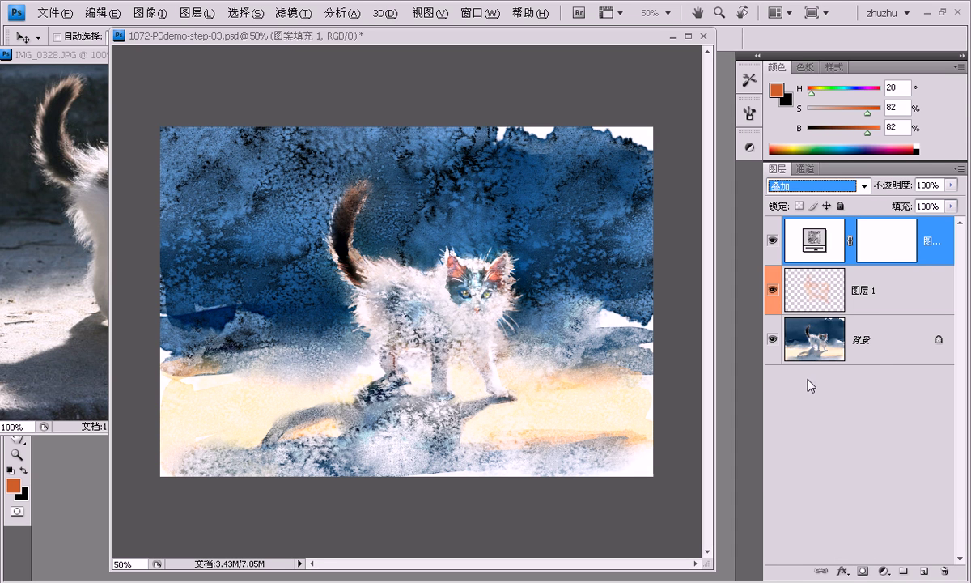
{"action": "left_click", "coordinate": [861, 187]}
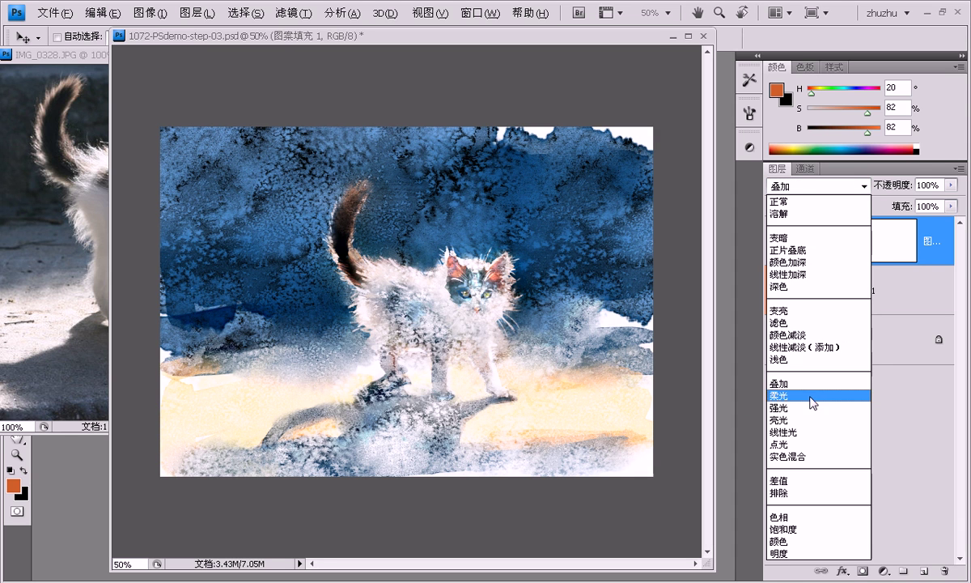
{"action": "left_click", "coordinate": [814, 395]}
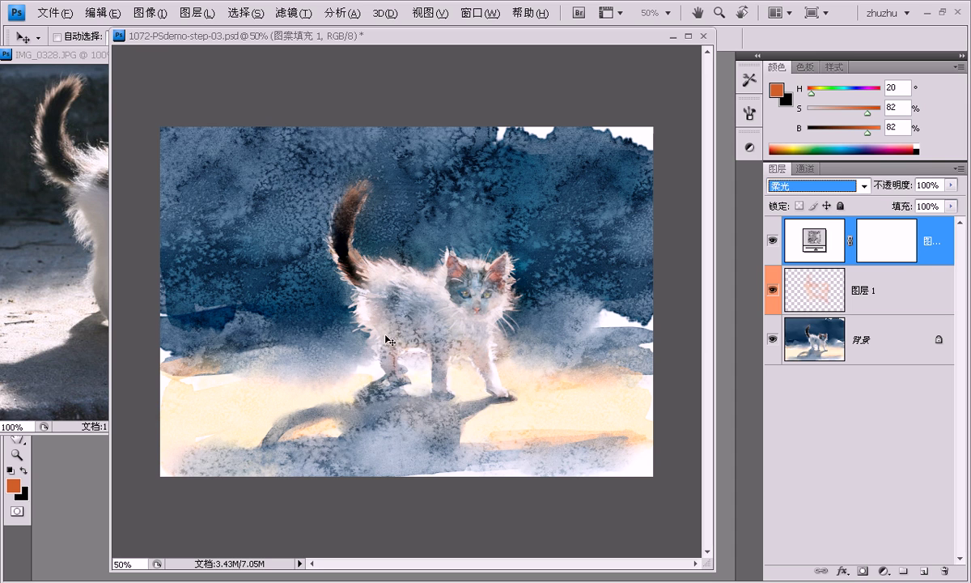
Step: Set the pattern fill layer's opacity to 30%
{"action": "left_click", "coordinate": [809, 325]}
{"action": "left_click", "coordinate": [865, 241]}
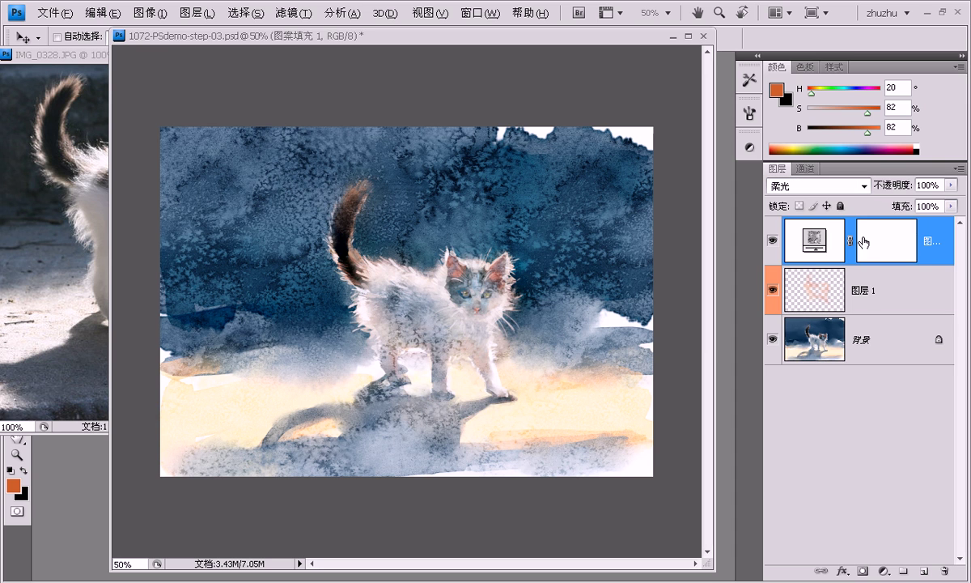
{"action": "key", "text": "5"}
{"action": "key", "text": "3"}
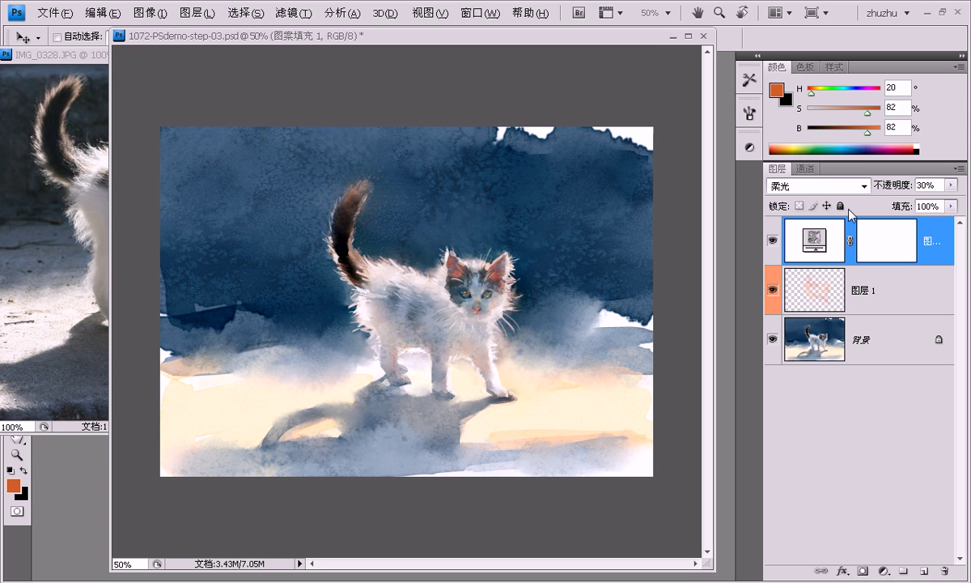
Step: Toggle the texture layer off and on to compare, then target its layer mask
{"action": "left_click_drag", "start_coordinate": [567, 36], "coordinate": [594, 36]}
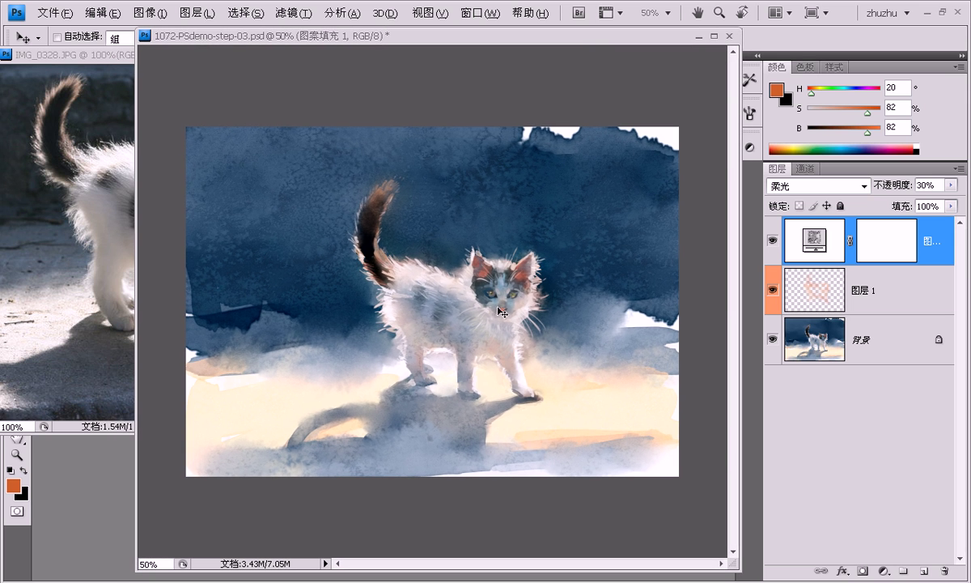
{"action": "left_click", "coordinate": [772, 240]}
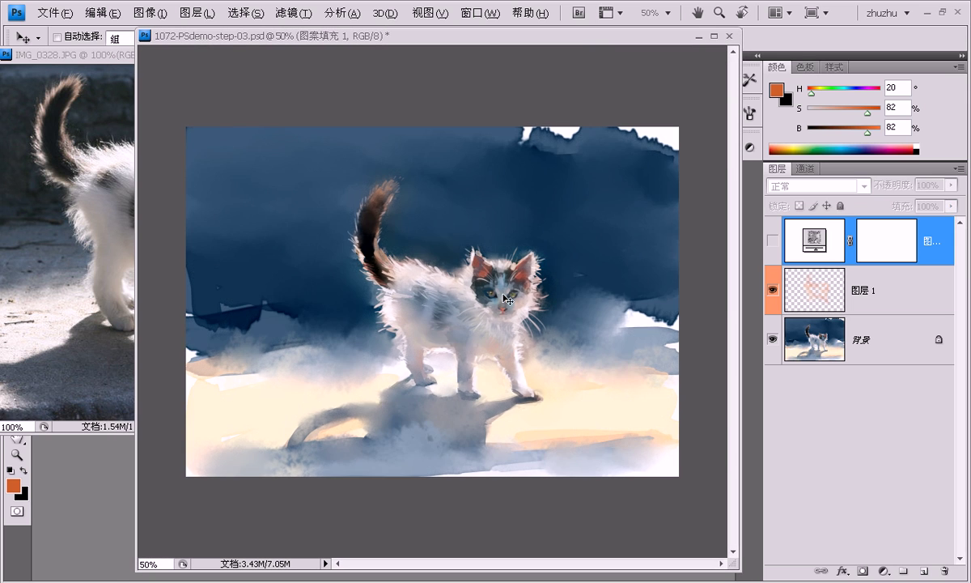
{"action": "left_click", "coordinate": [772, 241]}
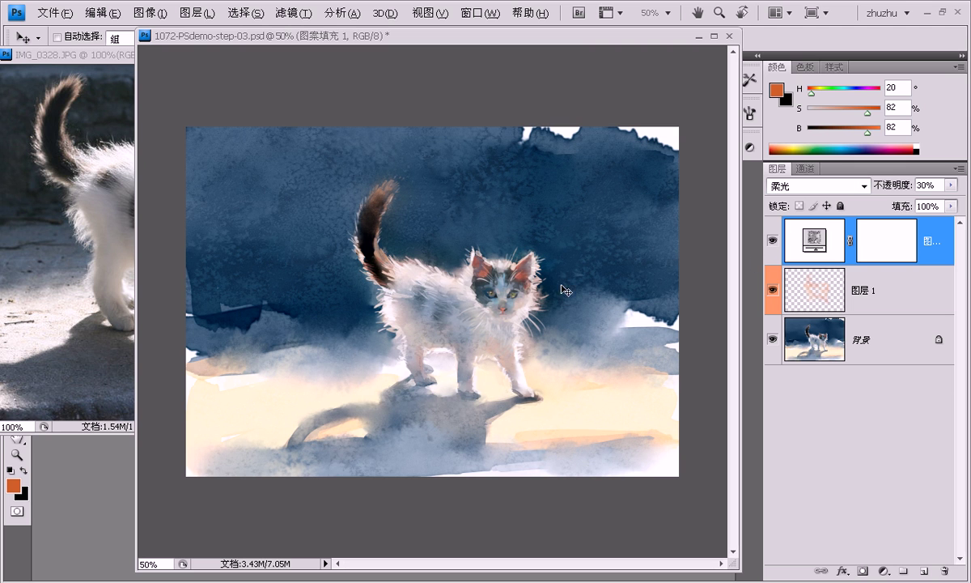
{"action": "left_click", "coordinate": [882, 251]}
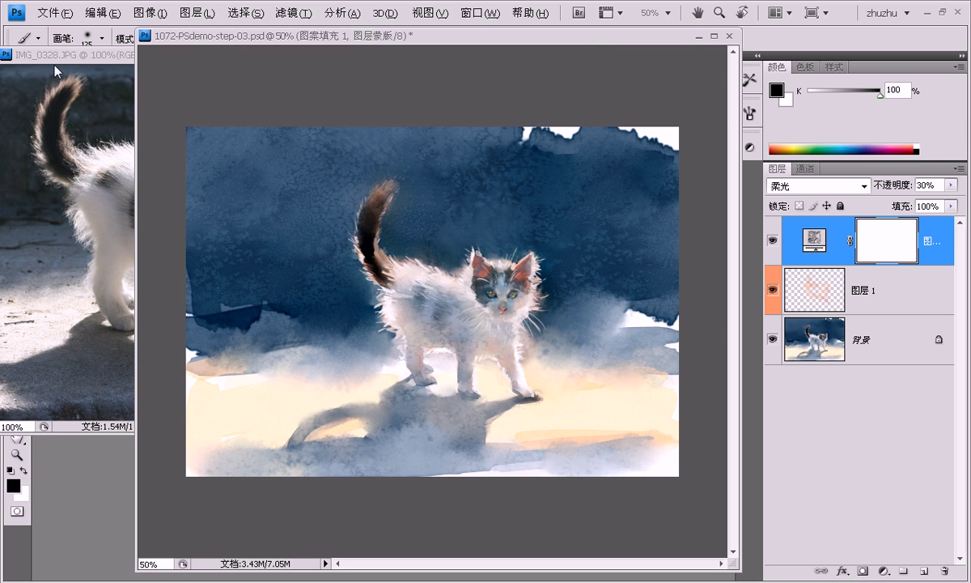
Step: Choose the 125 airbrush brush preset and frame the painting at 74% in full-screen view
{"action": "left_click", "coordinate": [39, 38]}
{"action": "left_click", "coordinate": [138, 126]}
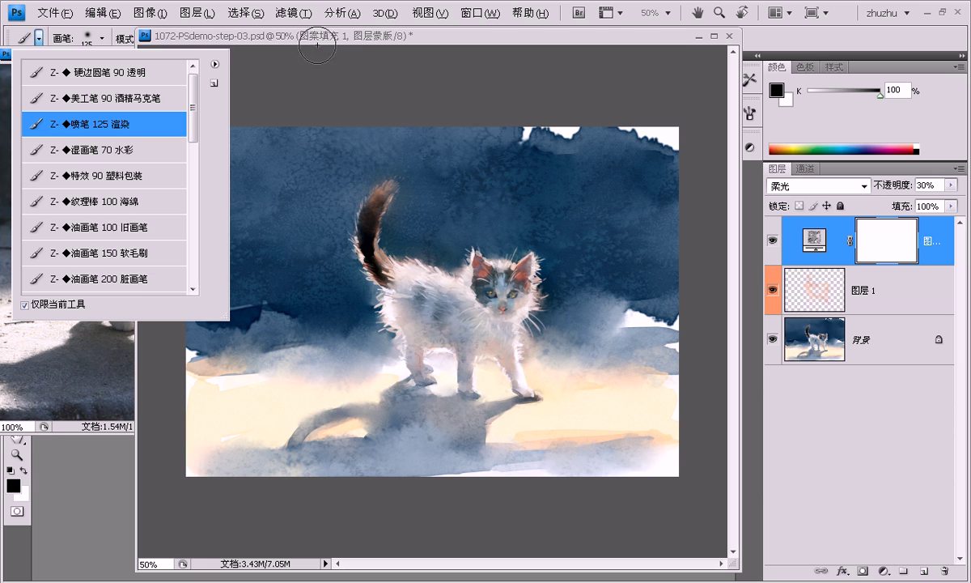
{"action": "left_click", "coordinate": [329, 35]}
{"action": "key", "text": "v"}
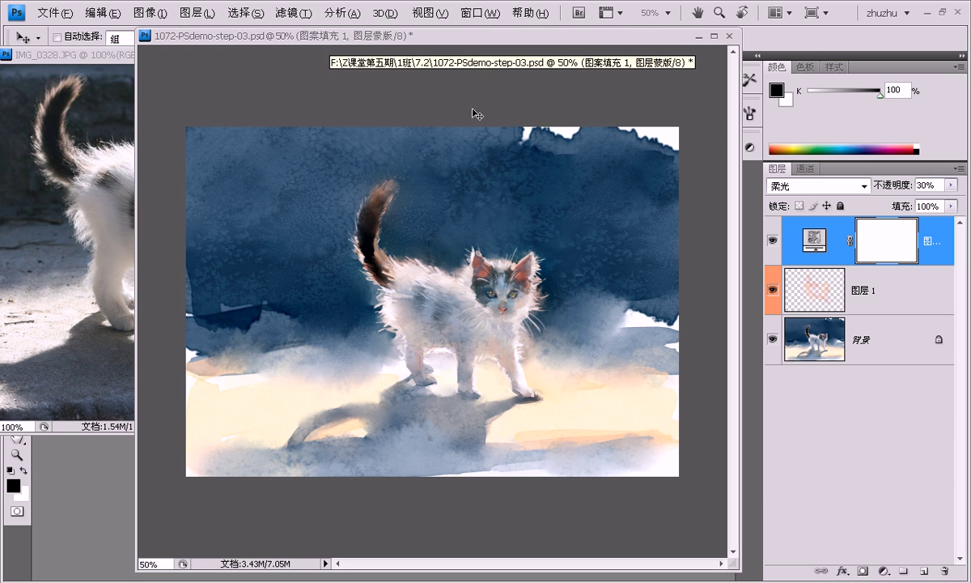
{"action": "left_click_drag", "start_coordinate": [481, 34], "coordinate": [472, 42]}
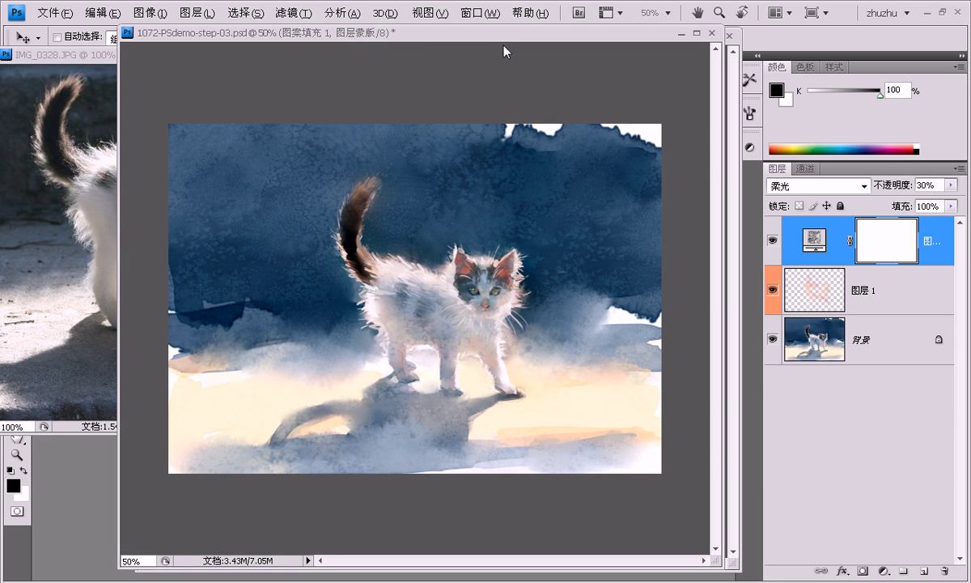
{"action": "key", "text": "f"}
{"action": "key", "text": "ctrl+1"}
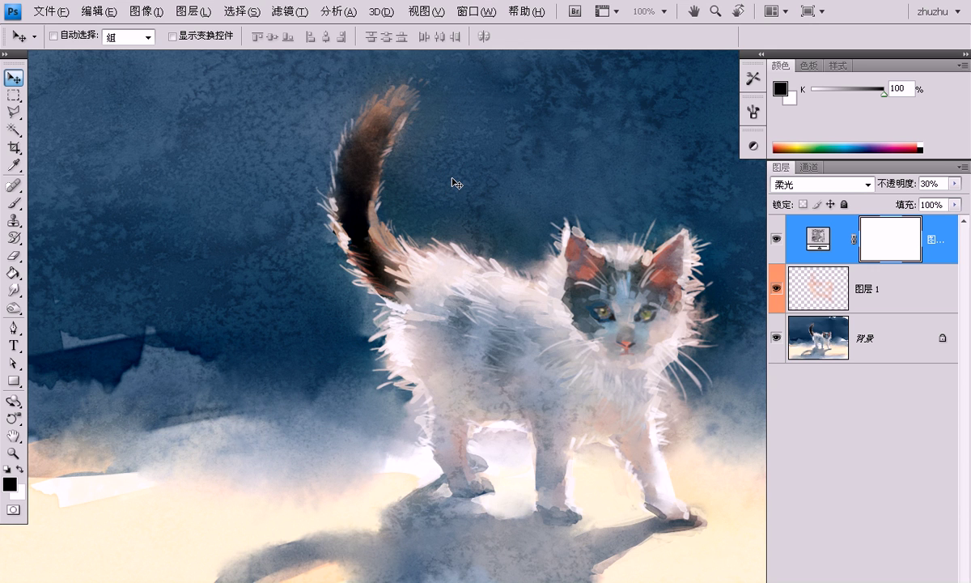
{"action": "key", "text": "ctrl+minus"}
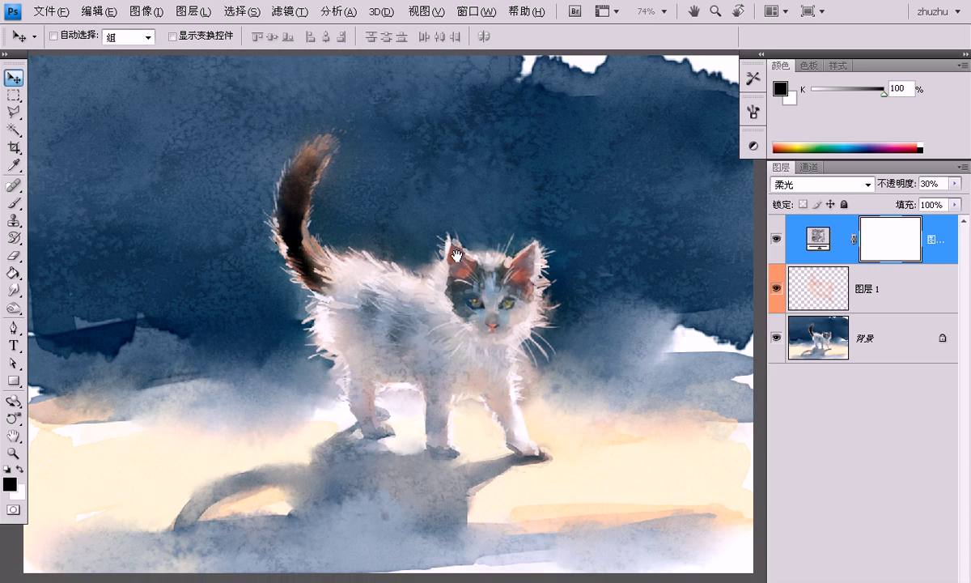
{"action": "left_click_drag", "start_coordinate": [458, 255], "coordinate": [463, 260]}
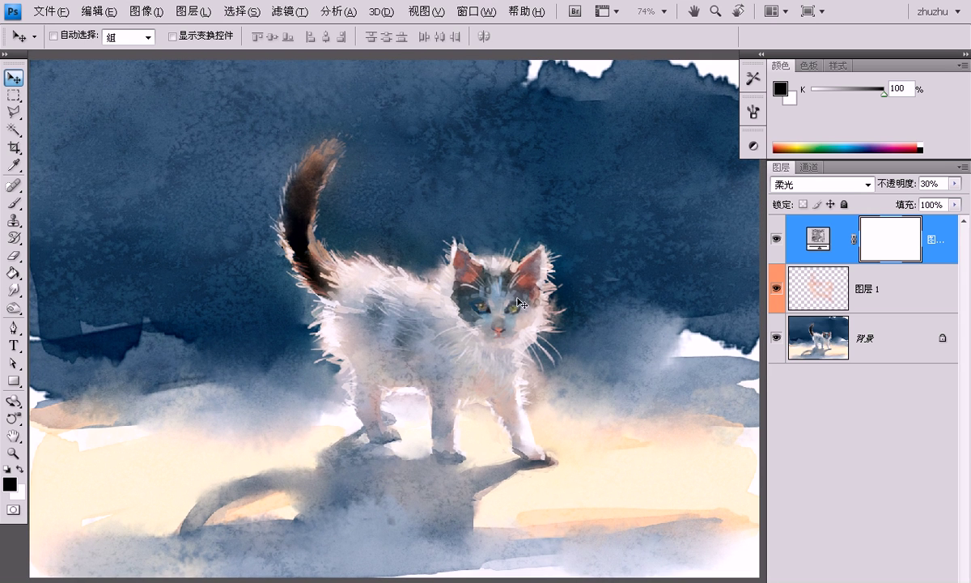
Step: Brush the pattern layer's mask over the kitten's body to hide the salt texture there
{"action": "key", "text": "b"}
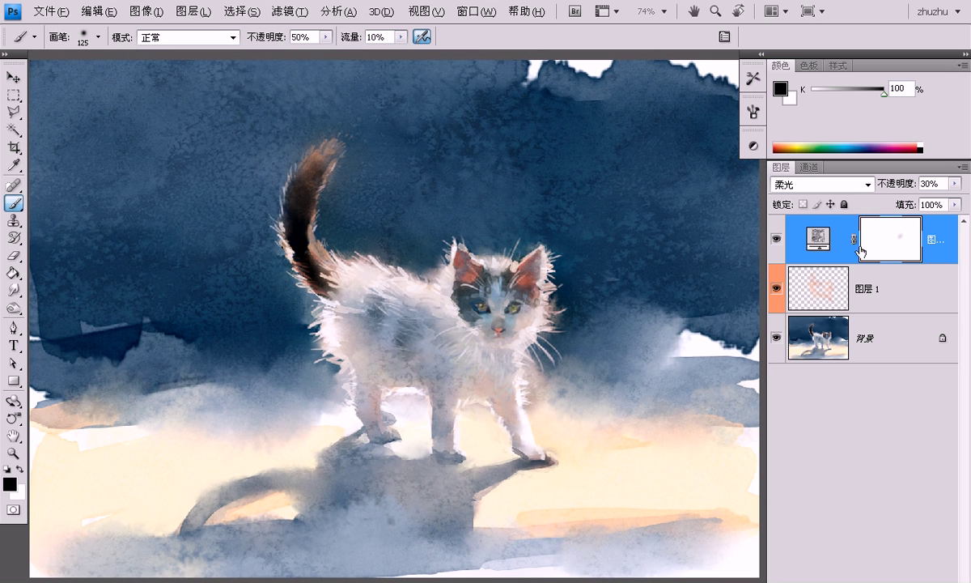
{"action": "key", "text": "ctrl+i"}
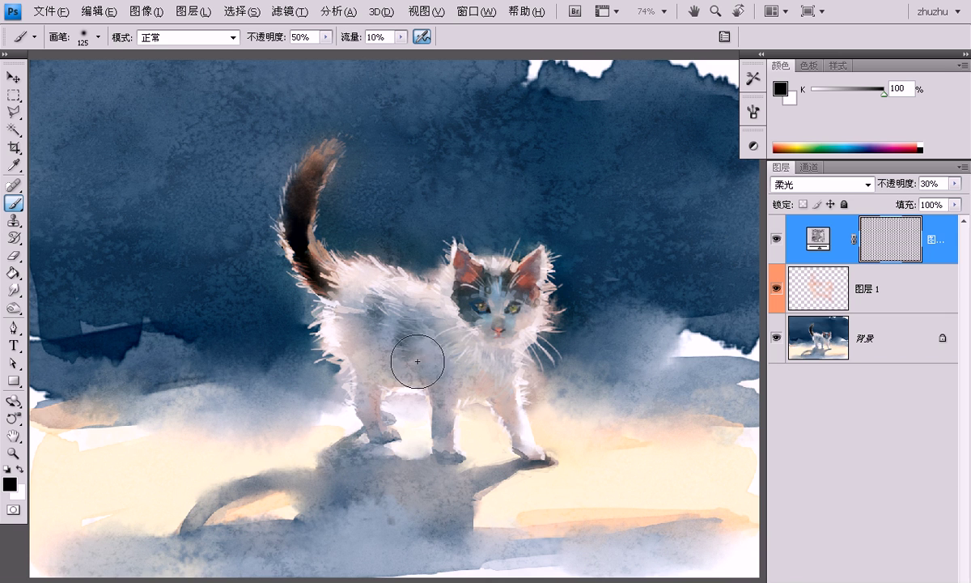
{"action": "left_click_drag", "start_coordinate": [382, 303], "coordinate": [322, 287]}
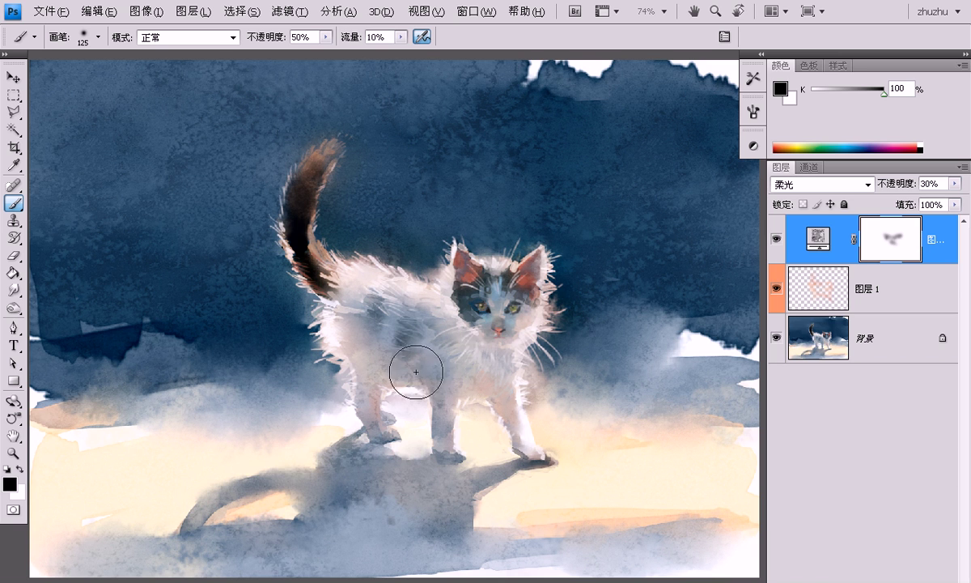
{"action": "key", "text": "ctrl+i"}
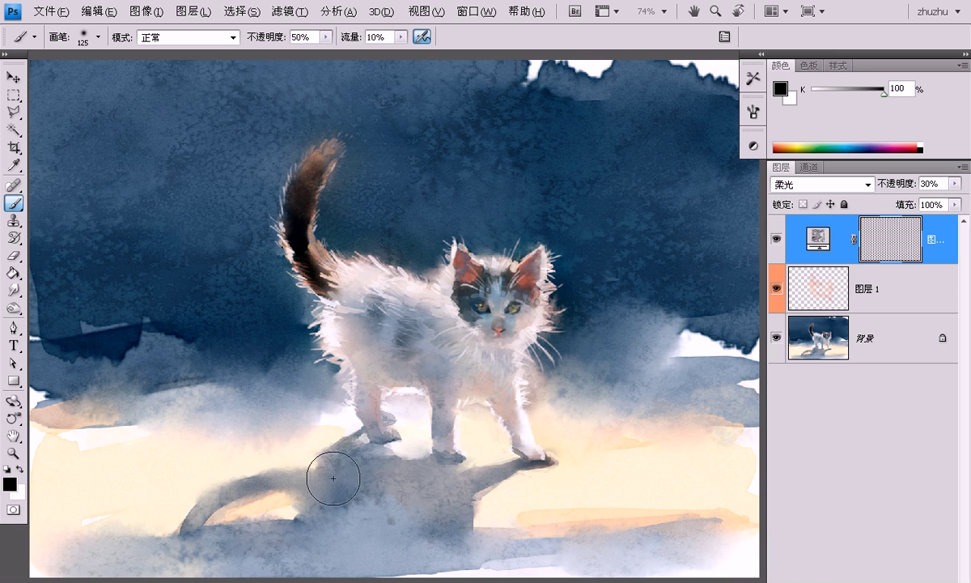
{"action": "key", "text": "ctrl+z"}
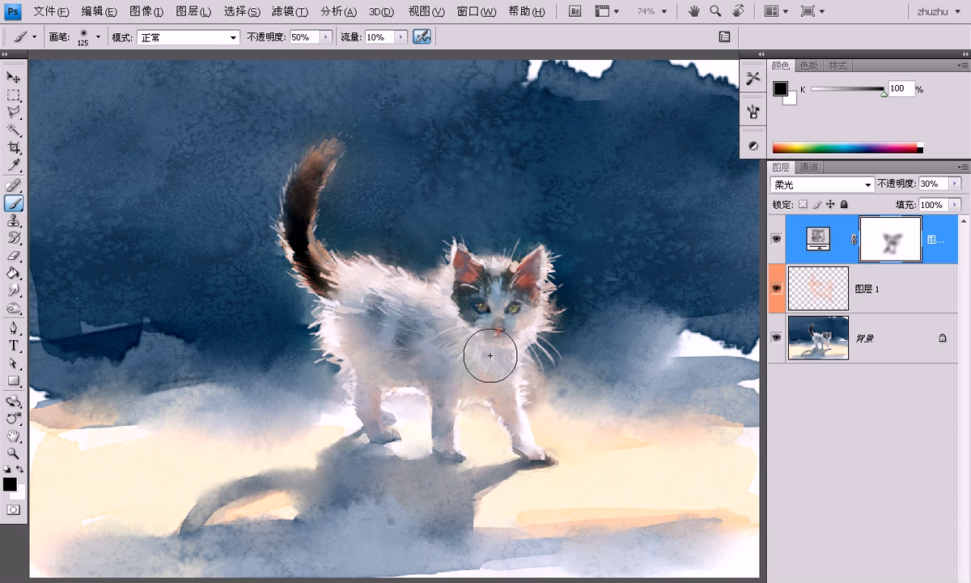
{"action": "key", "text": "ctrl+i"}
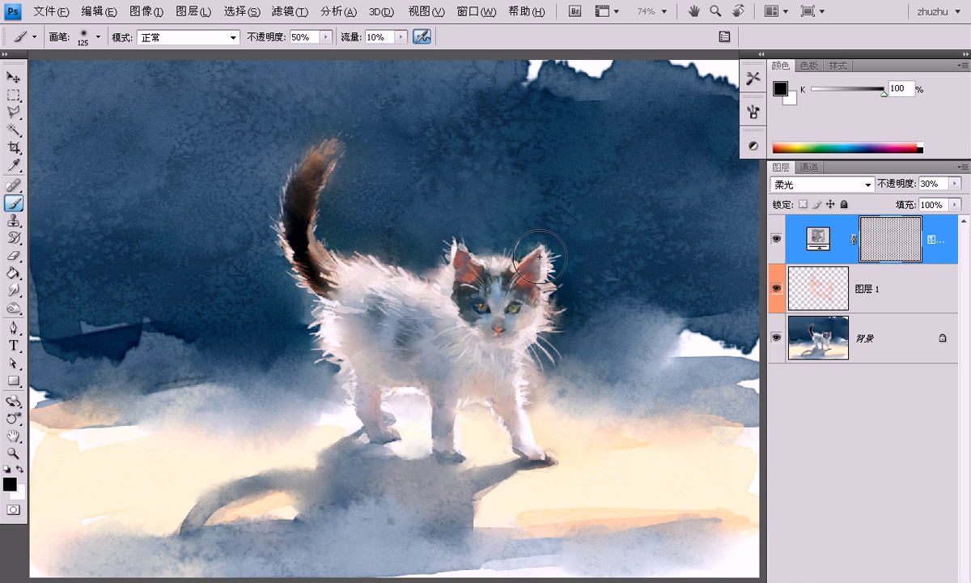
{"action": "key", "text": "ctrl+i"}
{"action": "key", "text": "ctrl+i"}
{"action": "key", "text": "ctrl+i"}
{"action": "key", "text": "ctrl+i"}
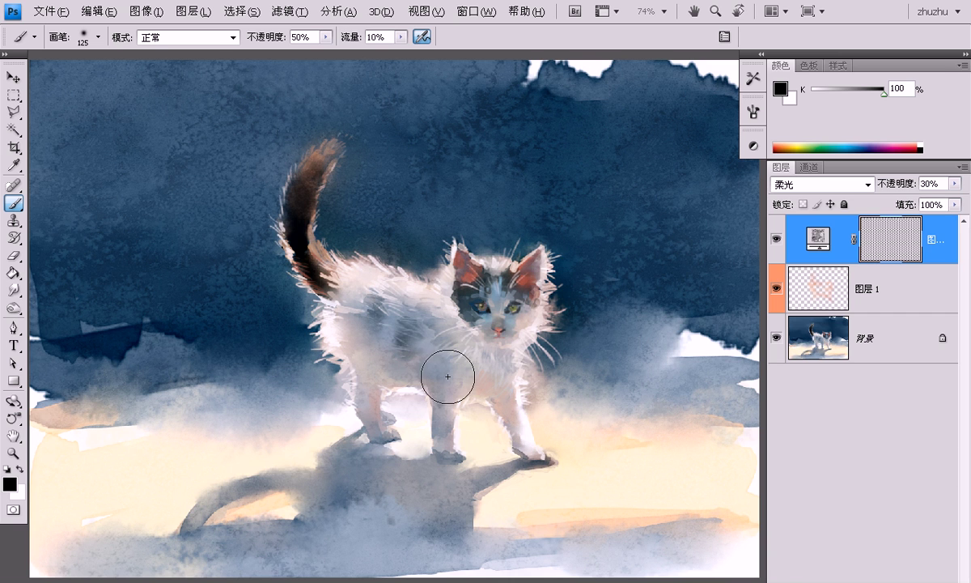
{"action": "key", "text": "ctrl+i"}
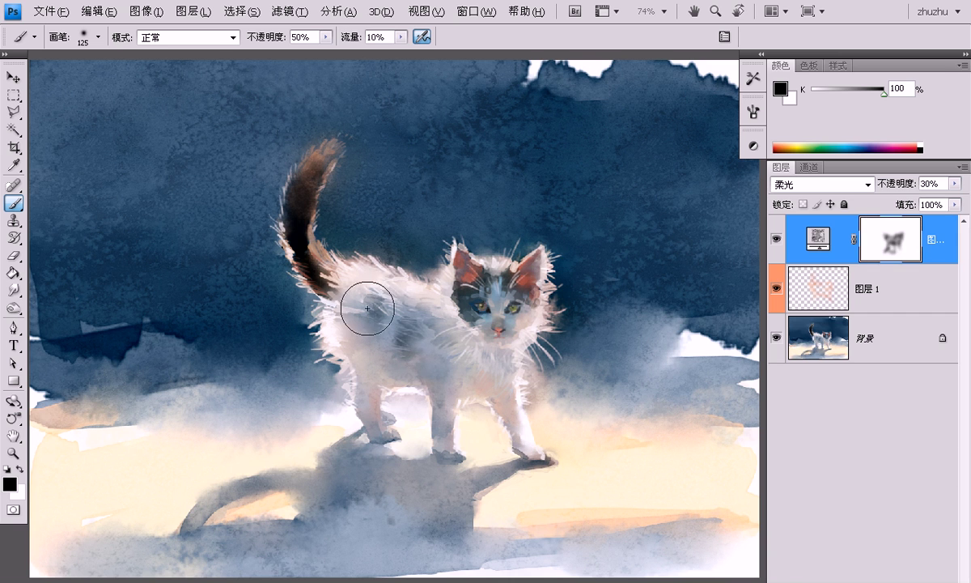
{"action": "key", "text": "F6"}
{"action": "key", "text": "f"}
{"action": "key", "text": "f"}
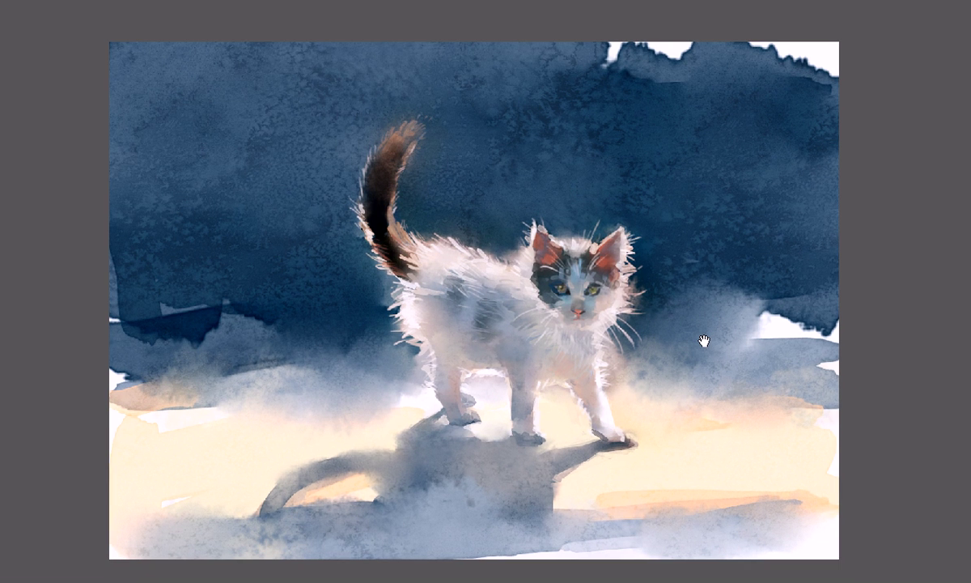
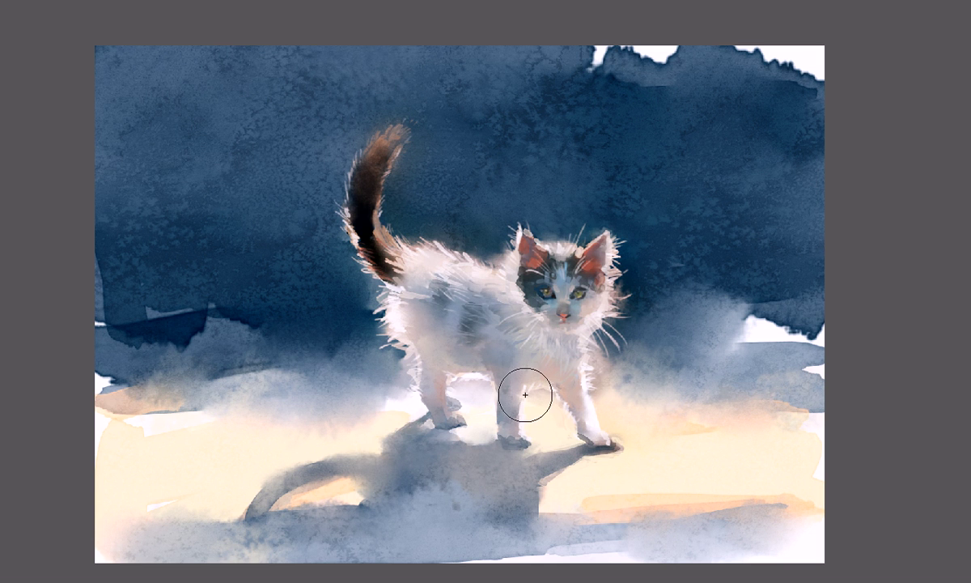
Step: Reposition the kitten painting in view and add a blank layer with Ctrl+Shift+Alt+N
{"action": "scroll", "coordinate": [519, 308], "scroll_direction": "up", "scroll_amount": 1}
{"action": "scroll", "coordinate": [518, 303], "scroll_direction": "down", "scroll_amount": 2}
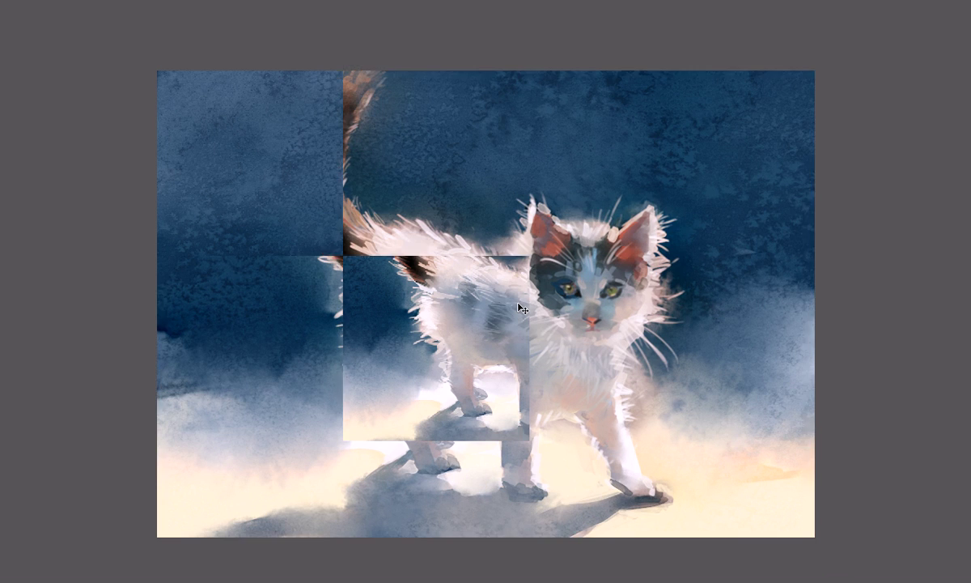
{"action": "key", "text": "Tab"}
{"action": "left_click_drag", "start_coordinate": [560, 348], "coordinate": [460, 302]}
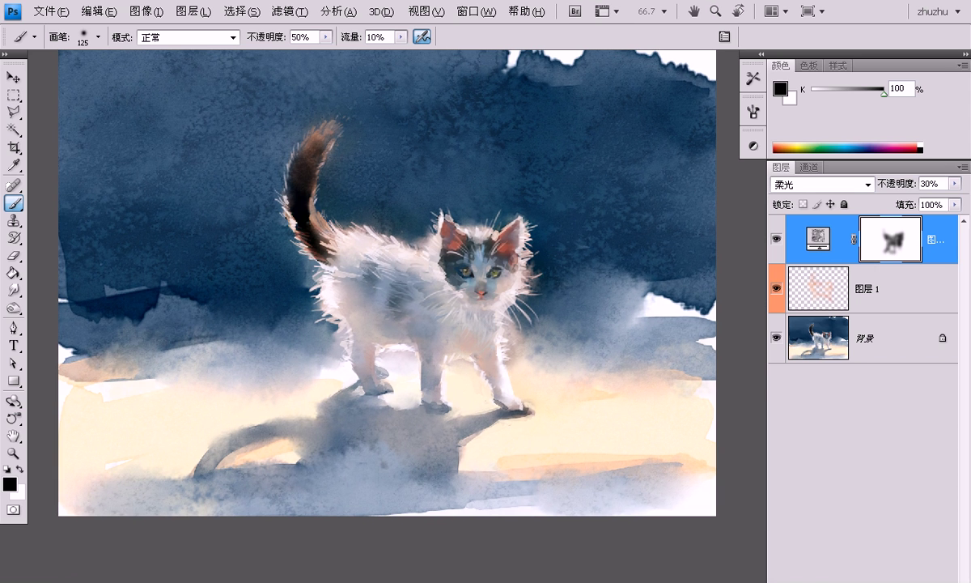
{"action": "key", "text": "ctrl+shift+alt+n"}
Step: Apply the 厚涂增强 style to the new layer and select the 纹理棒 100 海绵 brush
{"action": "left_click", "coordinate": [838, 66]}
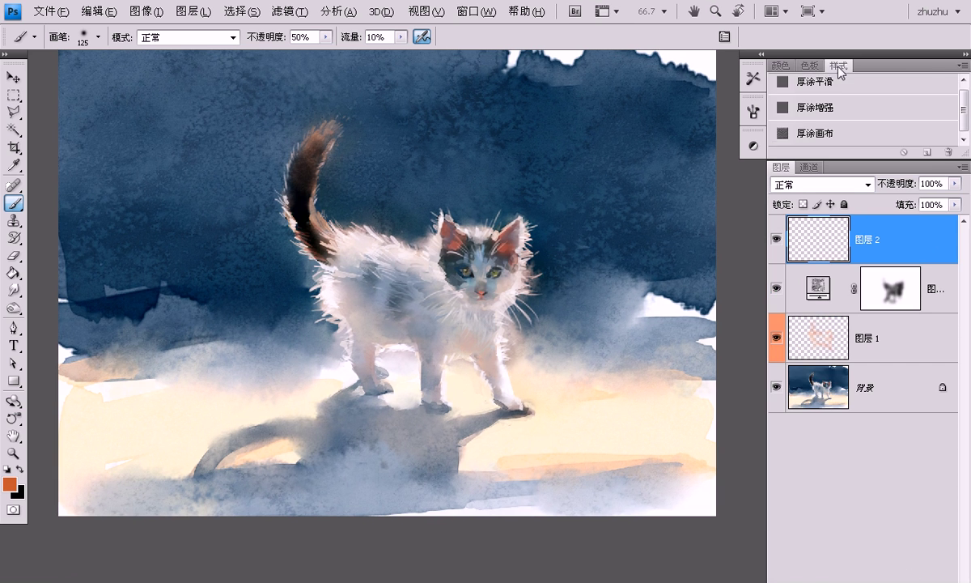
{"action": "left_click", "coordinate": [827, 106]}
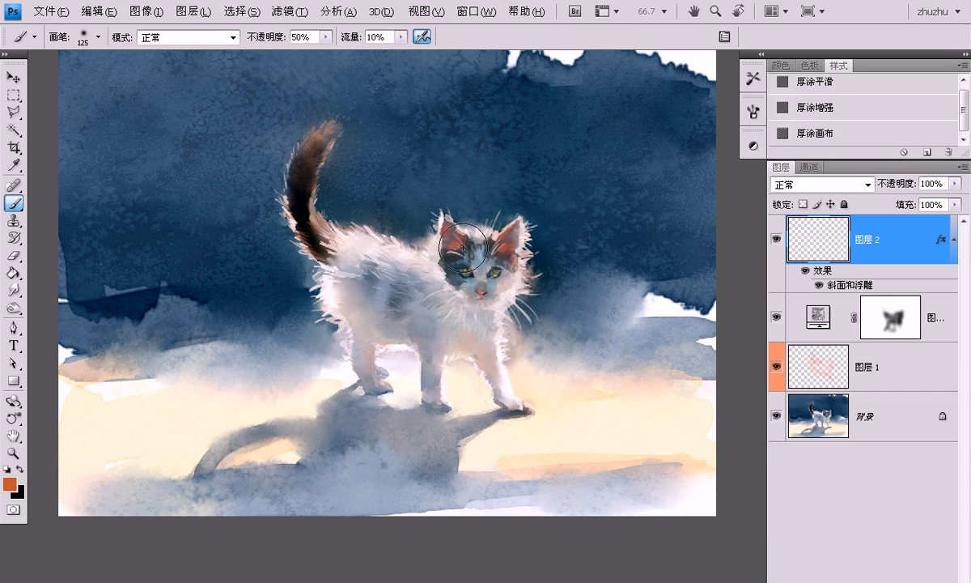
{"action": "left_click", "coordinate": [34, 37]}
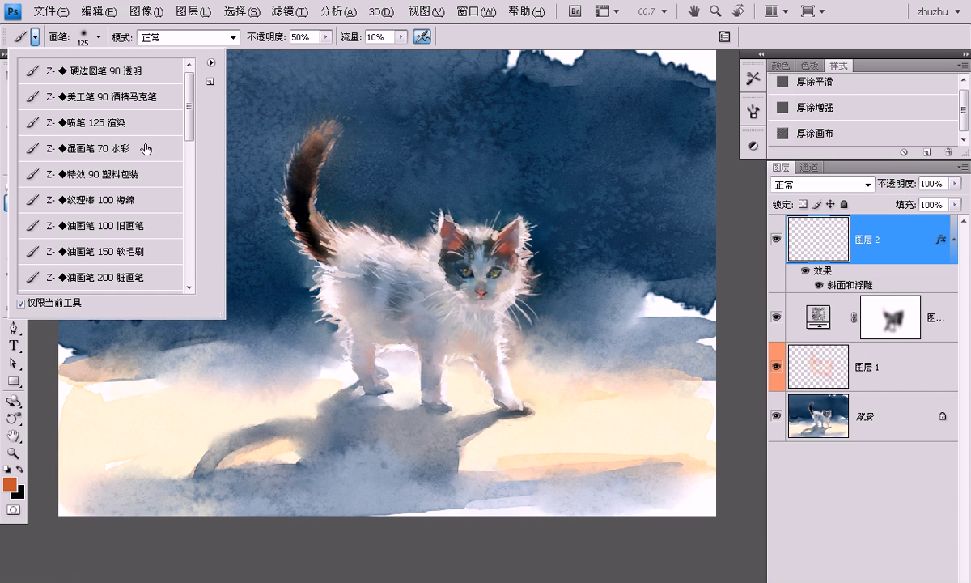
{"action": "left_click", "coordinate": [134, 197]}
{"action": "left_click", "coordinate": [476, 46]}
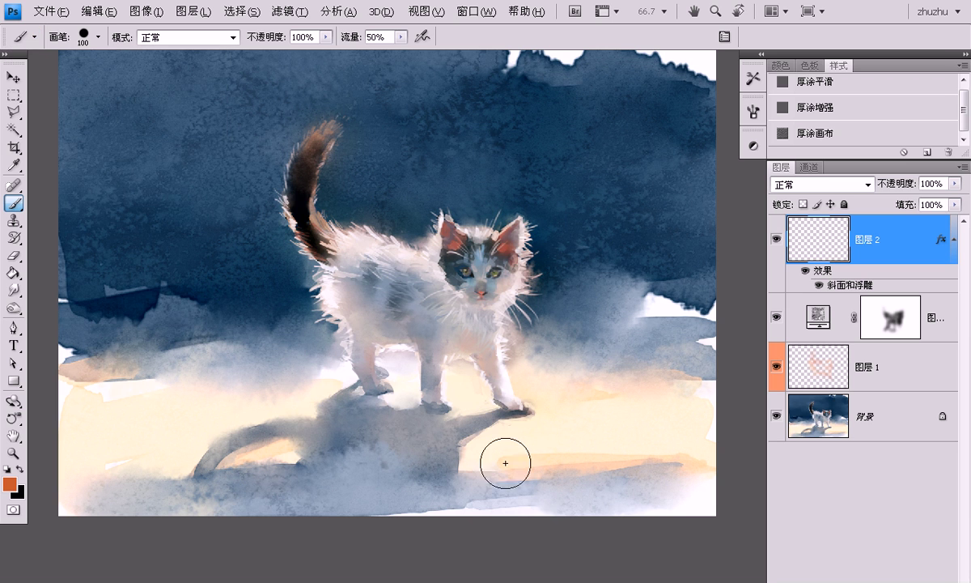
Step: Sample the ground's cream colour and paint textured strokes across the kitten and tail shadows
{"action": "left_click", "coordinate": [499, 447], "text": "alt"}
{"action": "left_click_drag", "start_coordinate": [479, 462], "coordinate": [644, 462]}
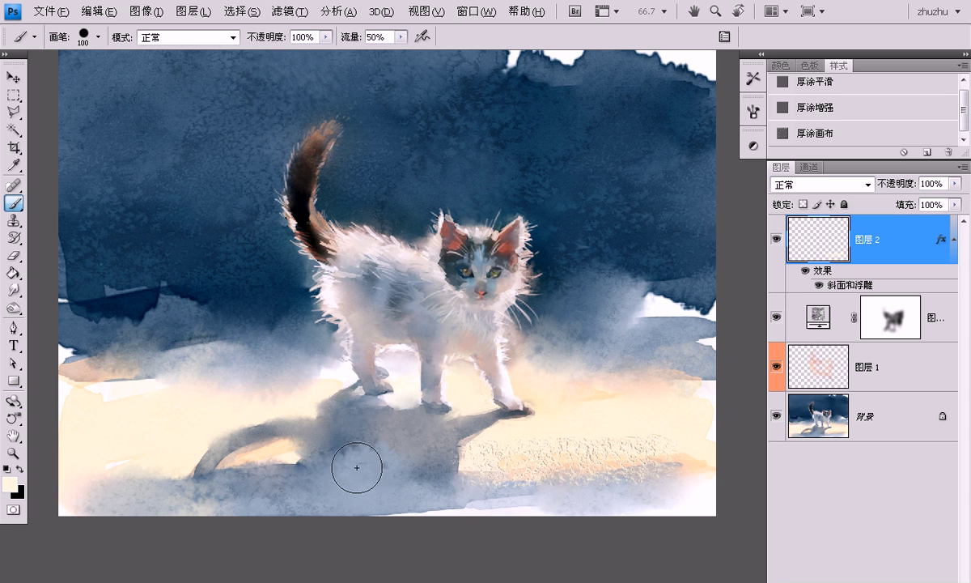
{"action": "mouse_move", "coordinate": [230, 462]}
{"action": "left_mouse_down"}
{"action": "mouse_move", "coordinate": [291, 462]}
{"action": "mouse_move", "coordinate": [106, 468]}
{"action": "mouse_move", "coordinate": [328, 462]}
{"action": "left_mouse_up"}
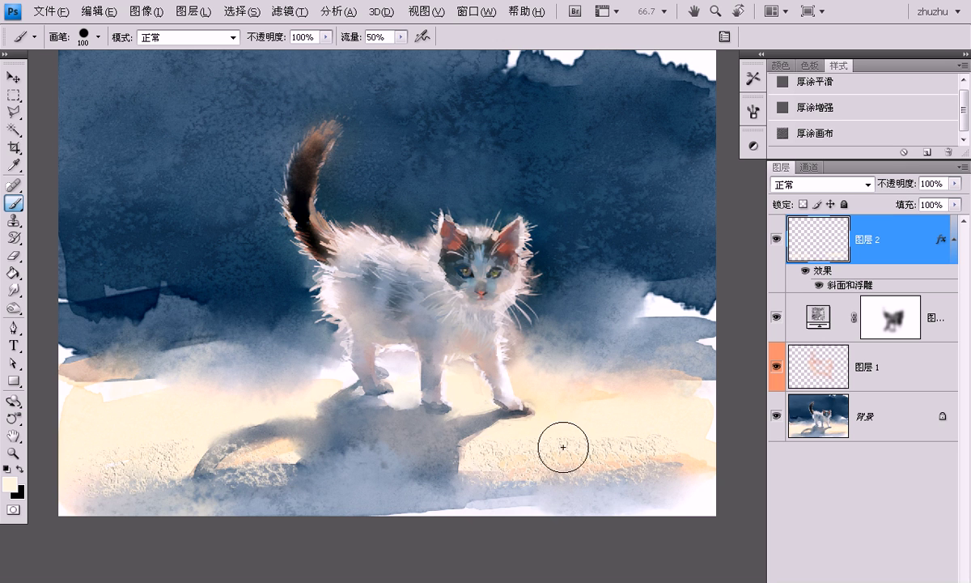
{"action": "left_click_drag", "start_coordinate": [623, 444], "coordinate": [712, 424]}
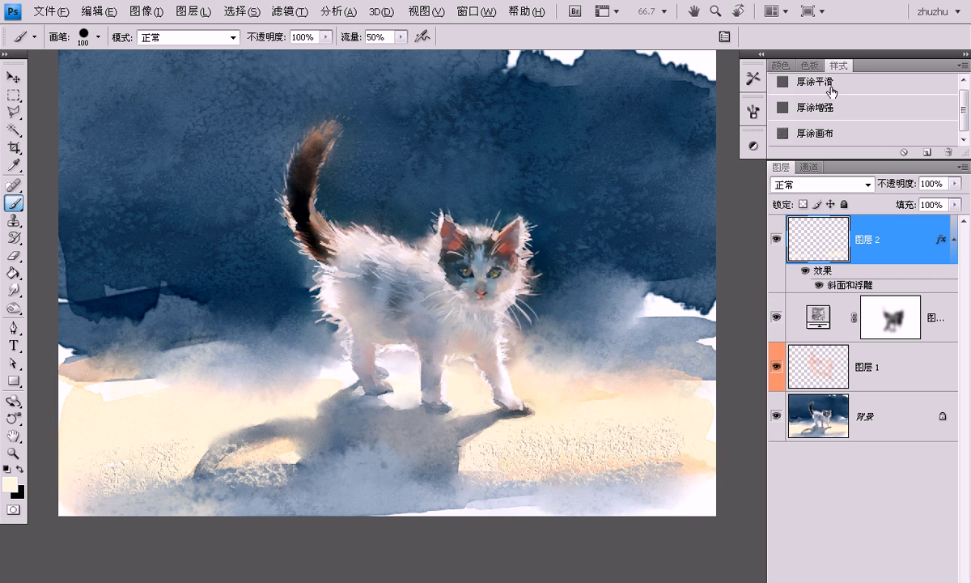
Step: Switch to the smooth impasto style and paint blue-grey texture along the lower-left ground
{"action": "left_click", "coordinate": [836, 84]}
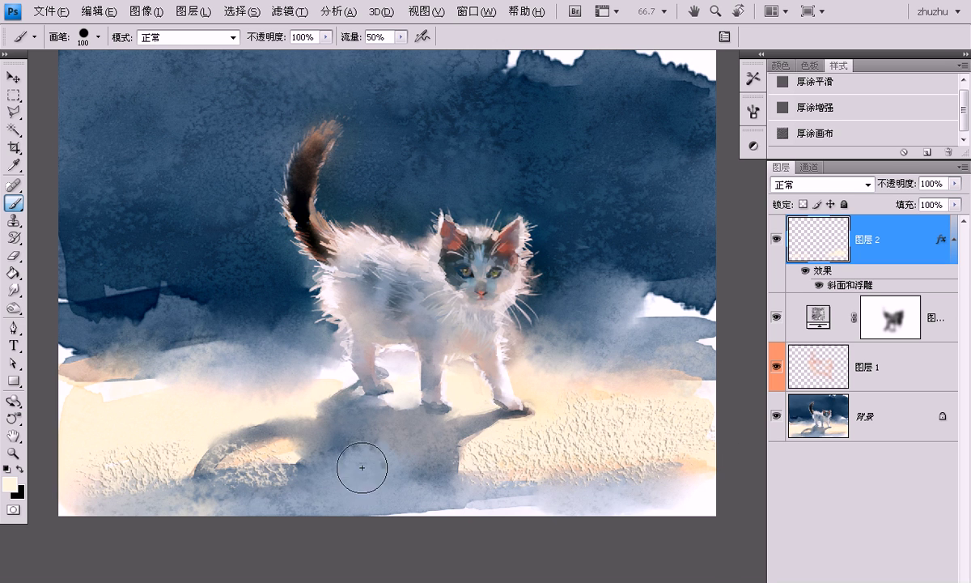
{"action": "left_click", "coordinate": [265, 449], "text": "alt"}
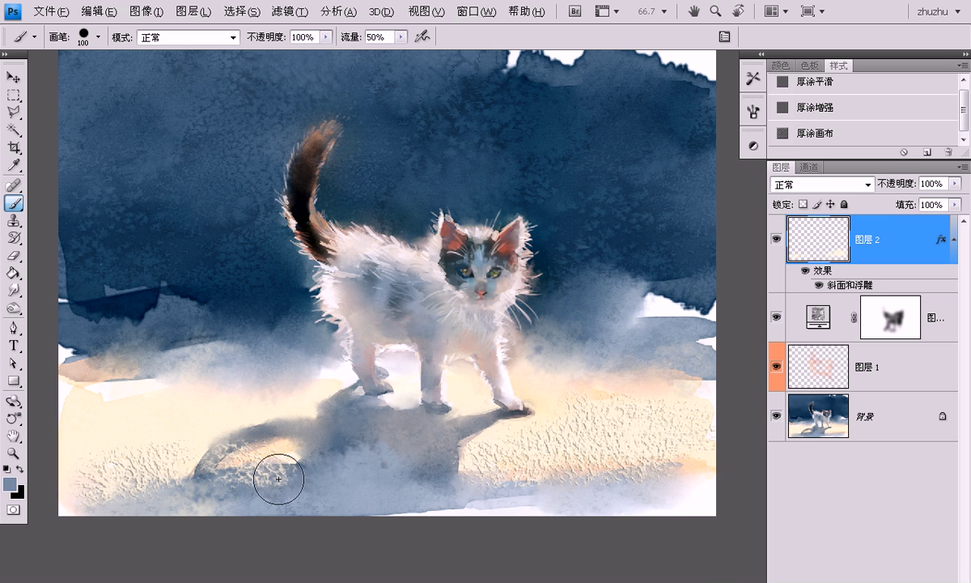
{"action": "left_click_drag", "start_coordinate": [124, 501], "coordinate": [259, 502]}
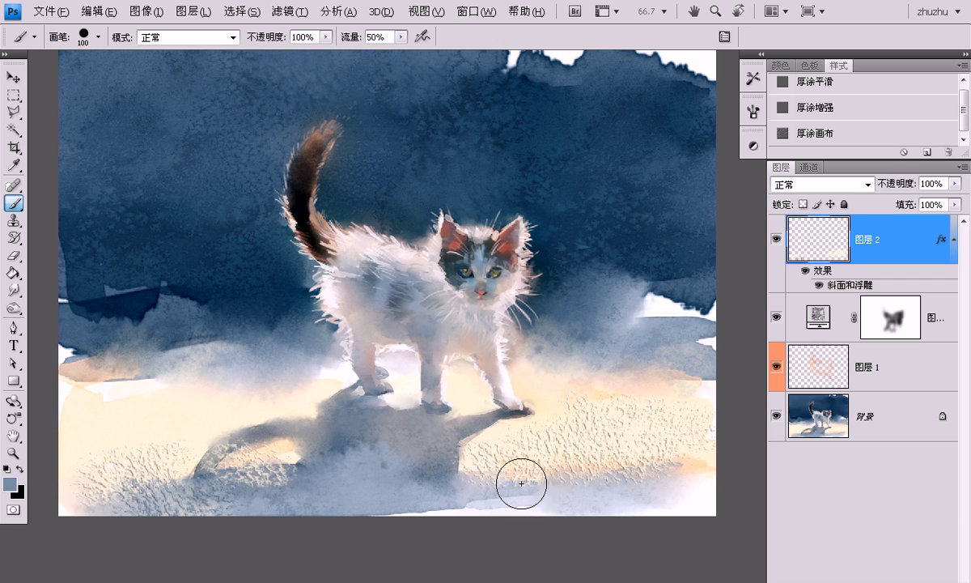
Step: Erase some textured strokes in the shadow, finishing with the eraser at 20% strength
{"action": "key", "text": "e"}
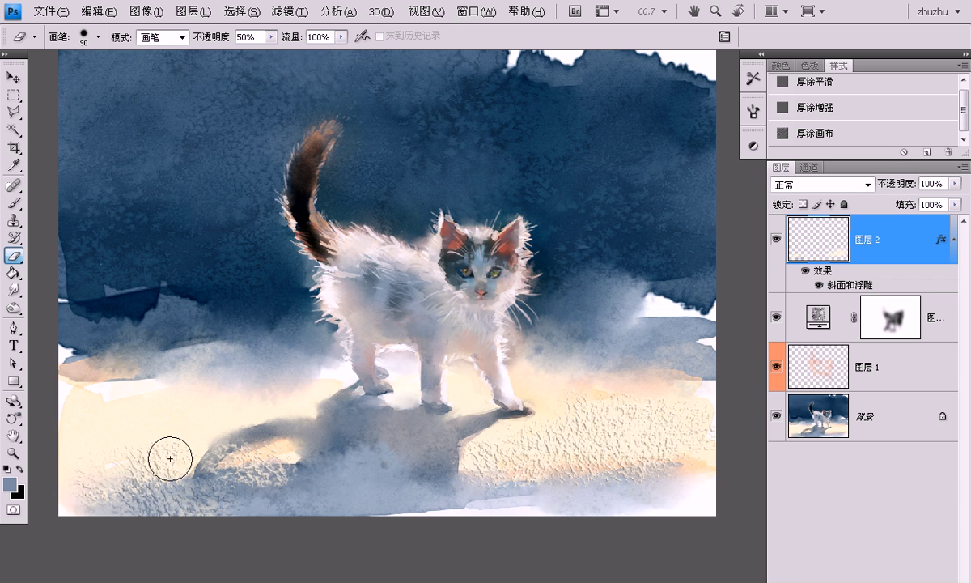
{"action": "mouse_move", "coordinate": [131, 499]}
{"action": "left_mouse_down"}
{"action": "mouse_move", "coordinate": [271, 477]}
{"action": "mouse_move", "coordinate": [234, 455]}
{"action": "mouse_move", "coordinate": [262, 457]}
{"action": "mouse_move", "coordinate": [275, 474]}
{"action": "left_mouse_up"}
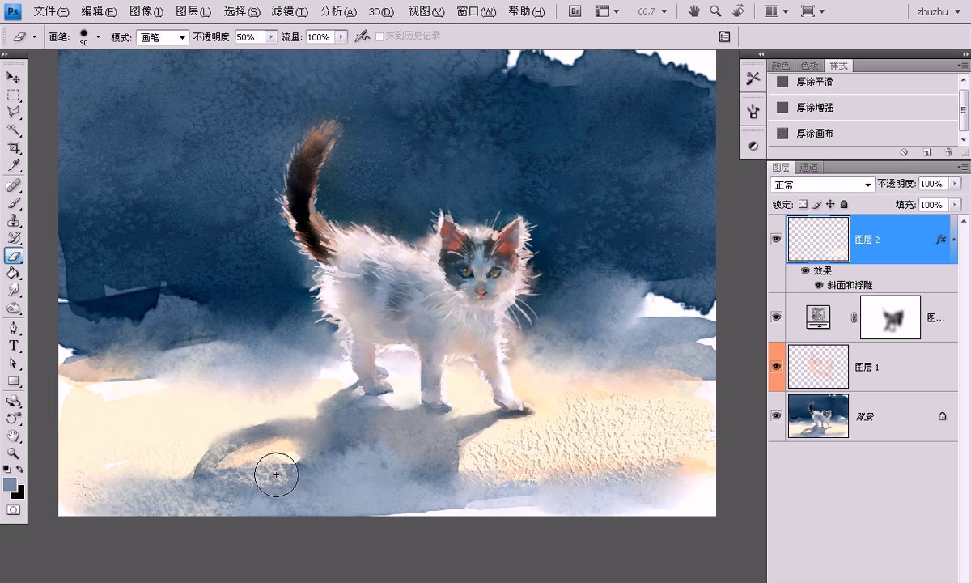
{"action": "key", "text": "2"}
{"action": "left_click_drag", "start_coordinate": [268, 473], "coordinate": [273, 453]}
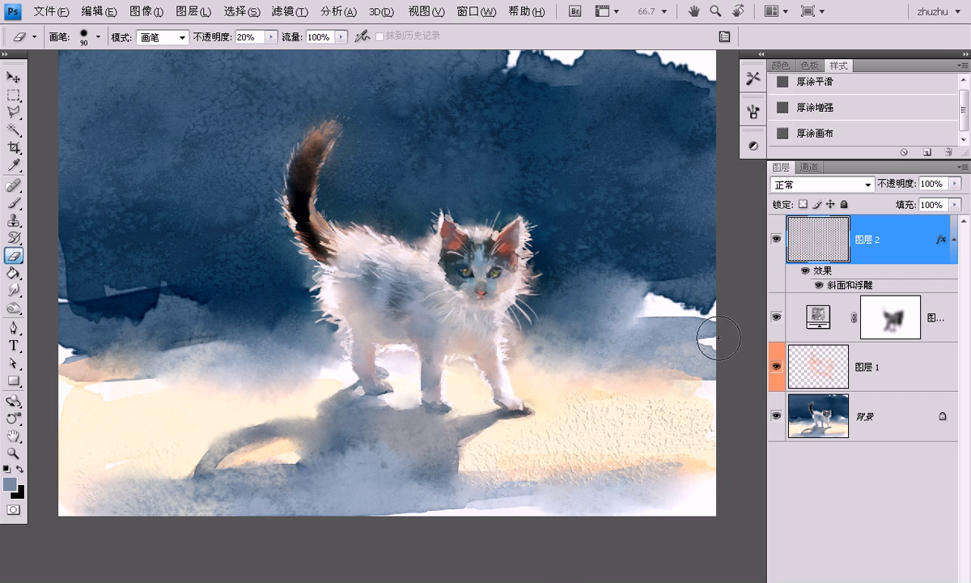
Step: Delete every remaining stroke from the impasto layer and return to the brush
{"action": "key", "text": "ctrl+a"}
{"action": "key", "text": "Delete"}
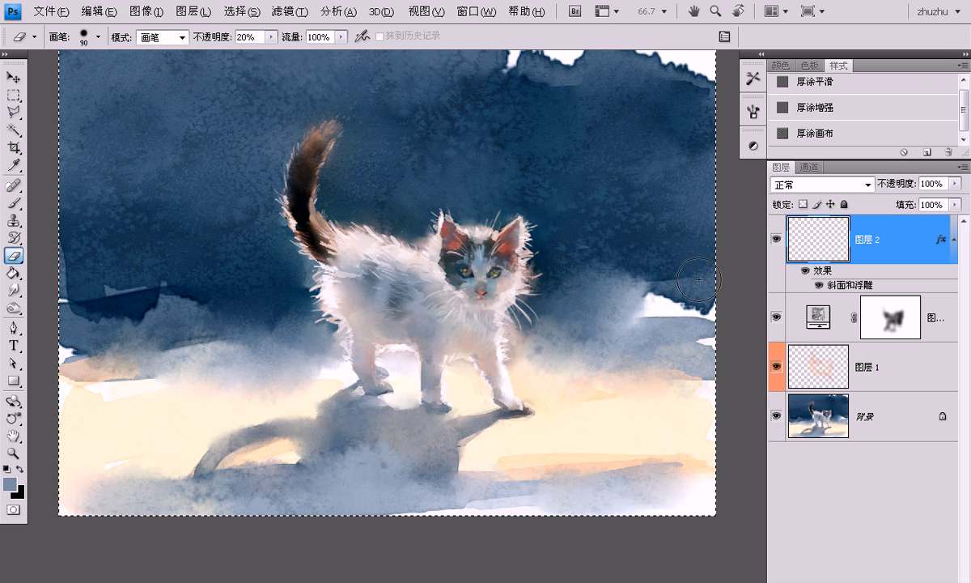
{"action": "key", "text": "ctrl+d"}
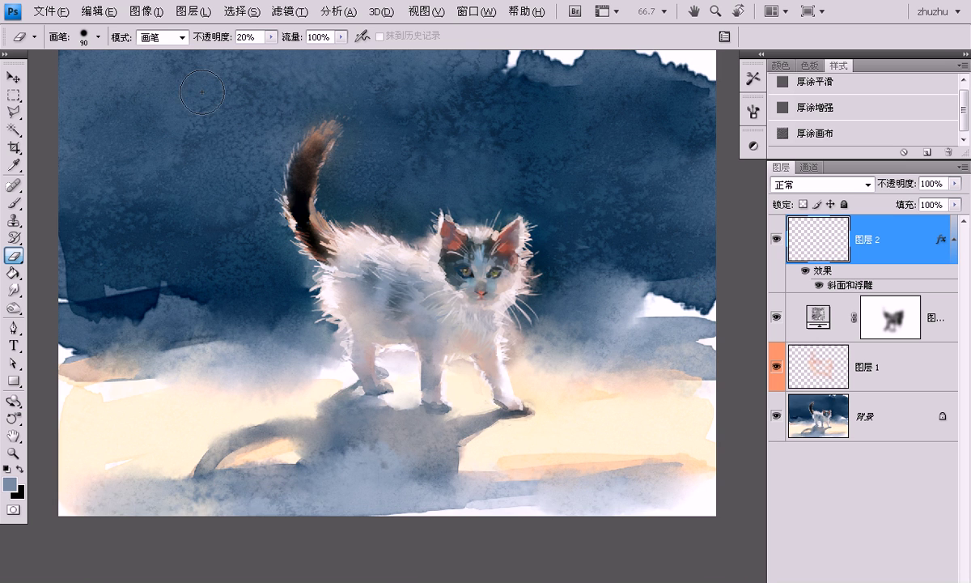
{"action": "key", "text": "b"}
{"action": "left_click", "coordinate": [35, 37]}
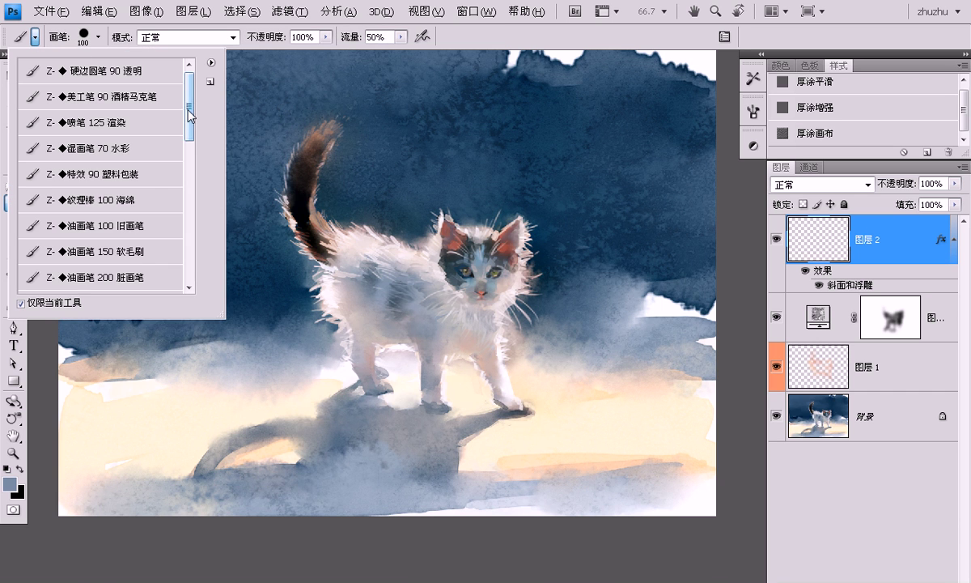
Step: Load the 油画笔 200 脏画笔 preset one size smaller with foreground colour fff9eb
{"action": "left_click", "coordinate": [144, 280]}
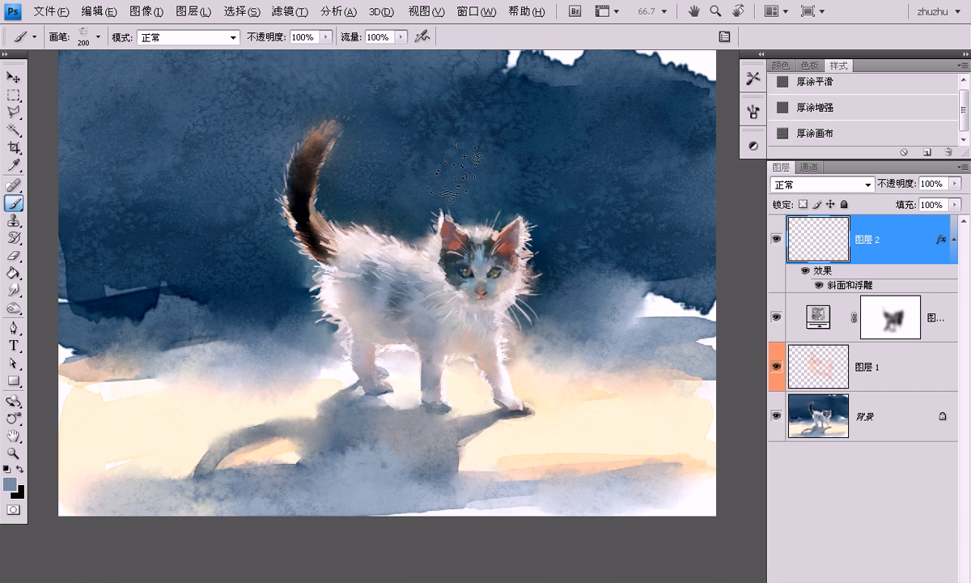
{"action": "key", "text": "bracketleft"}
{"action": "left_click", "coordinate": [10, 483]}
{"action": "left_click_drag", "start_coordinate": [380, 162], "coordinate": [361, 140]}
{"action": "left_click", "coordinate": [553, 308]}
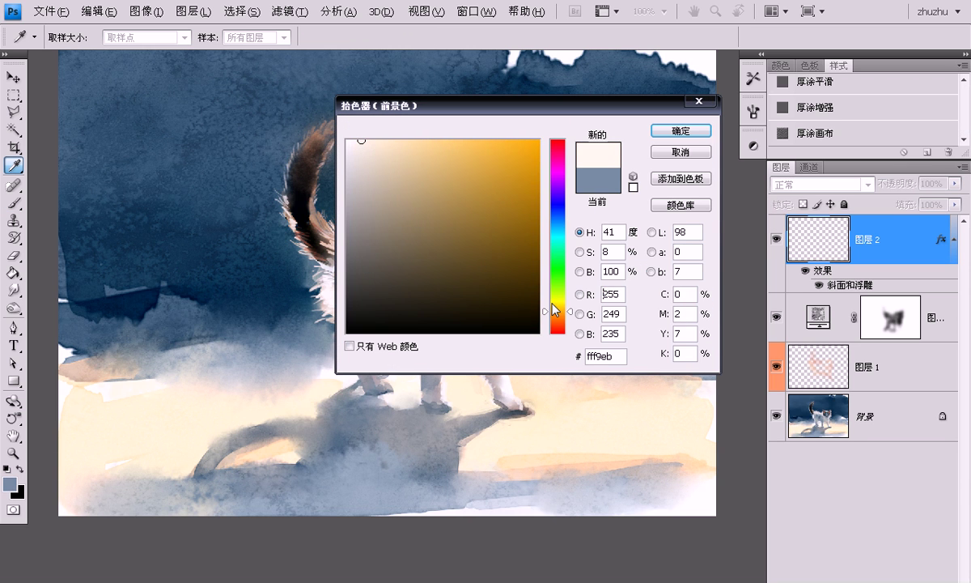
{"action": "left_click", "coordinate": [685, 131]}
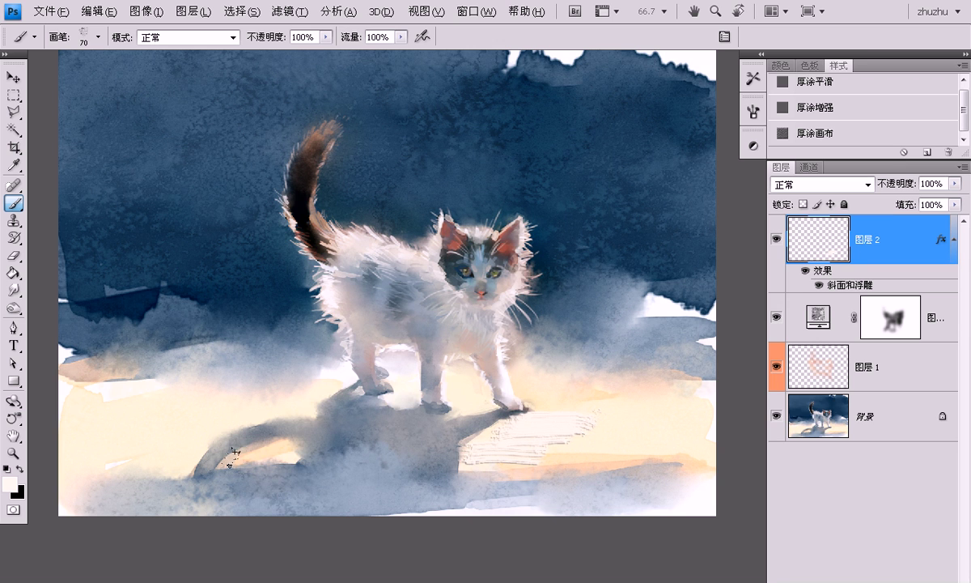
Step: Paint thick cream horizontal strokes across the ground left and right of the kitten's feet
{"action": "left_click_drag", "start_coordinate": [233, 452], "coordinate": [287, 446]}
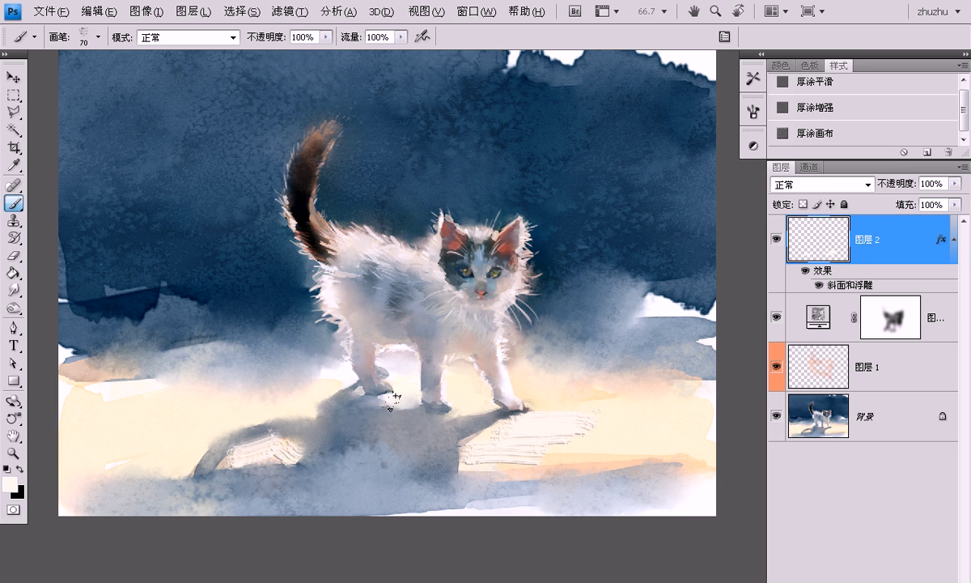
{"action": "mouse_move", "coordinate": [243, 391]}
{"action": "left_mouse_down"}
{"action": "mouse_move", "coordinate": [303, 396]}
{"action": "mouse_move", "coordinate": [241, 408]}
{"action": "mouse_move", "coordinate": [267, 414]}
{"action": "left_mouse_up"}
{"action": "left_click_drag", "start_coordinate": [206, 421], "coordinate": [147, 415]}
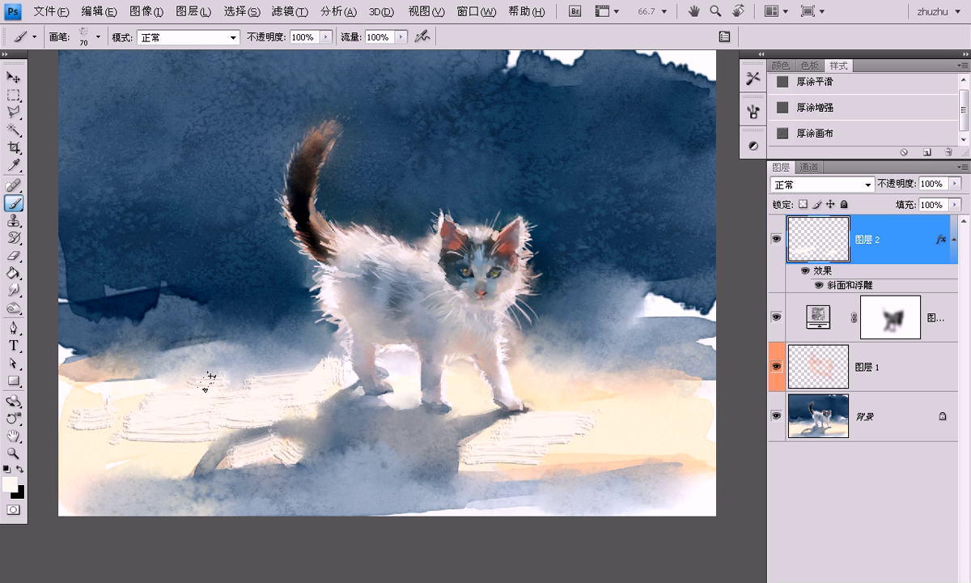
{"action": "left_click_drag", "start_coordinate": [600, 445], "coordinate": [607, 424]}
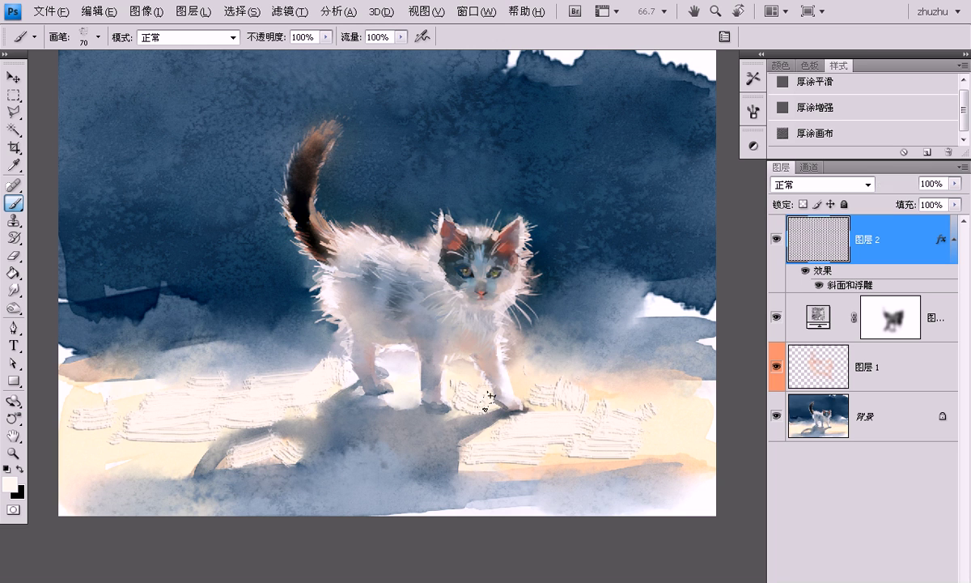
{"action": "left_click_drag", "start_coordinate": [546, 463], "coordinate": [705, 454]}
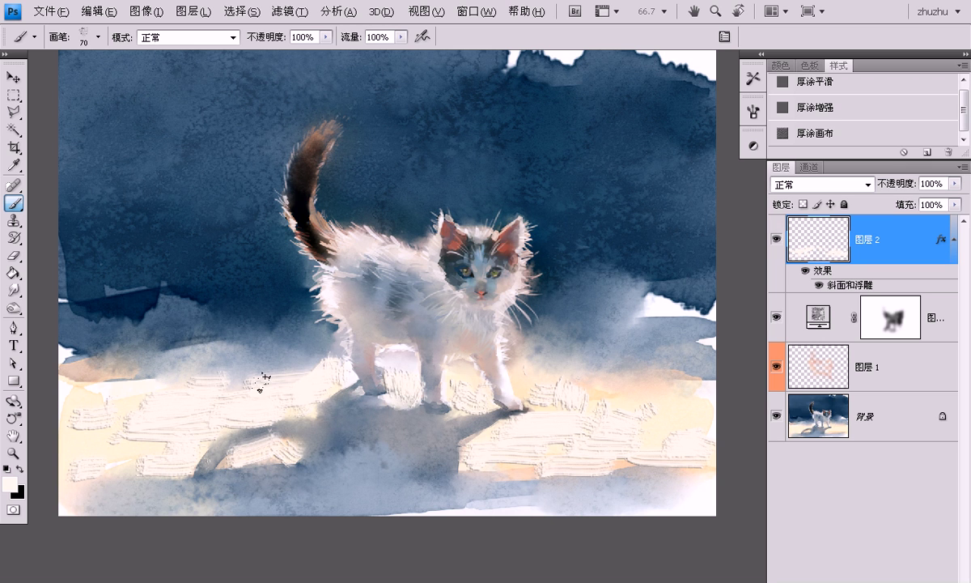
{"action": "left_click_drag", "start_coordinate": [77, 383], "coordinate": [134, 379]}
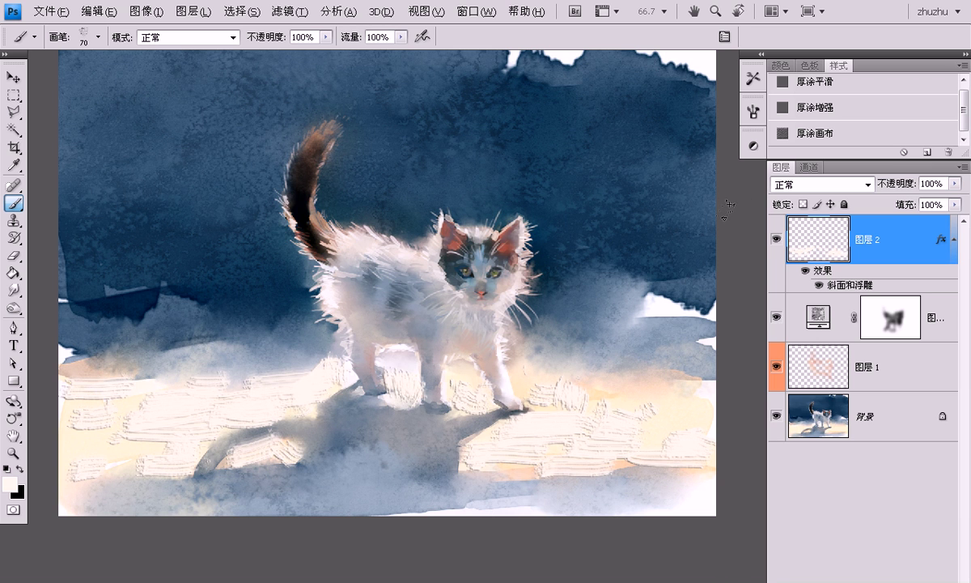
{"action": "key", "text": "e"}
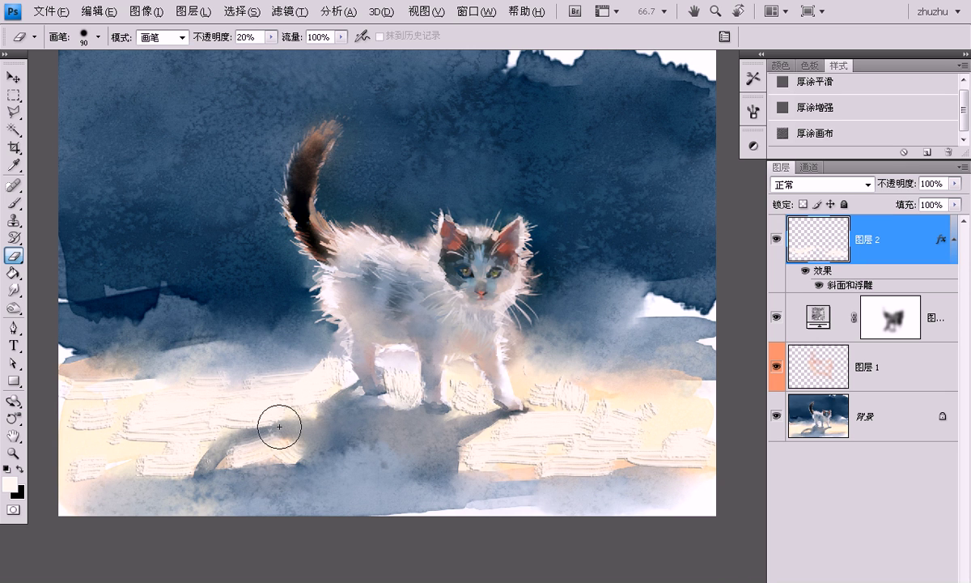
Step: Faintly erase parts of the white strokes, toggling the stroke layer to compare
{"action": "mouse_move", "coordinate": [460, 403]}
{"action": "left_mouse_down"}
{"action": "mouse_move", "coordinate": [560, 390]}
{"action": "mouse_move", "coordinate": [649, 418]}
{"action": "mouse_move", "coordinate": [616, 406]}
{"action": "mouse_move", "coordinate": [483, 451]}
{"action": "mouse_move", "coordinate": [509, 463]}
{"action": "left_mouse_up"}
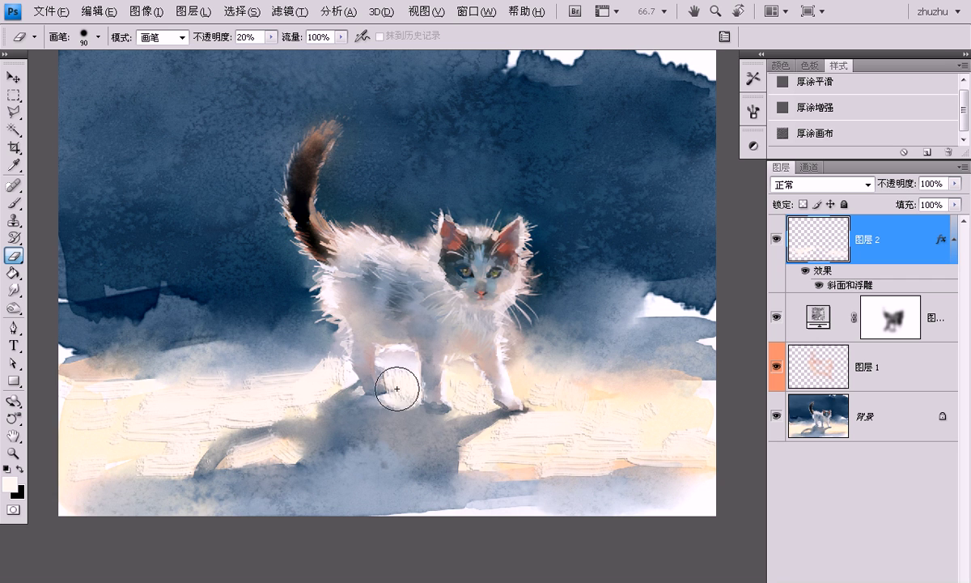
{"action": "mouse_move", "coordinate": [707, 467]}
{"action": "left_mouse_down"}
{"action": "mouse_move", "coordinate": [701, 441]}
{"action": "mouse_move", "coordinate": [661, 411]}
{"action": "mouse_move", "coordinate": [704, 444]}
{"action": "mouse_move", "coordinate": [640, 513]}
{"action": "left_mouse_up"}
{"action": "left_click", "coordinate": [777, 245]}
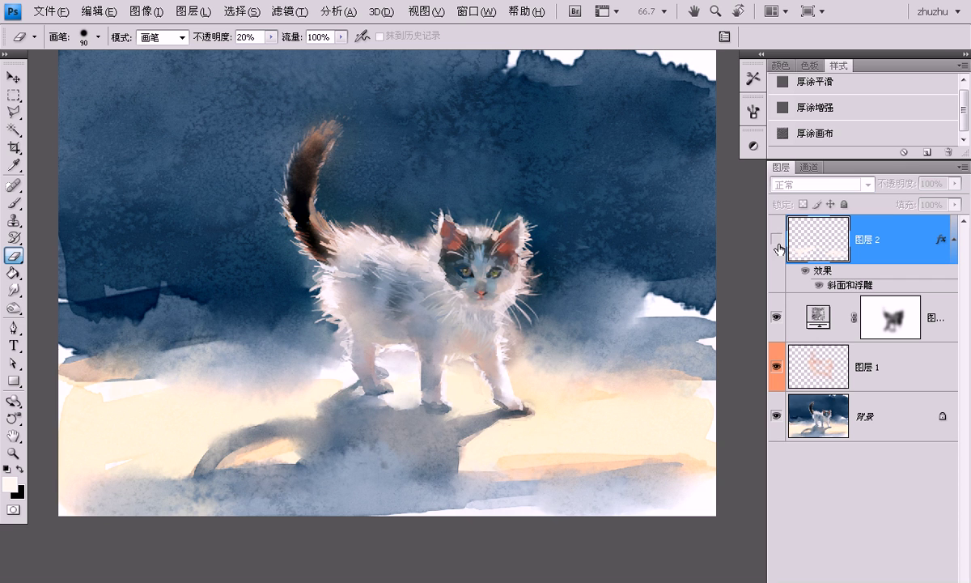
{"action": "left_click", "coordinate": [777, 245]}
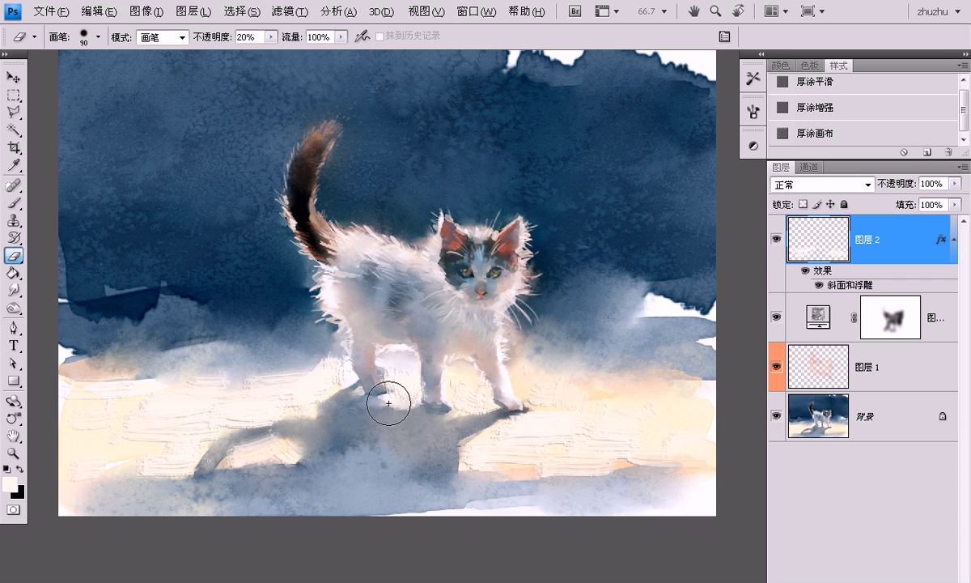
{"action": "mouse_move", "coordinate": [297, 367]}
{"action": "left_mouse_down"}
{"action": "mouse_move", "coordinate": [184, 382]}
{"action": "mouse_move", "coordinate": [127, 422]}
{"action": "mouse_move", "coordinate": [148, 443]}
{"action": "mouse_move", "coordinate": [119, 479]}
{"action": "mouse_move", "coordinate": [491, 481]}
{"action": "mouse_move", "coordinate": [644, 466]}
{"action": "mouse_move", "coordinate": [625, 443]}
{"action": "mouse_move", "coordinate": [681, 463]}
{"action": "left_mouse_up"}
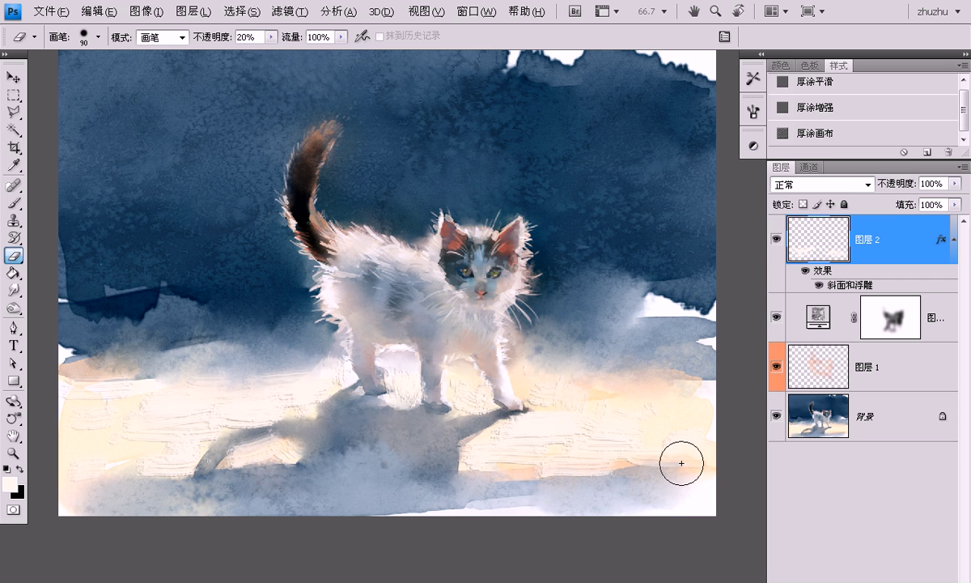
Step: Apply the stronger 厚涂增强 style and lightly erase strokes near the shadow and lower ground
{"action": "left_click", "coordinate": [841, 112]}
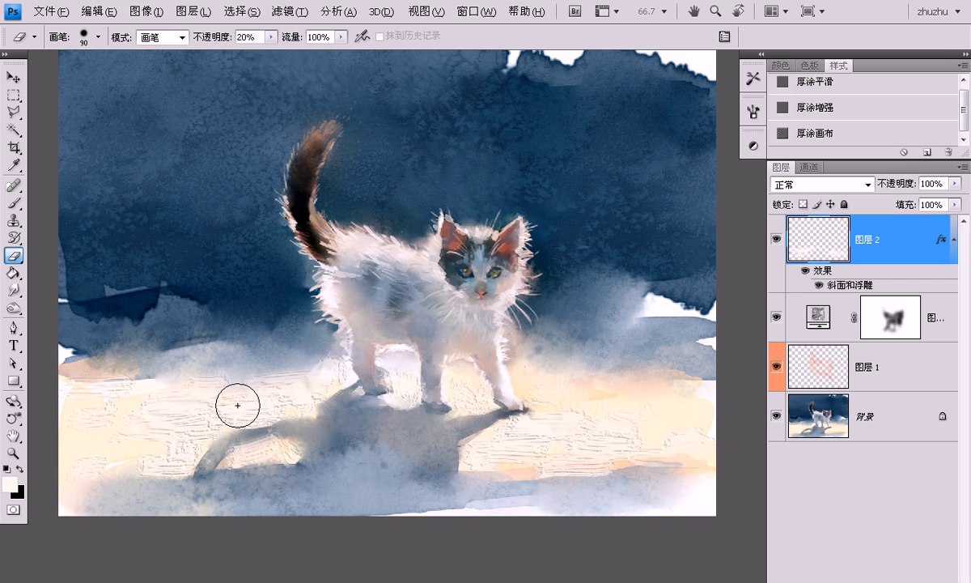
{"action": "left_click_drag", "start_coordinate": [237, 405], "coordinate": [256, 407]}
{"action": "left_click_drag", "start_coordinate": [163, 458], "coordinate": [134, 470]}
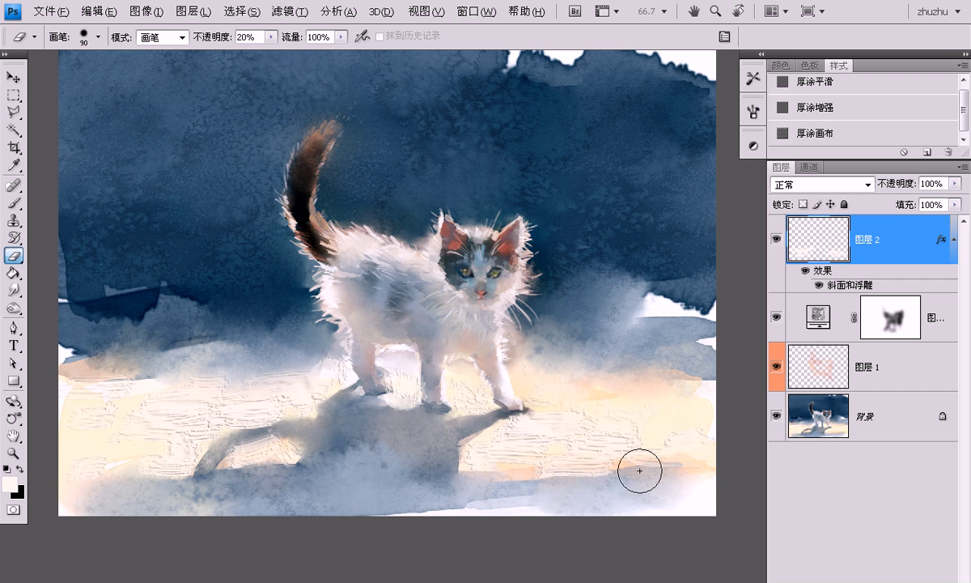
{"action": "left_click_drag", "start_coordinate": [631, 438], "coordinate": [677, 440]}
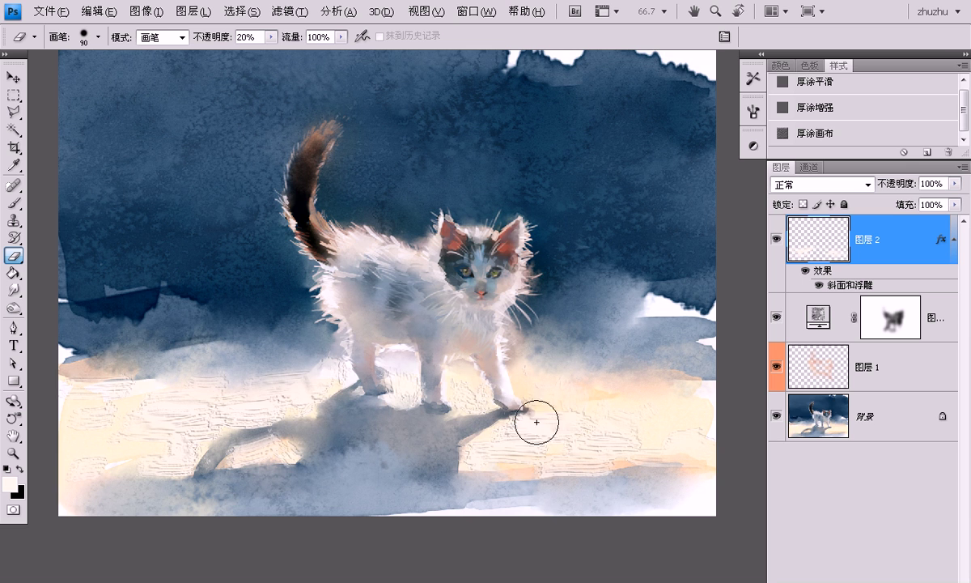
{"action": "left_click_drag", "start_coordinate": [514, 418], "coordinate": [574, 418]}
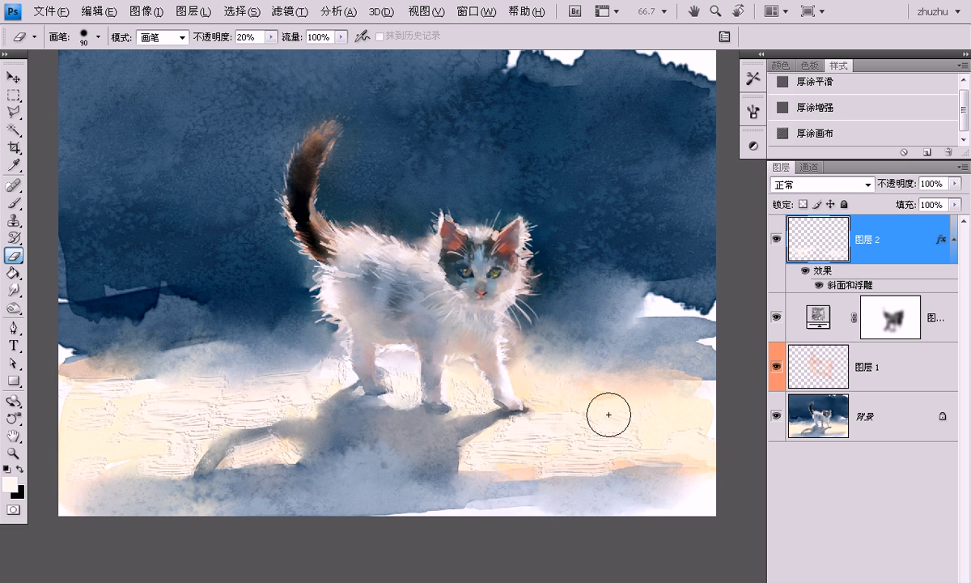
Step: Softly erase more impasto over the shadow, cream areas and around the cat's legs
{"action": "left_click", "coordinate": [540, 400]}
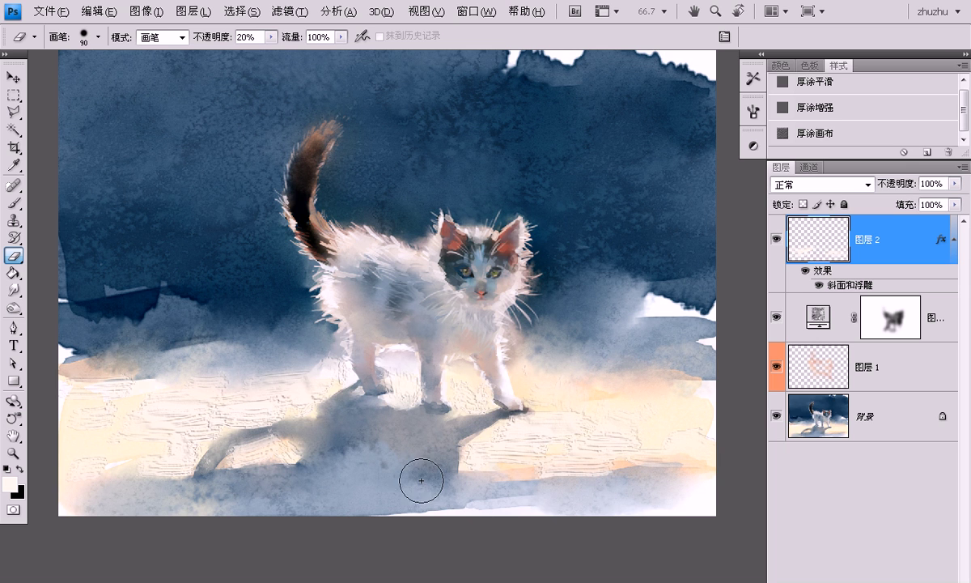
{"action": "mouse_move", "coordinate": [237, 466]}
{"action": "left_mouse_down"}
{"action": "mouse_move", "coordinate": [237, 449]}
{"action": "mouse_move", "coordinate": [206, 460]}
{"action": "left_mouse_up"}
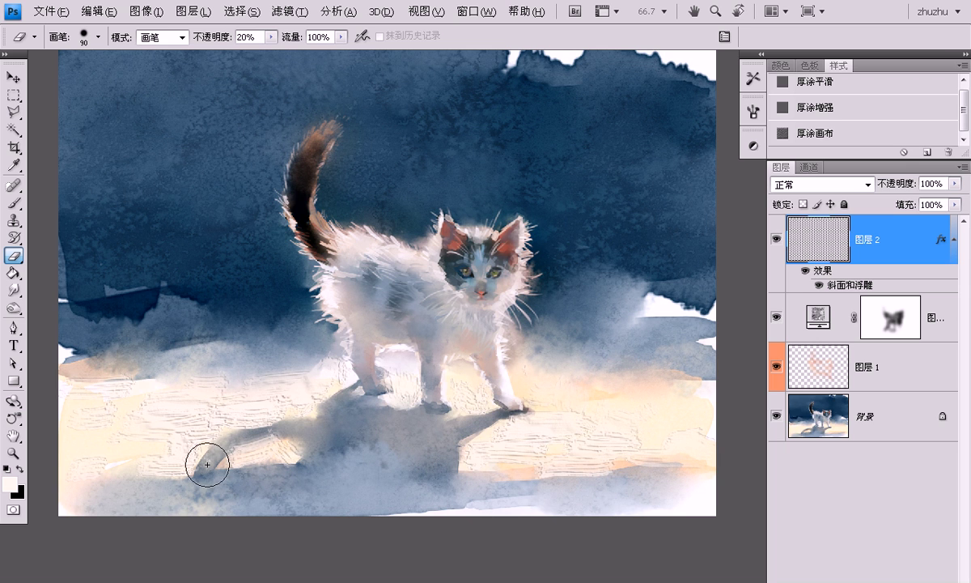
{"action": "mouse_move", "coordinate": [142, 473]}
{"action": "left_mouse_down"}
{"action": "mouse_move", "coordinate": [78, 459]}
{"action": "mouse_move", "coordinate": [102, 429]}
{"action": "mouse_move", "coordinate": [140, 414]}
{"action": "left_mouse_up"}
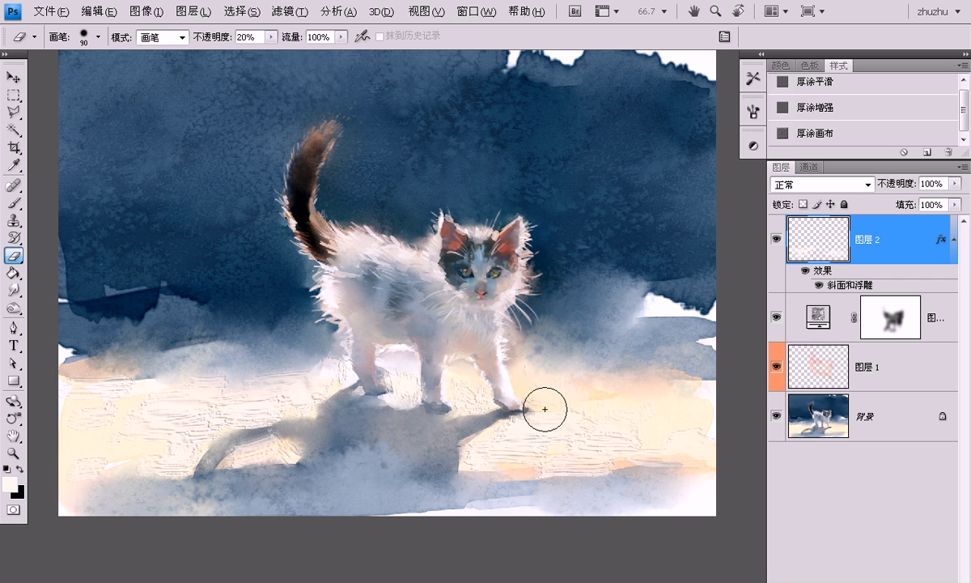
{"action": "mouse_move", "coordinate": [639, 469]}
{"action": "left_mouse_down"}
{"action": "mouse_move", "coordinate": [635, 444]}
{"action": "mouse_move", "coordinate": [674, 444]}
{"action": "mouse_move", "coordinate": [703, 430]}
{"action": "left_mouse_up"}
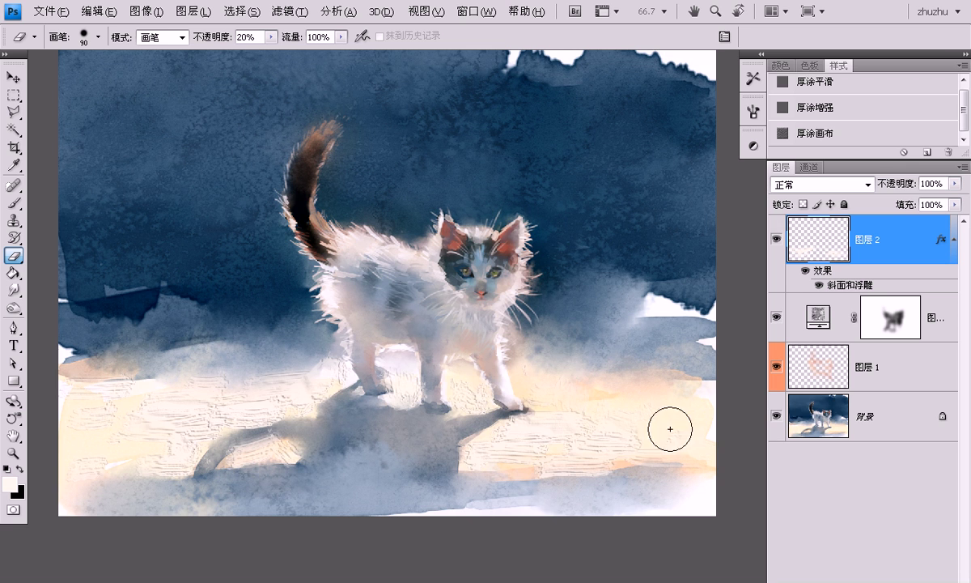
{"action": "left_click_drag", "start_coordinate": [483, 390], "coordinate": [455, 381]}
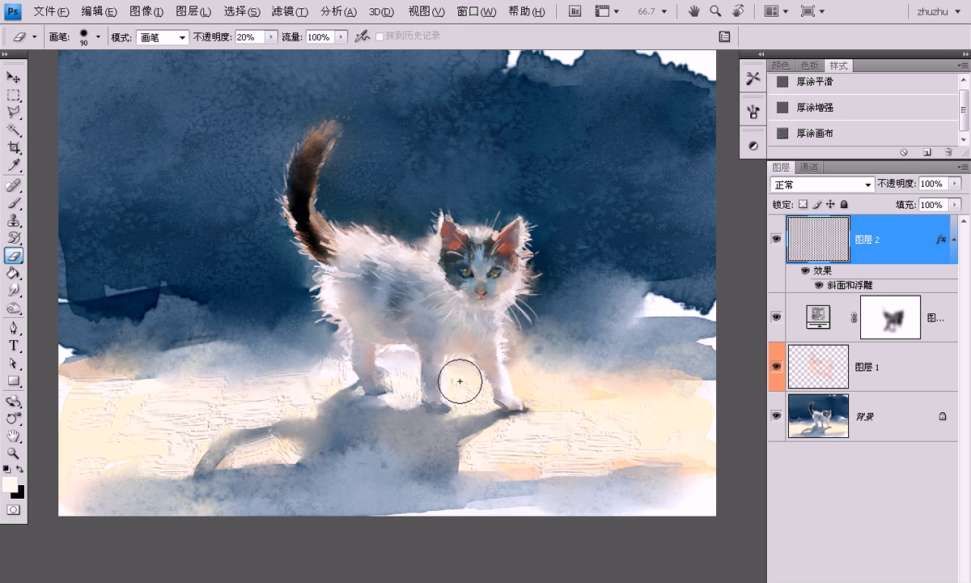
{"action": "left_click_drag", "start_coordinate": [336, 364], "coordinate": [365, 432]}
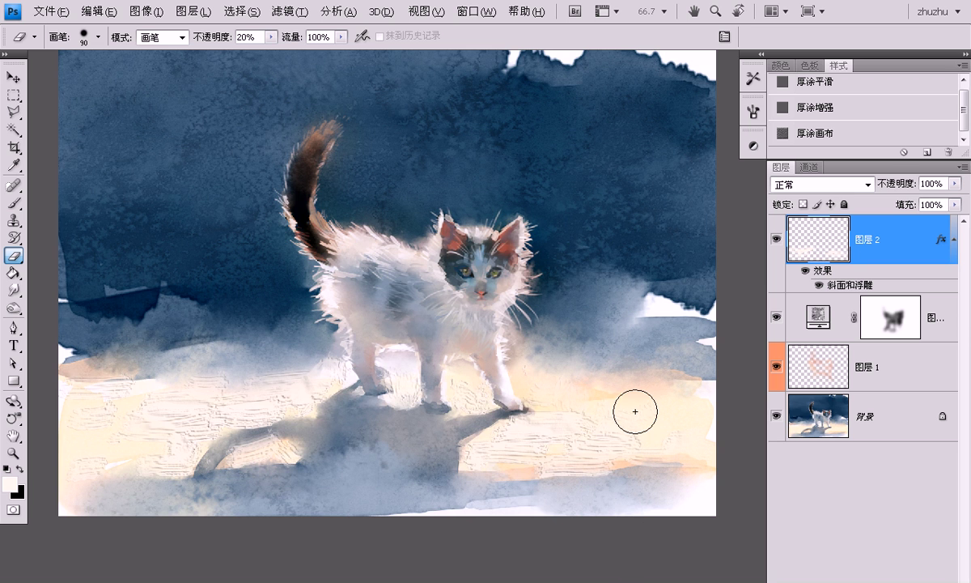
Step: Swap the ground strokes to the 厚涂平滑 style, viewing the painting at 66.7% zoom
{"action": "key", "text": "ctrl+minus"}
{"action": "key", "text": "ctrl+minus"}
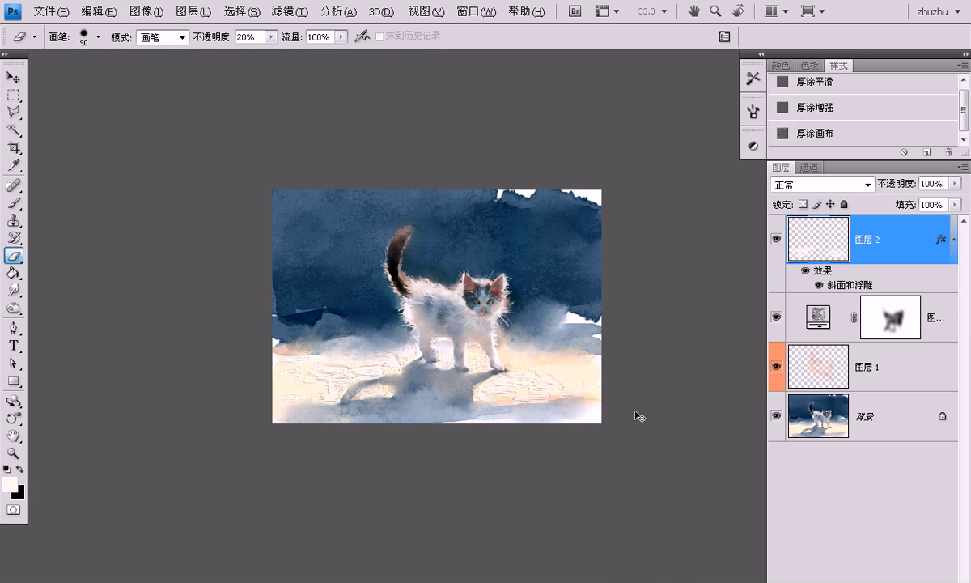
{"action": "key", "text": "ctrl+plus"}
{"action": "key", "text": "ctrl+plus"}
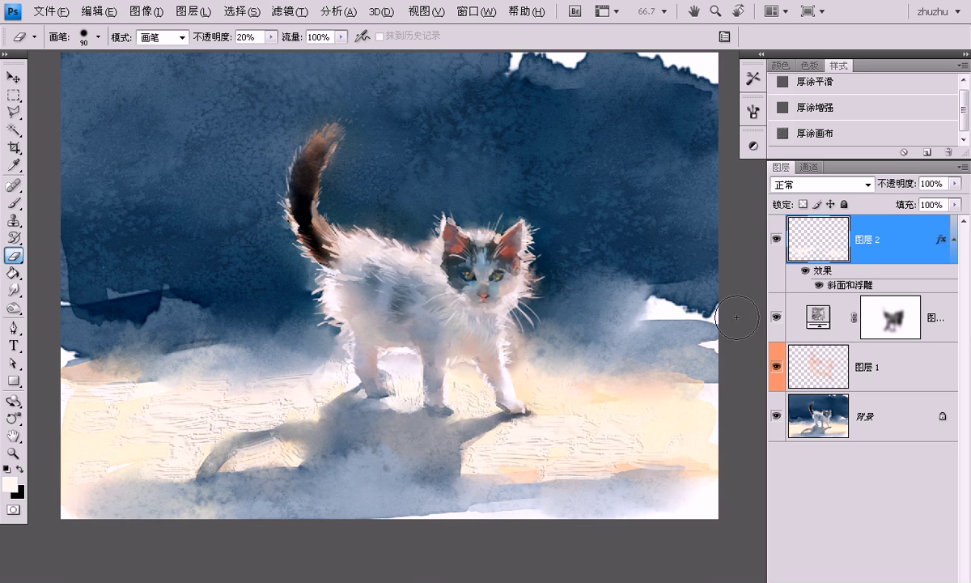
{"action": "left_click", "coordinate": [831, 85]}
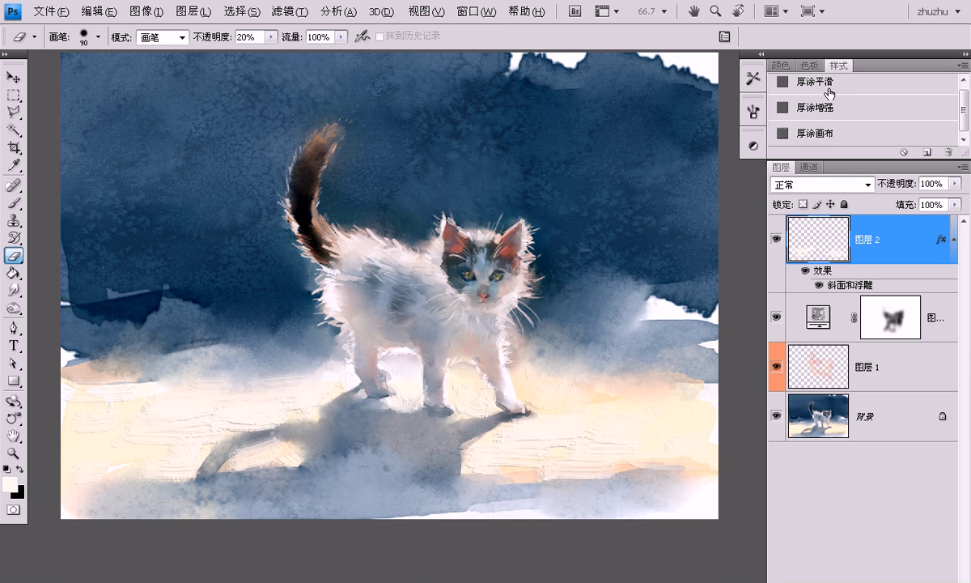
{"action": "mouse_move", "coordinate": [471, 304]}
{"action": "left_mouse_down"}
{"action": "mouse_move", "coordinate": [488, 377]}
{"action": "mouse_move", "coordinate": [546, 322]}
{"action": "left_mouse_up"}
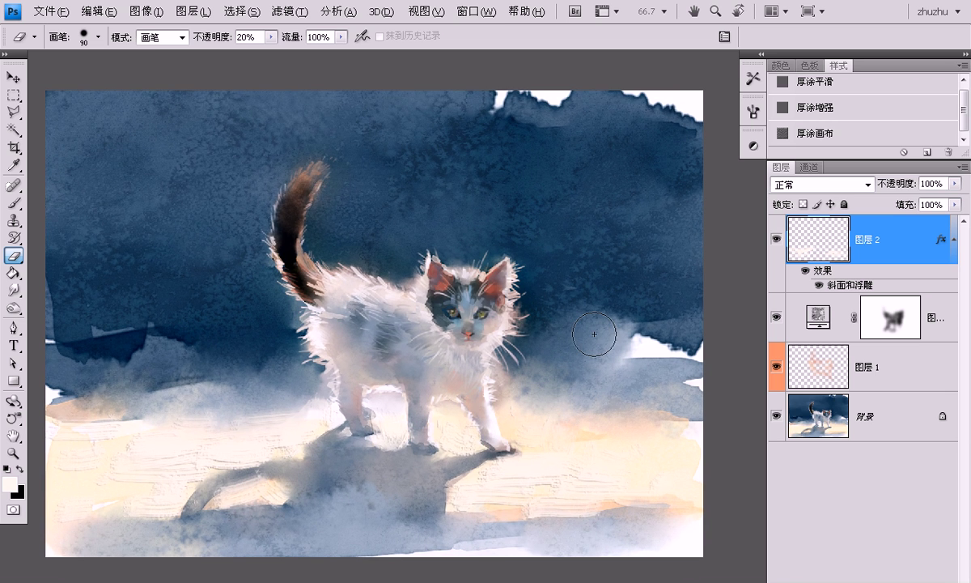
Step: Add a Curves layer with a lowered shadow point and raised highlight point, comparing on and off
{"action": "left_click", "coordinate": [898, 579]}
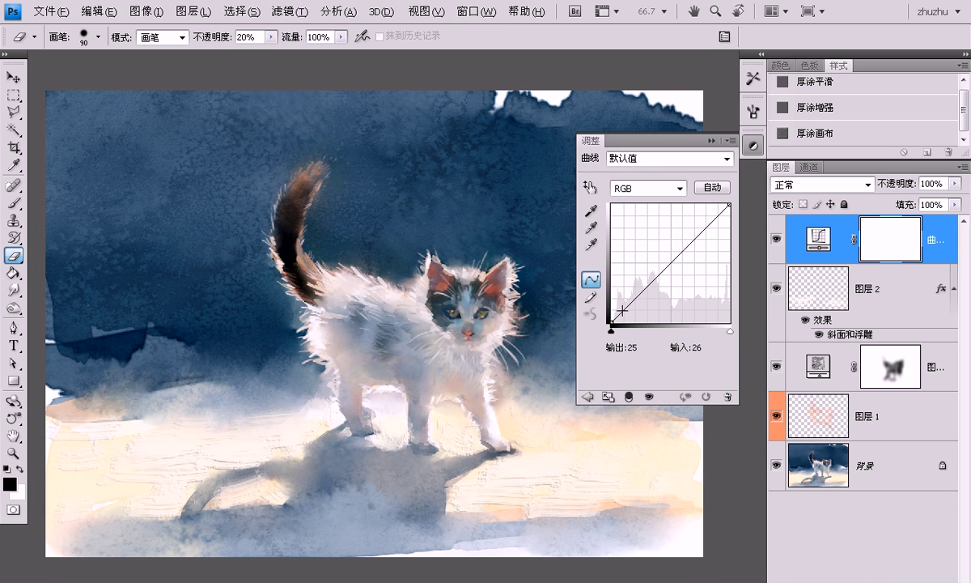
{"action": "left_click_drag", "start_coordinate": [621, 310], "coordinate": [627, 310]}
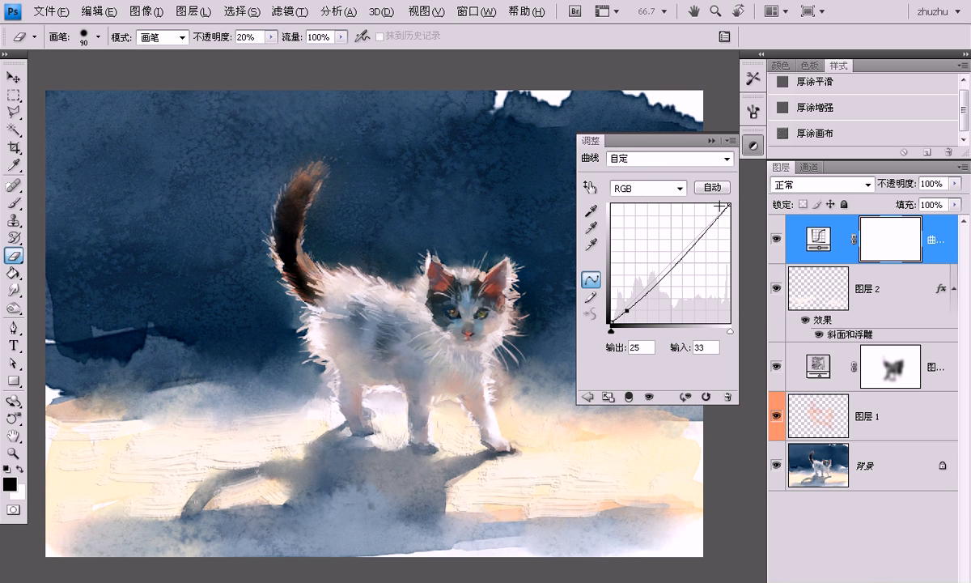
{"action": "left_click_drag", "start_coordinate": [718, 217], "coordinate": [714, 216]}
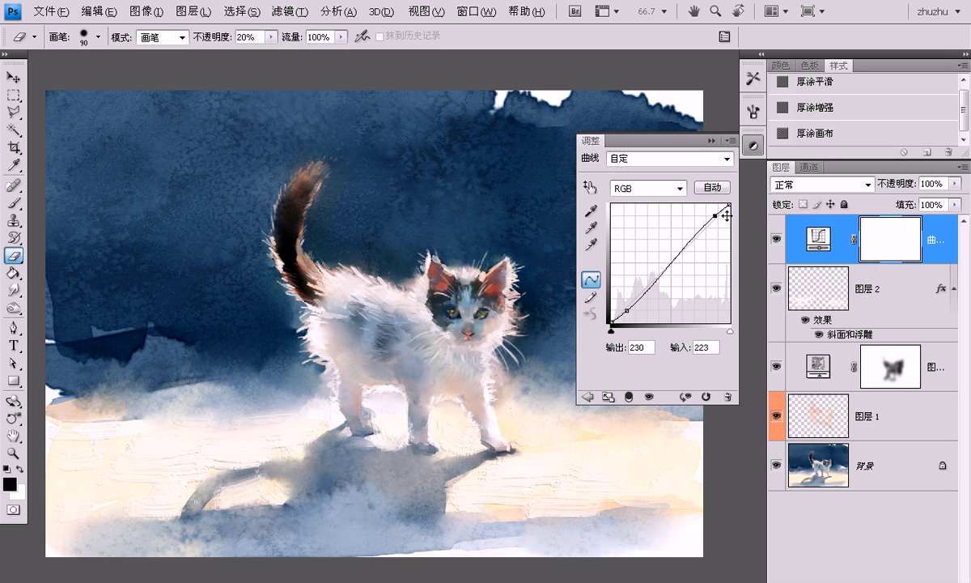
{"action": "left_click", "coordinate": [627, 310]}
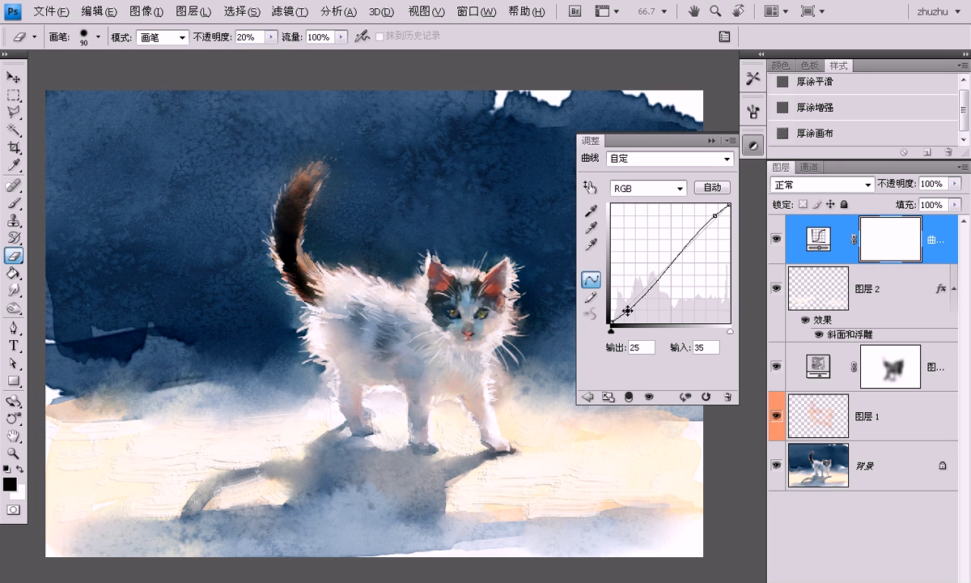
{"action": "left_click", "coordinate": [712, 142]}
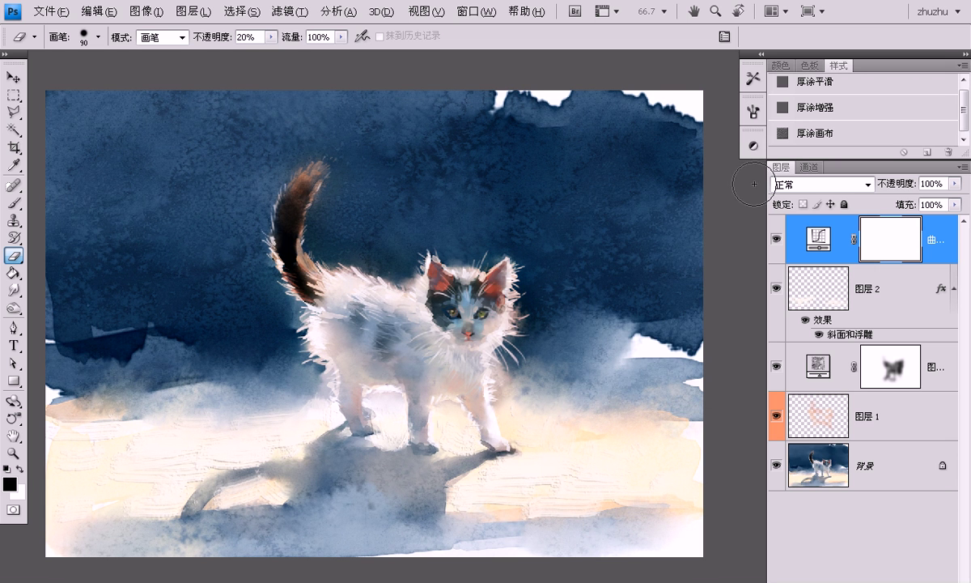
{"action": "left_click", "coordinate": [775, 240]}
{"action": "left_click", "coordinate": [774, 241]}
Step: Return to the standard windowed view and shrink the painting's window to 50% zoom
{"action": "key", "text": "v"}
{"action": "key", "text": "f"}
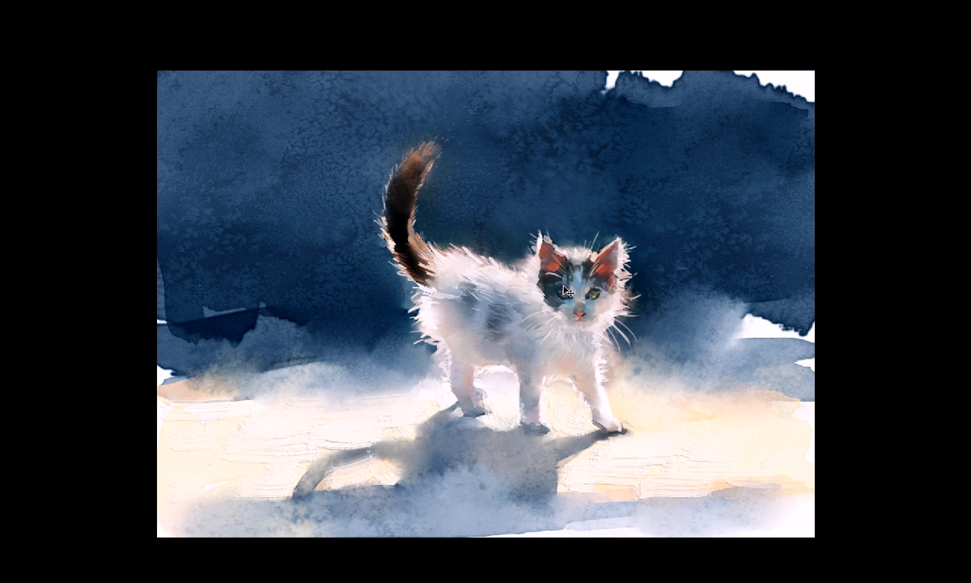
{"action": "key", "text": "f"}
{"action": "left_click_drag", "start_coordinate": [560, 64], "coordinate": [535, 65]}
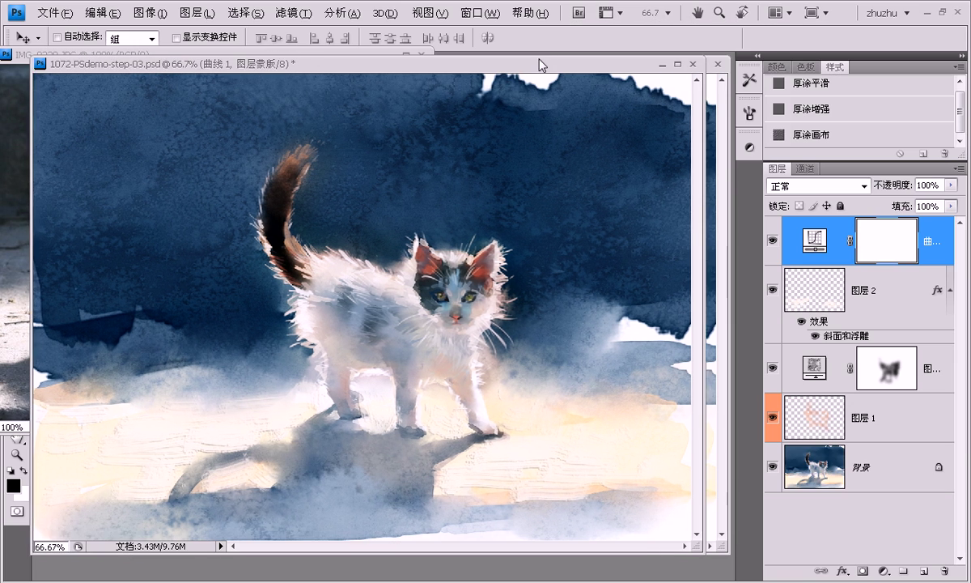
{"action": "key", "text": "ctrl+minus"}
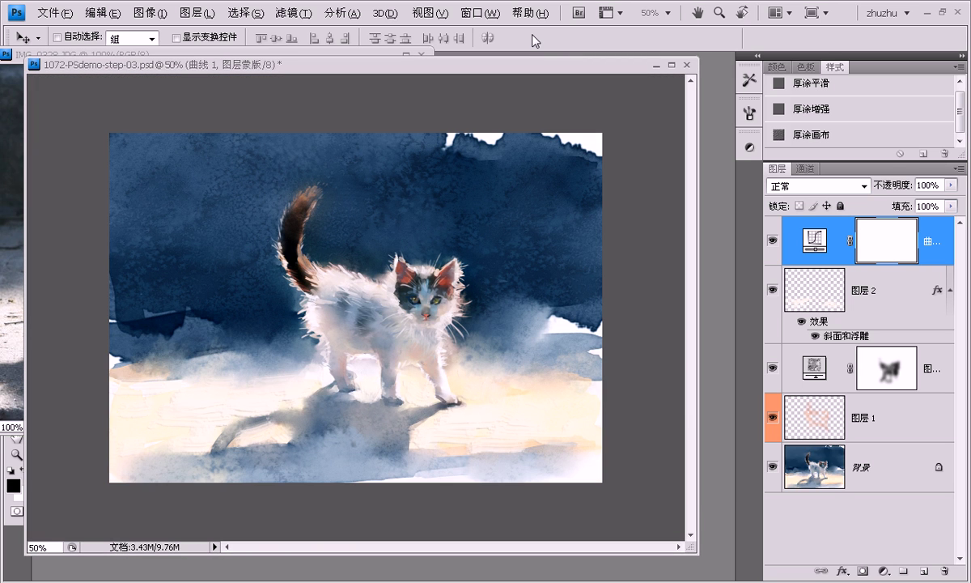
{"action": "left_click_drag", "start_coordinate": [689, 537], "coordinate": [597, 463]}
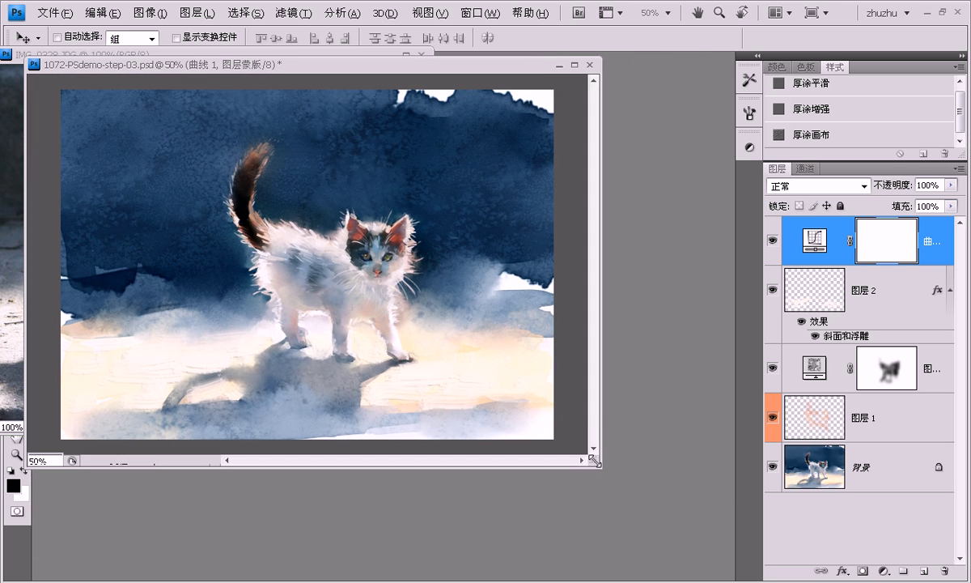
{"action": "left_click_drag", "start_coordinate": [715, 146], "coordinate": [494, 119]}
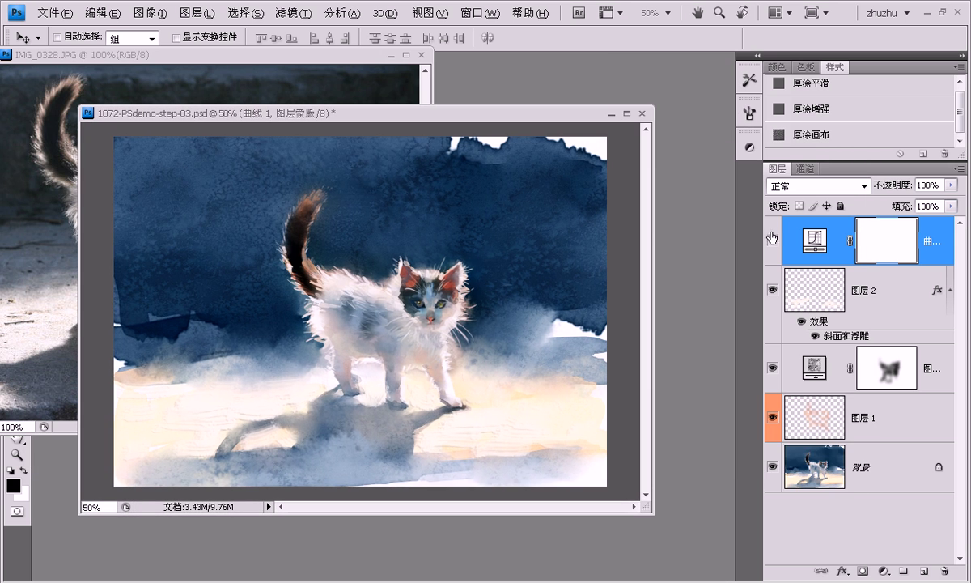
Step: Toggle the Curves layer to compare, then set its opacity to 50%
{"action": "left_click", "coordinate": [773, 241]}
{"action": "left_click", "coordinate": [773, 241]}
{"action": "left_click", "coordinate": [773, 241]}
{"action": "key", "text": "5"}
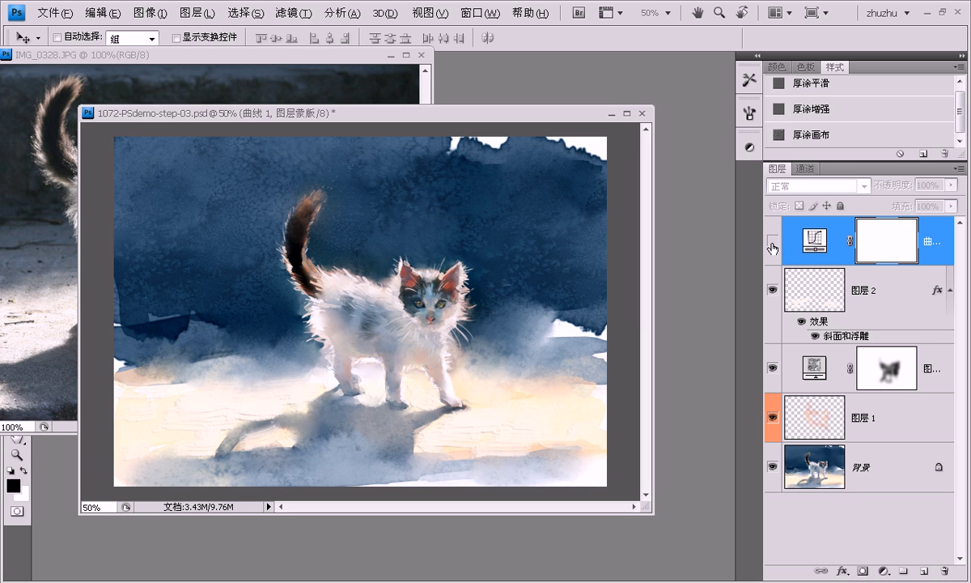
{"action": "left_click_drag", "start_coordinate": [495, 127], "coordinate": [531, 136]}
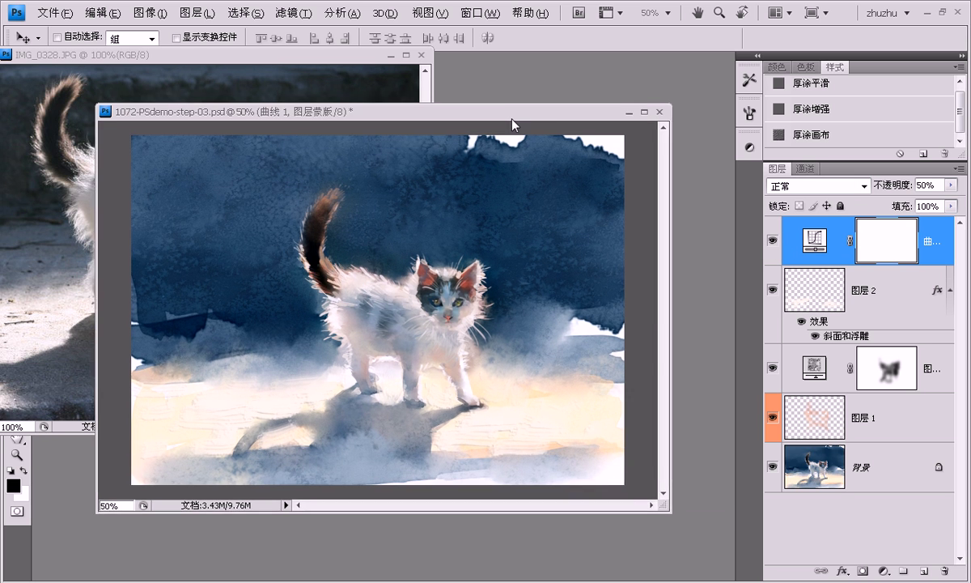